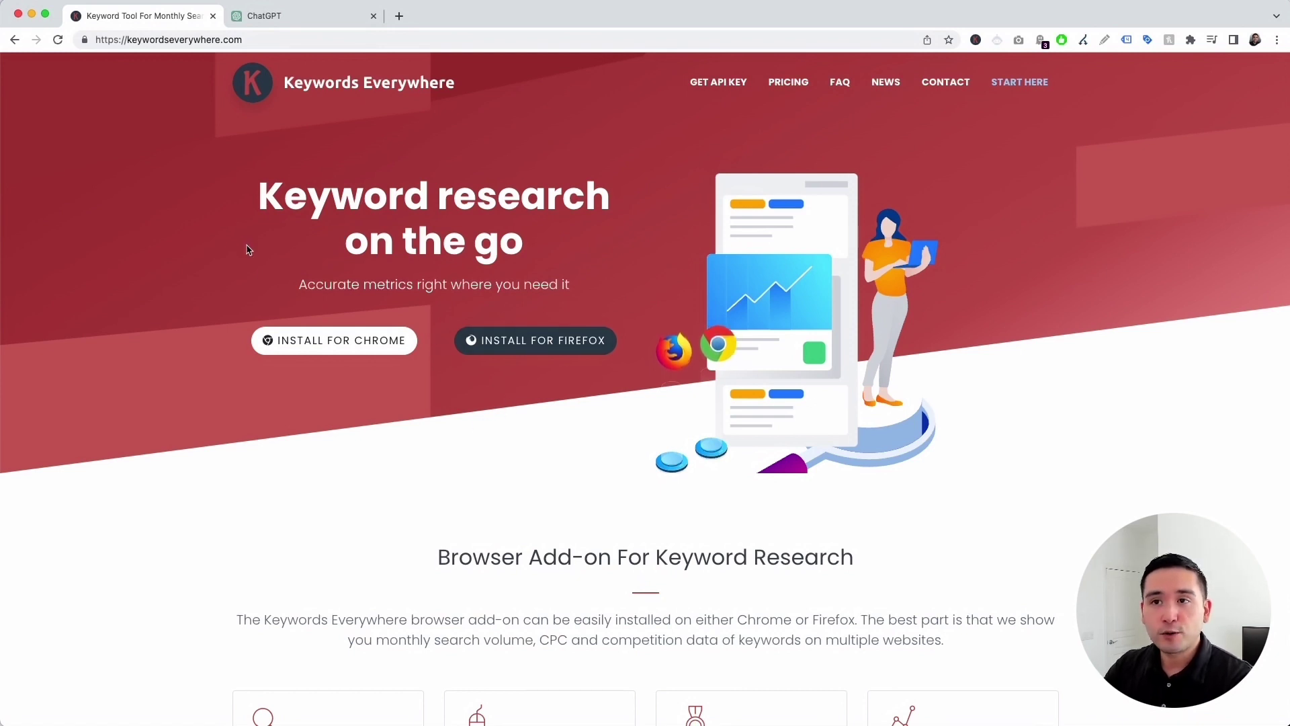
# Switch to ChatGPT and check the status of the Keywords Everywhere extension
pyautogui.click(268, 20)
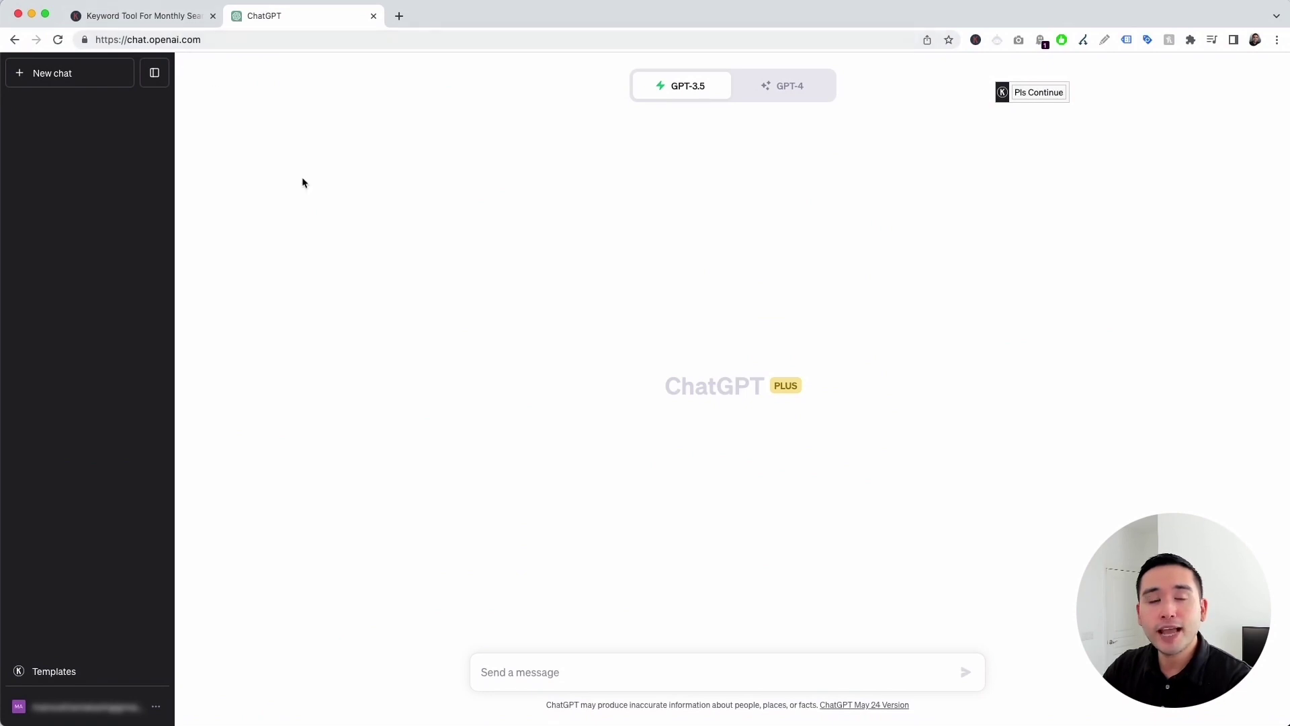
pyautogui.click(976, 39)
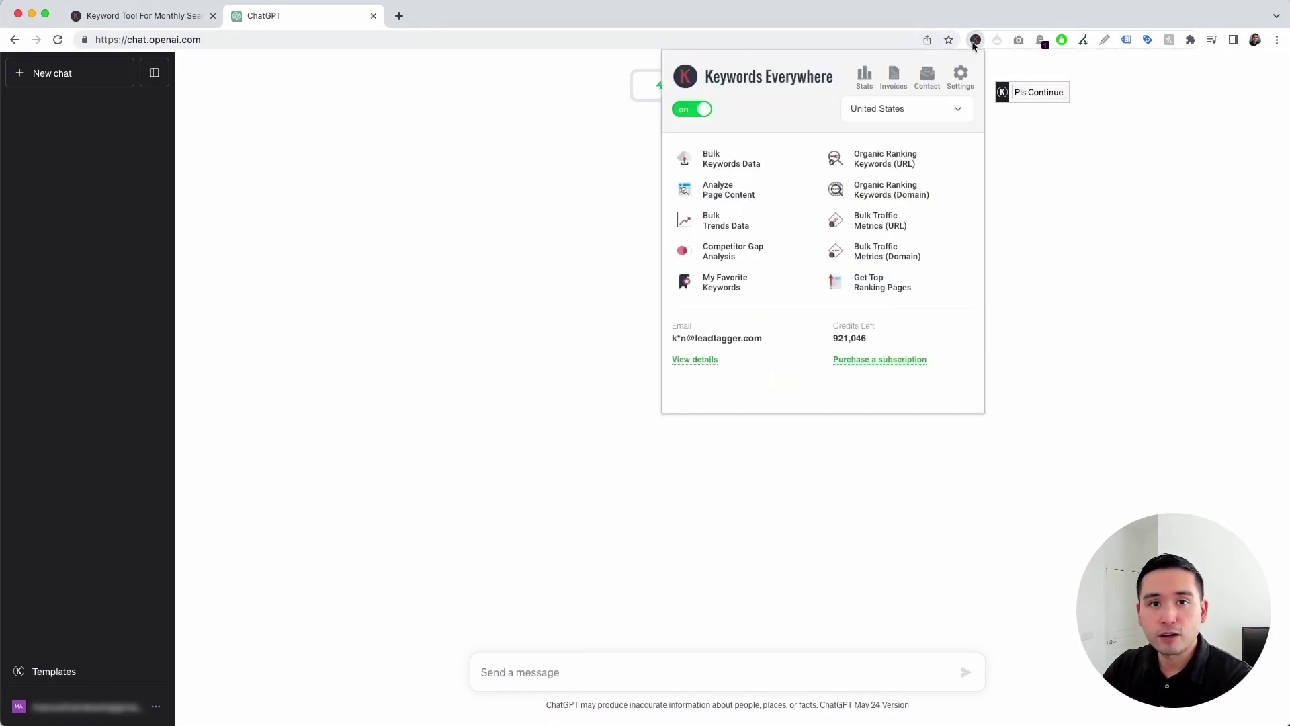
pyautogui.click(557, 160)
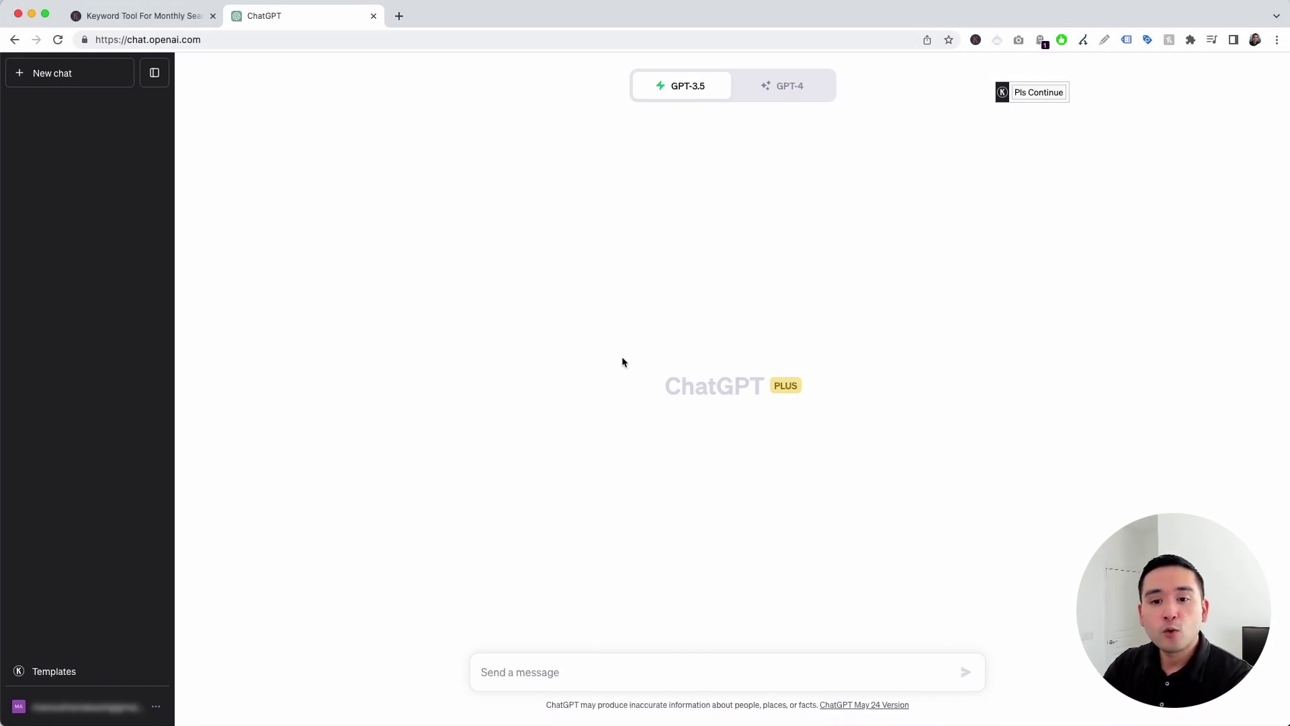
# Open the Keywords Everywhere prompt templates and choose the Business Auditor template under Professionals, Entrepreneurs
pyautogui.click(106, 665)
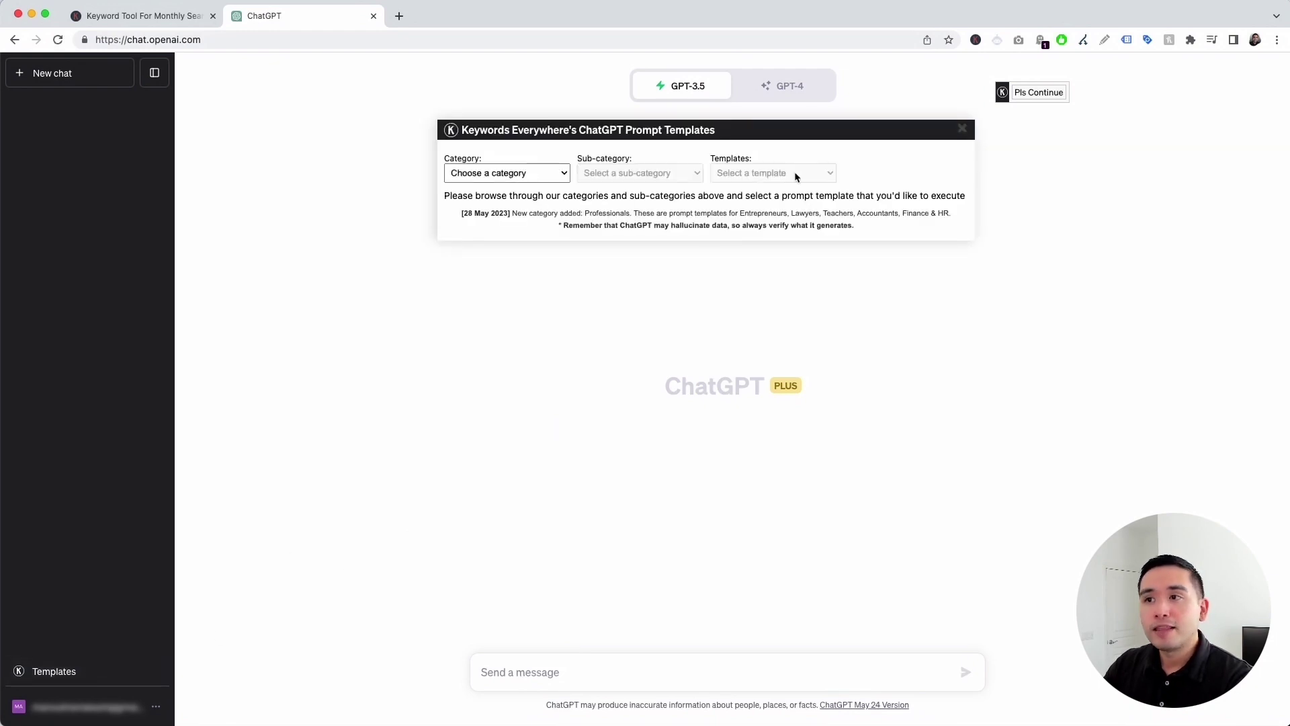
pyautogui.moveTo(740, 137)
pyautogui.mouseDown()
pyautogui.moveTo(726, 135)
pyautogui.moveTo(754, 136)
pyautogui.mouseUp()
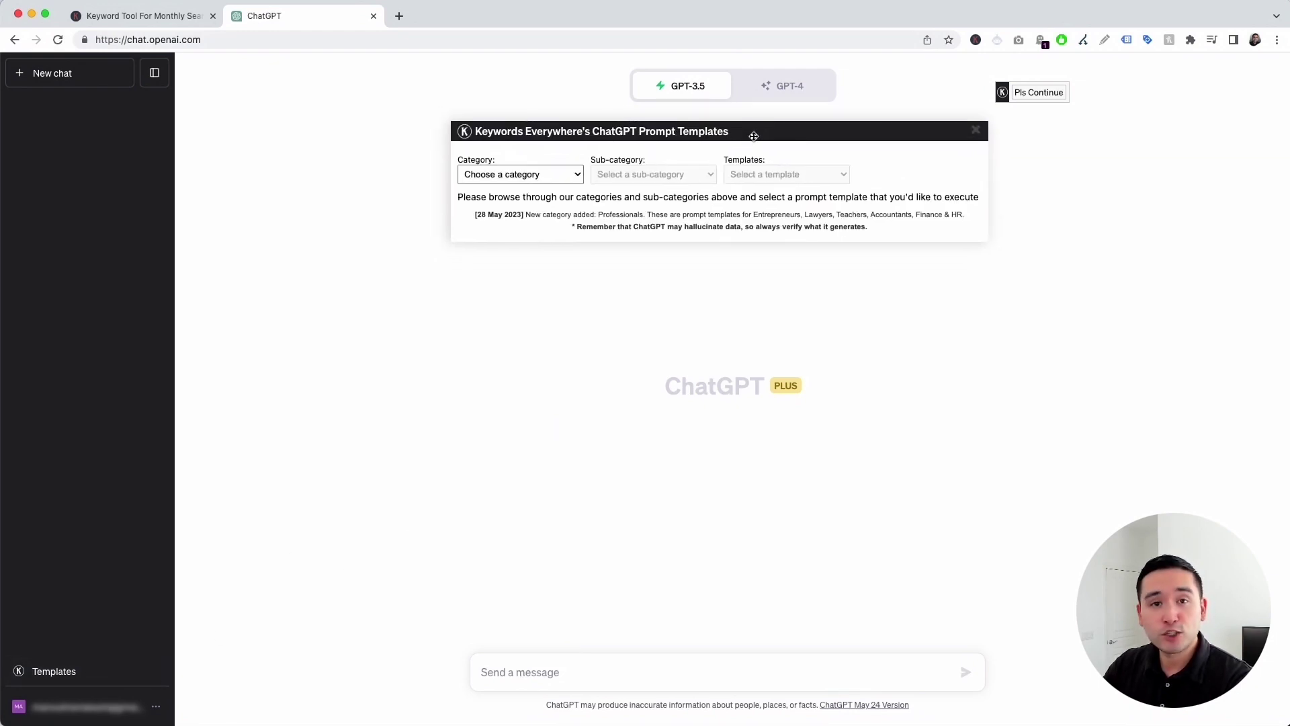
pyautogui.click(571, 174)
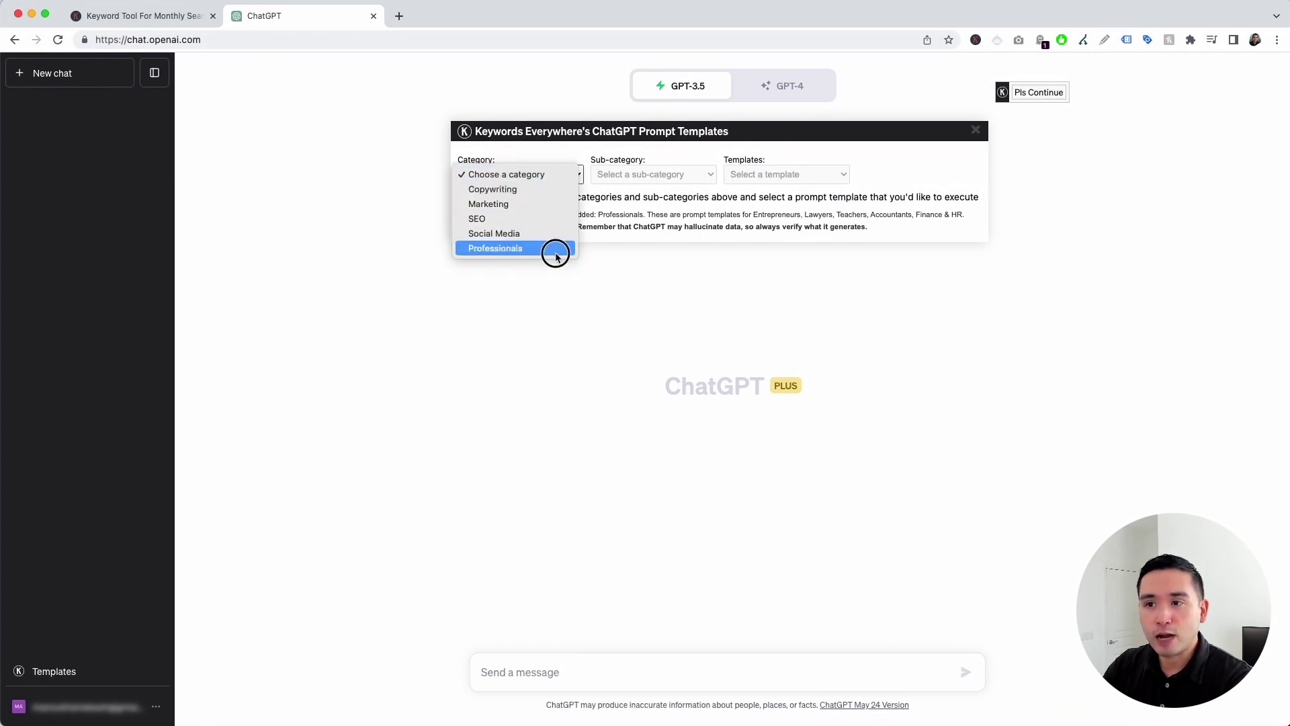
pyautogui.click(555, 249)
pyautogui.click(636, 177)
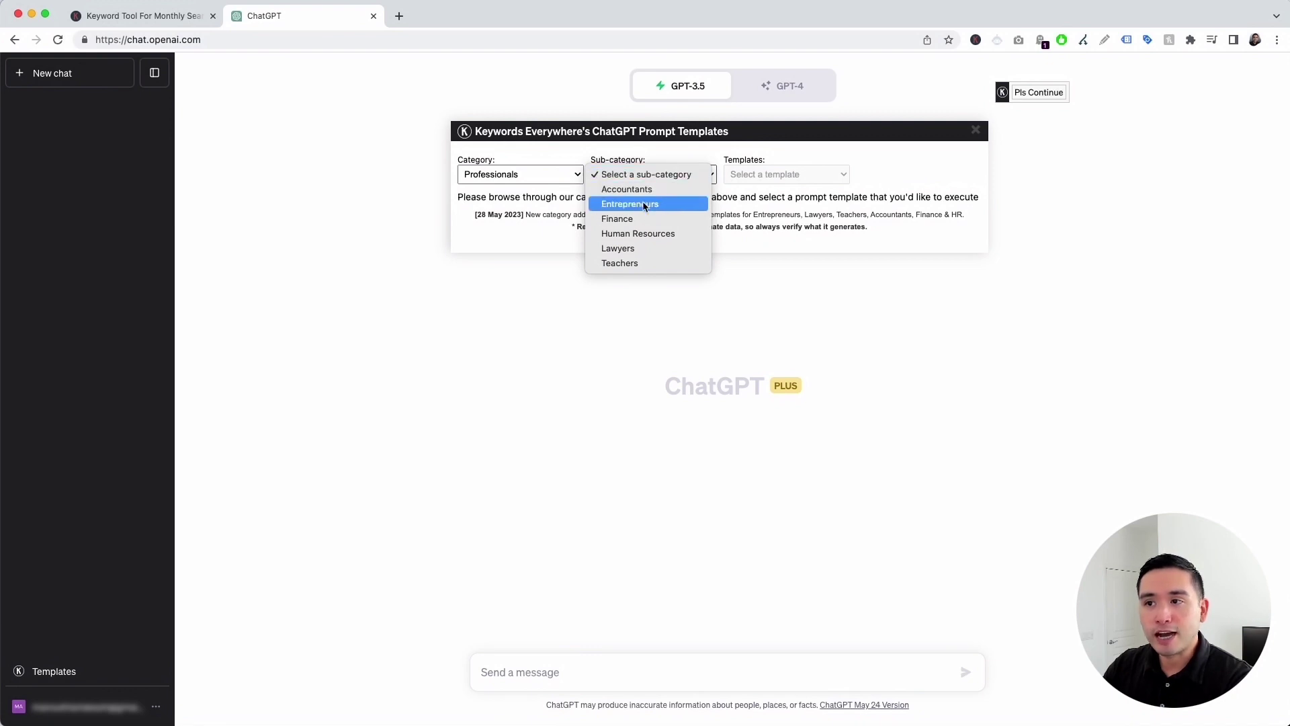
pyautogui.click(637, 204)
pyautogui.click(746, 176)
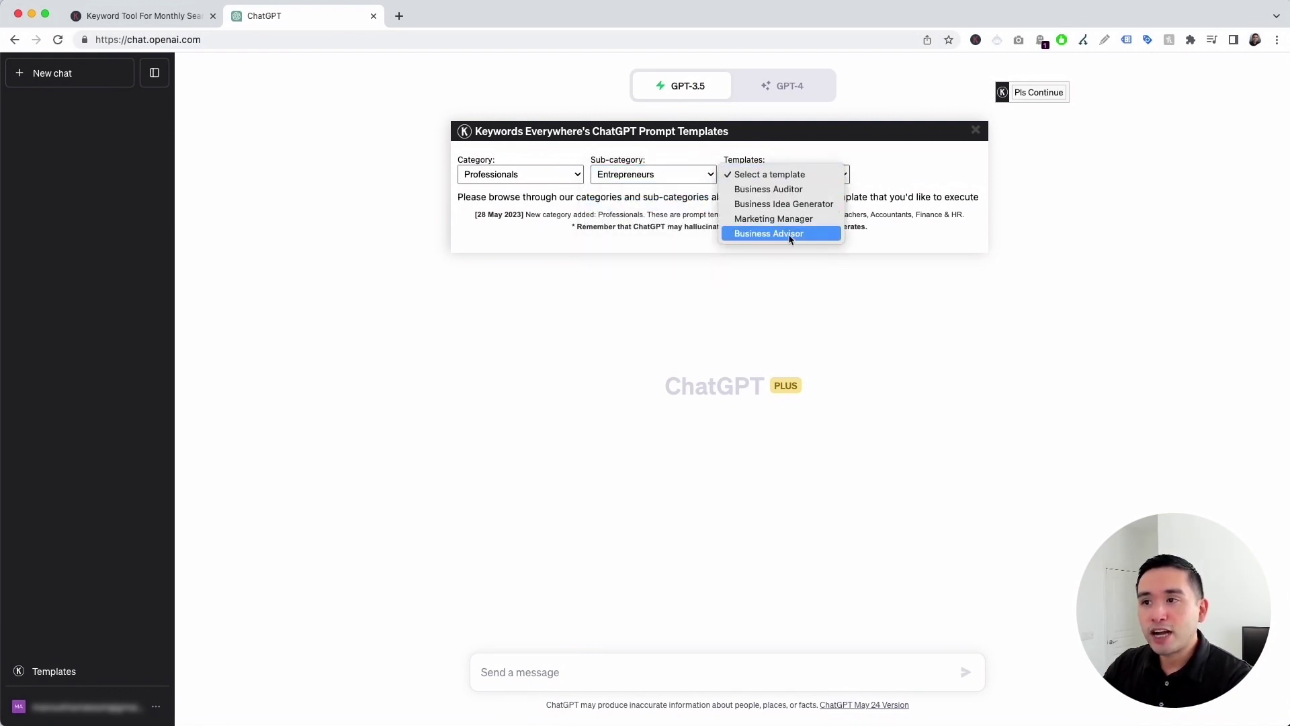
pyautogui.click(823, 190)
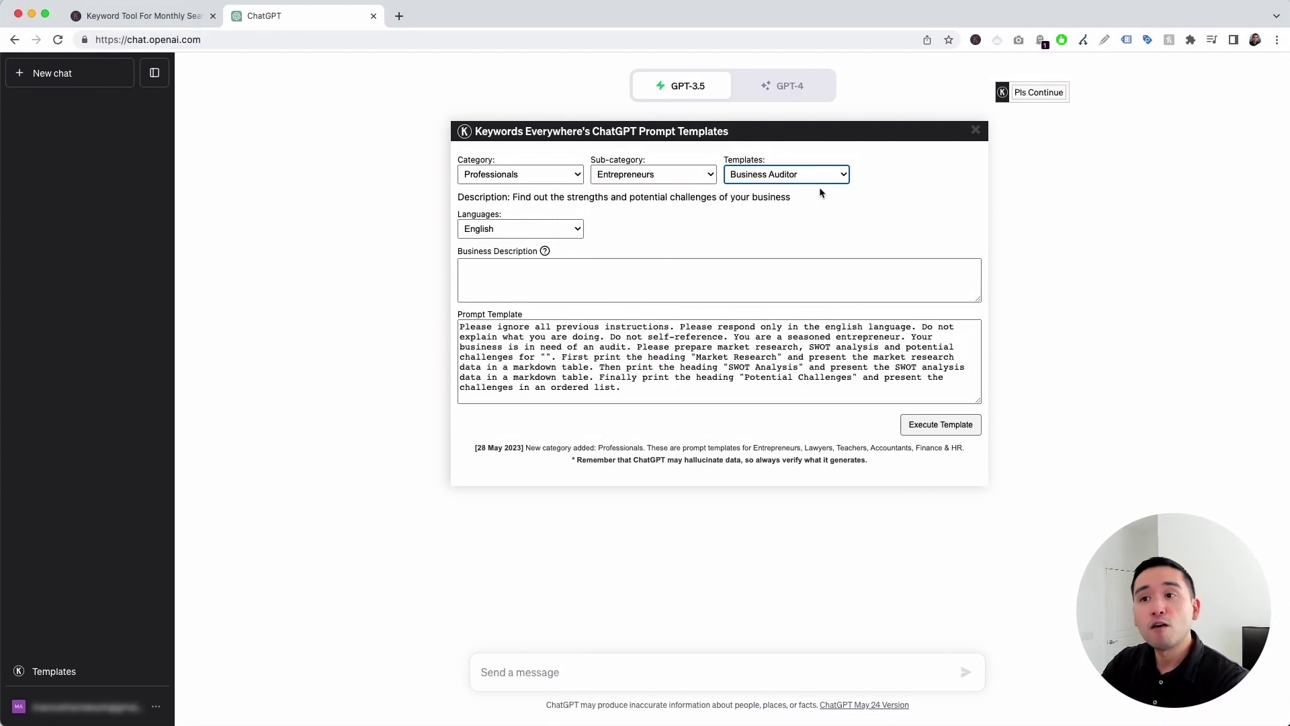
# Keep the template language as English and enter "ecommerce website selling streetwear" as the business description
pyautogui.click(579, 228)
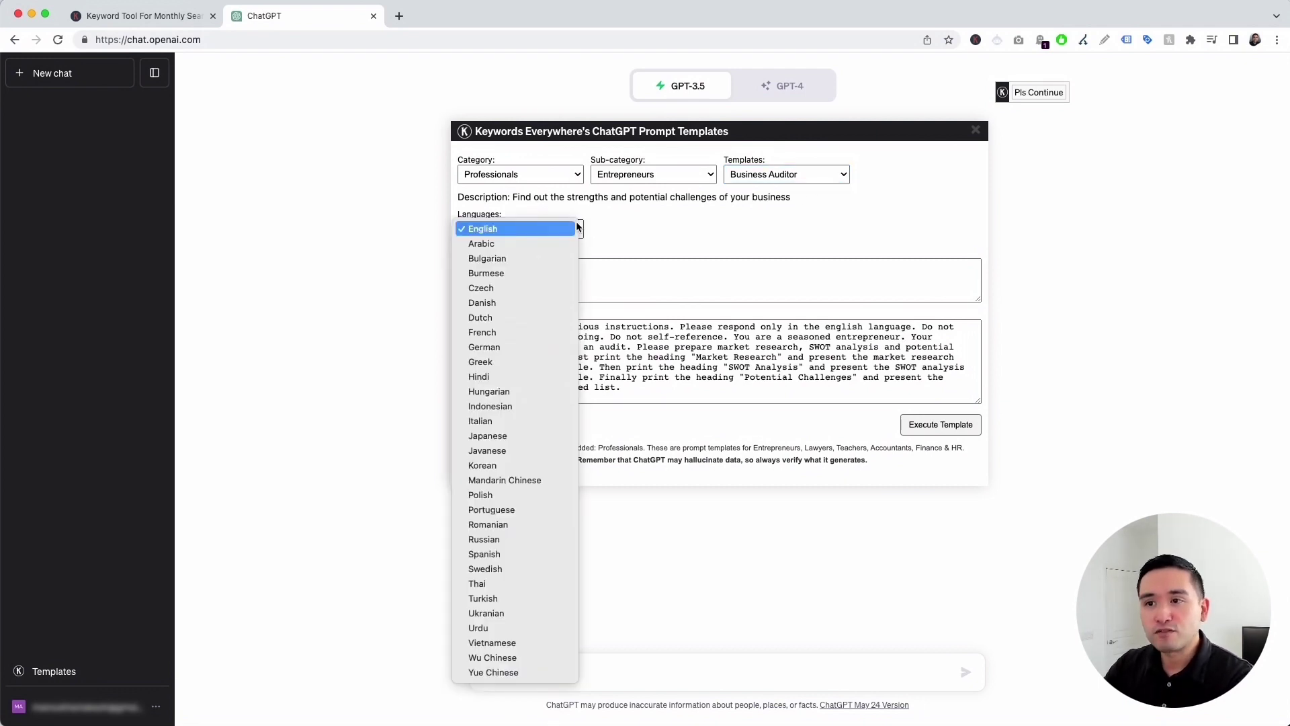
pyautogui.click(530, 228)
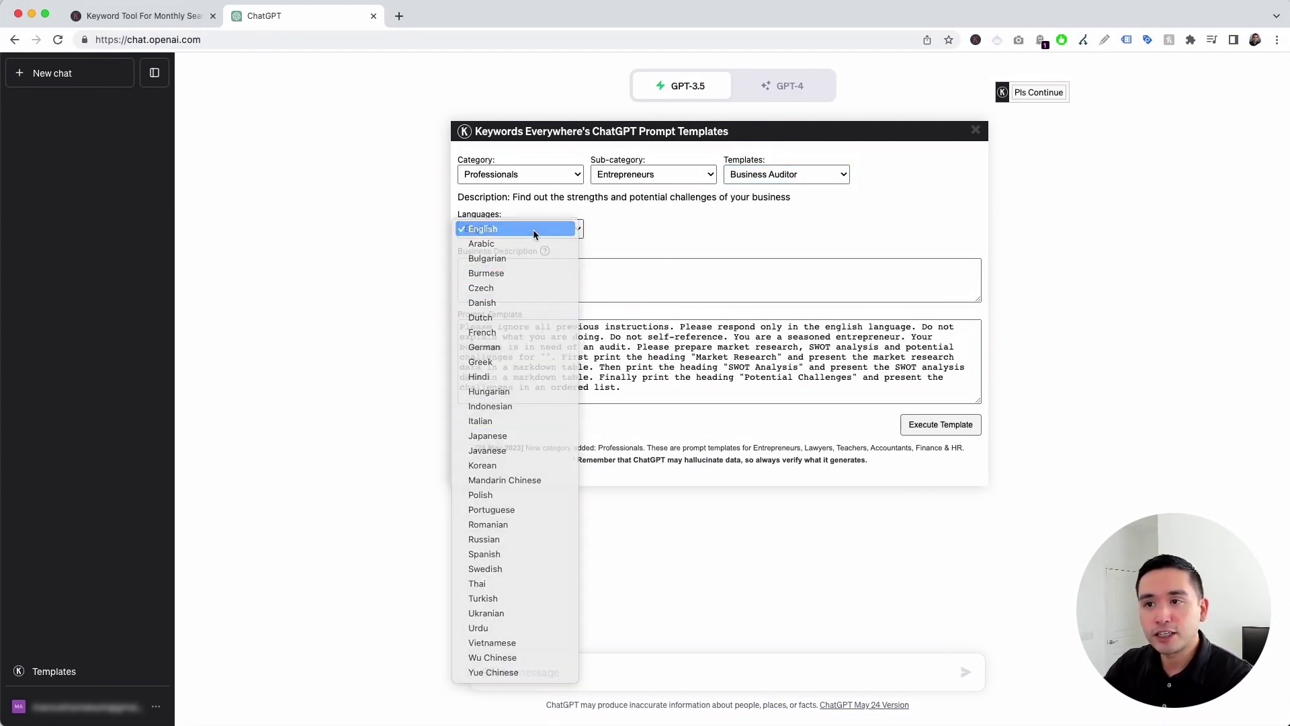
pyautogui.click(518, 268)
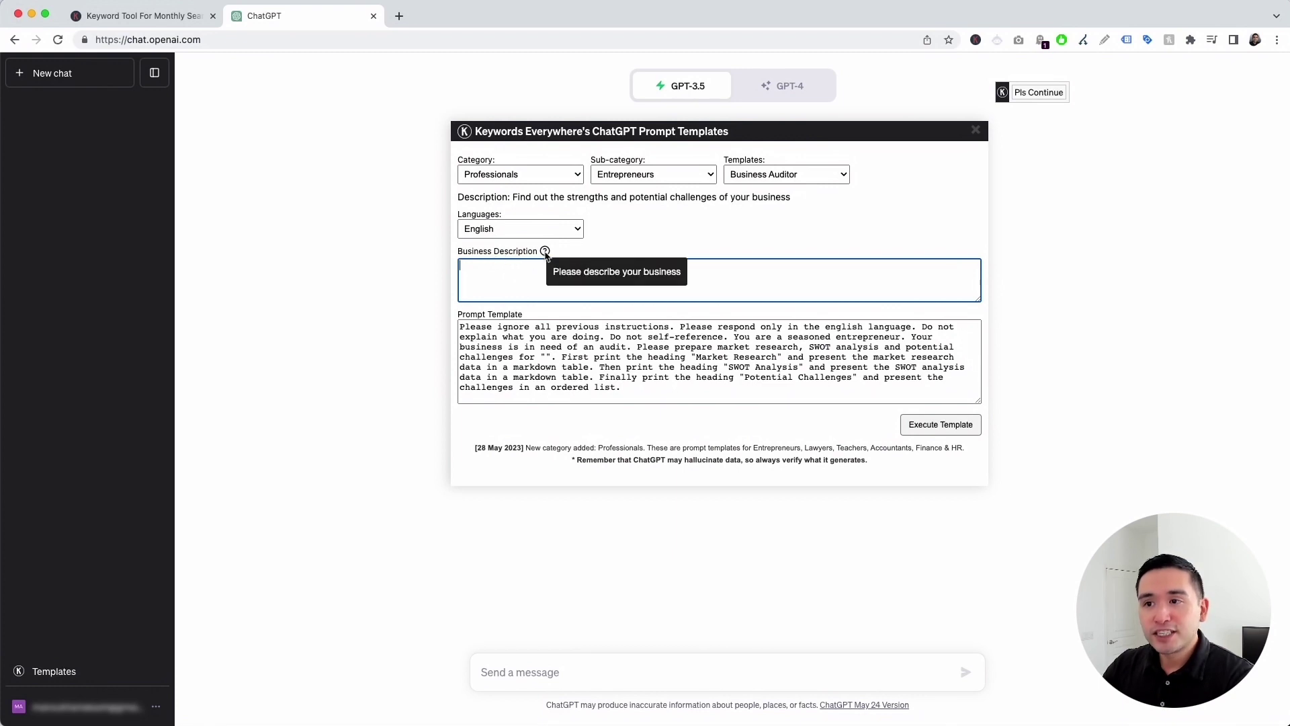
pyautogui.write('ecommerce website selling streetwear')
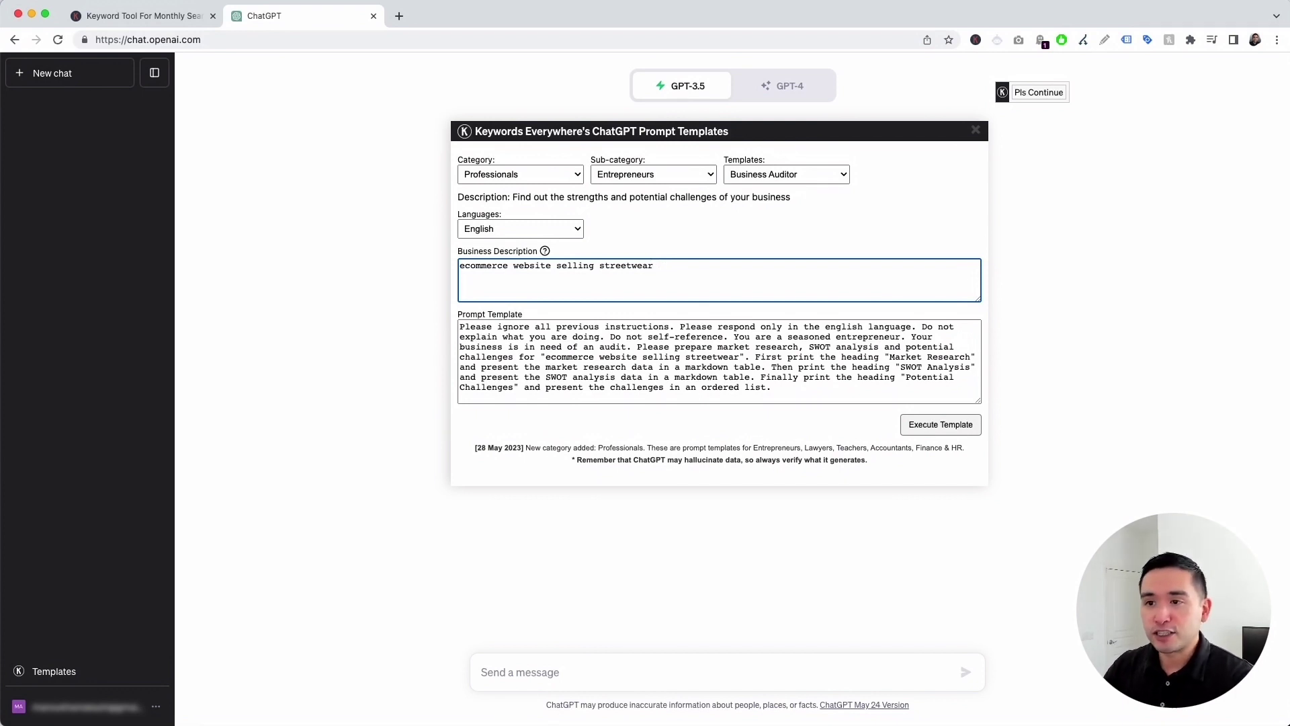
# Review the language, business description and output instructions in the prompt text, and execute the Business Auditor template
pyautogui.moveTo(461, 329); pyautogui.dragTo(792, 391)
pyautogui.hotkey('shift', 'Tab')
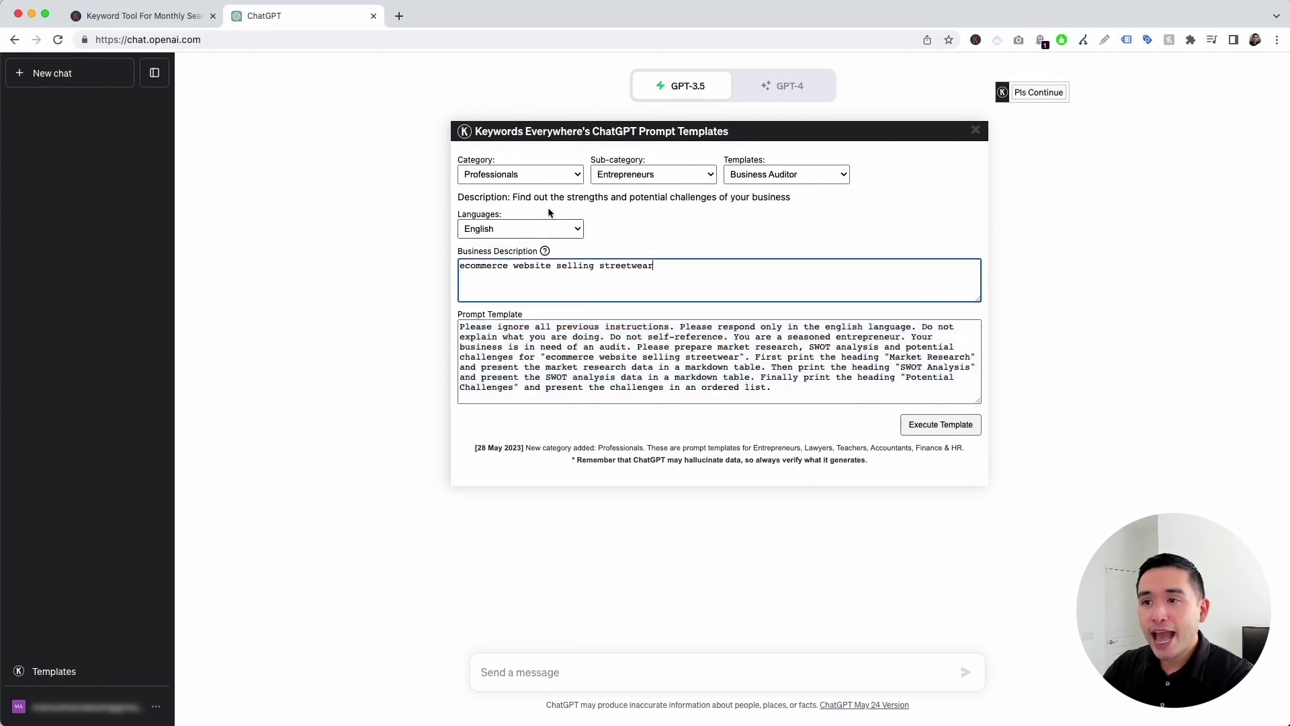
pyautogui.moveTo(467, 328); pyautogui.dragTo(780, 380)
pyautogui.click(779, 381)
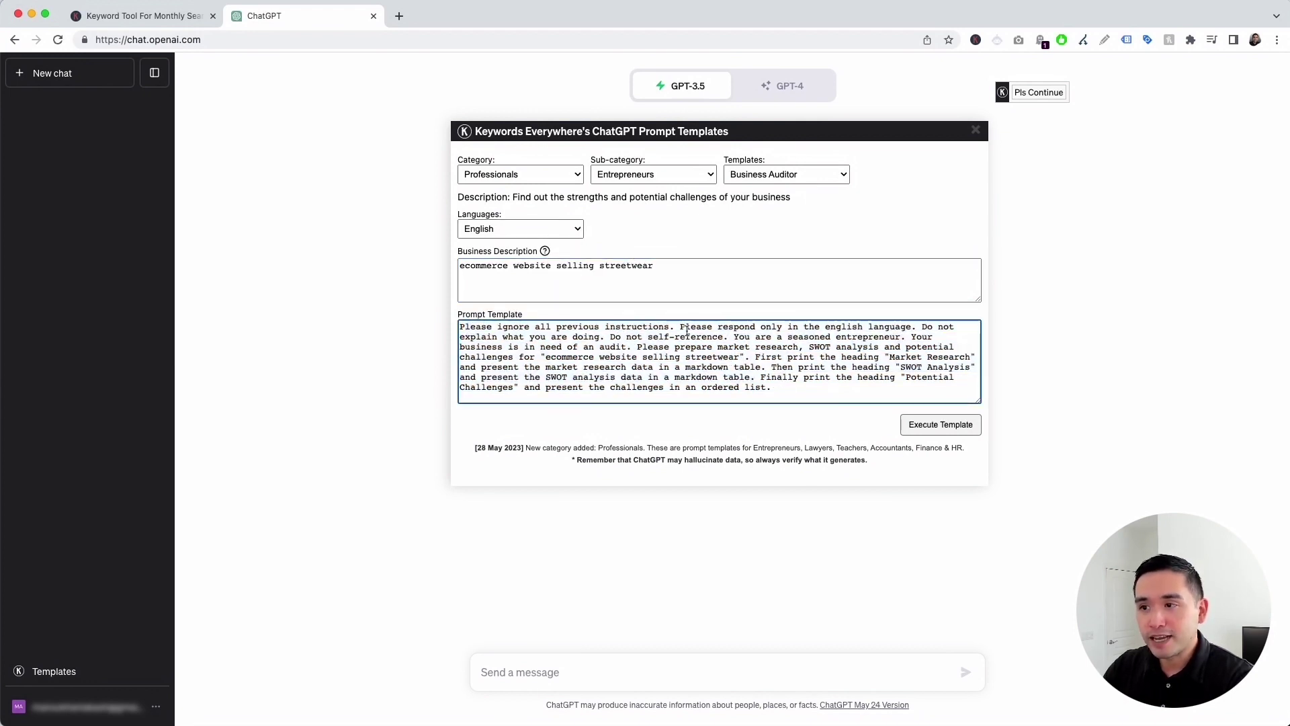
pyautogui.moveTo(680, 329); pyautogui.dragTo(864, 329)
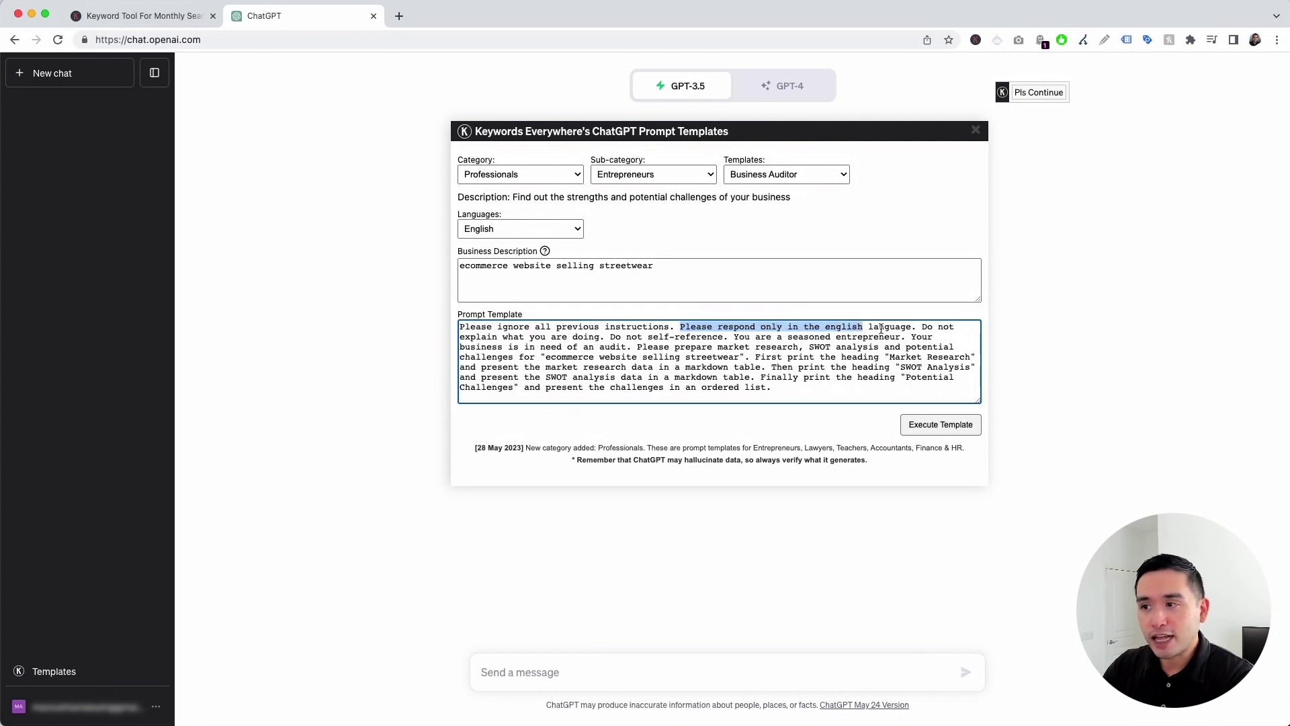
pyautogui.click(881, 329)
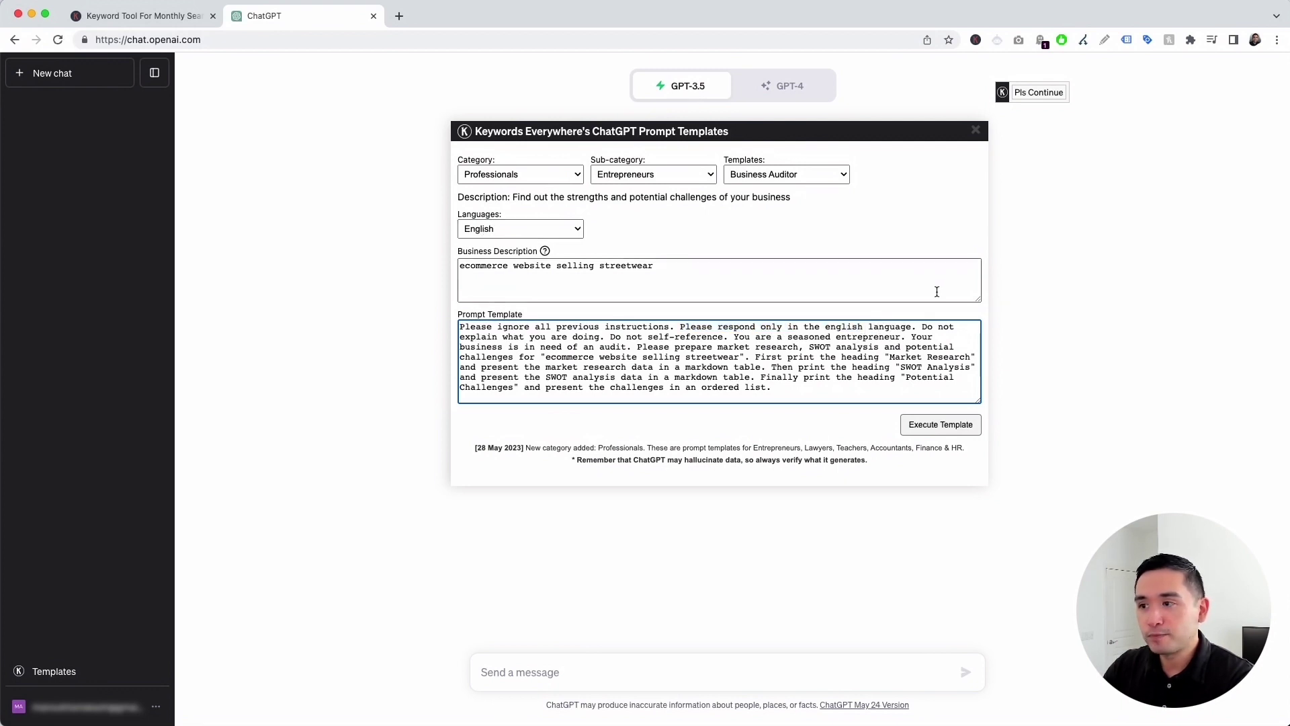
pyautogui.moveTo(922, 328); pyautogui.dragTo(549, 360)
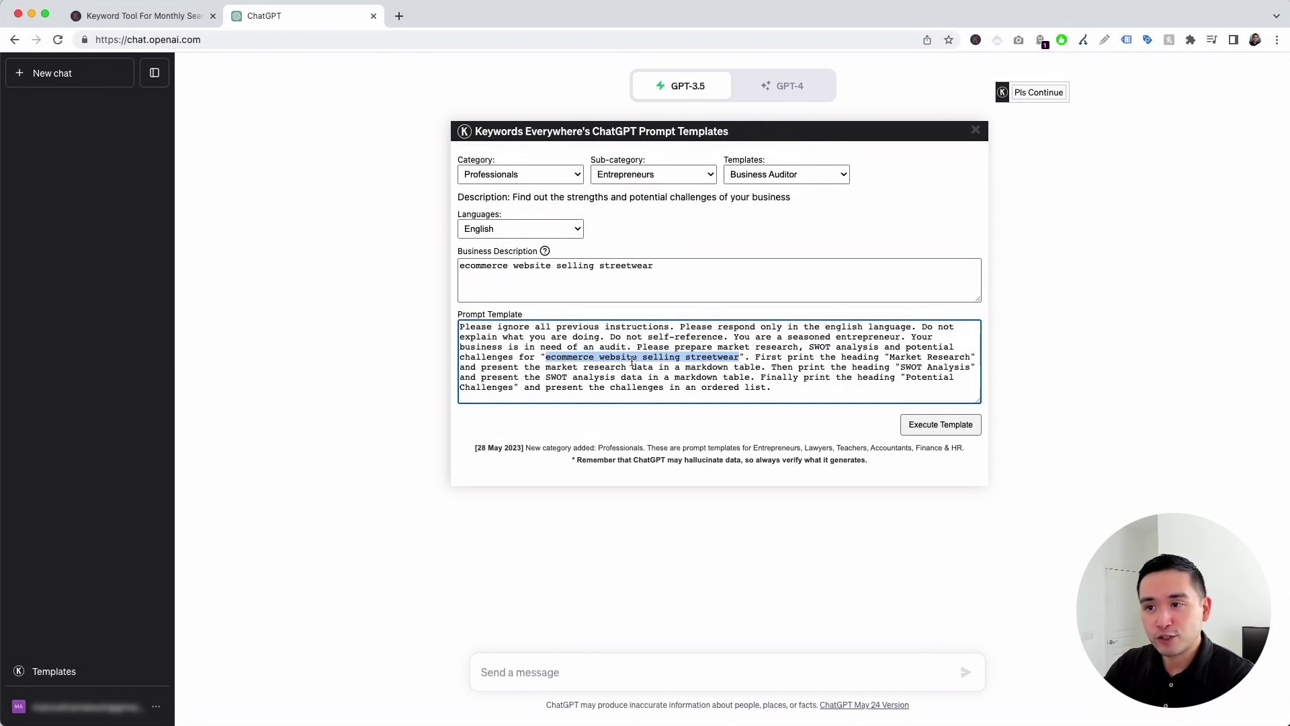
pyautogui.moveTo(767, 388); pyautogui.dragTo(532, 334)
pyautogui.click(532, 335)
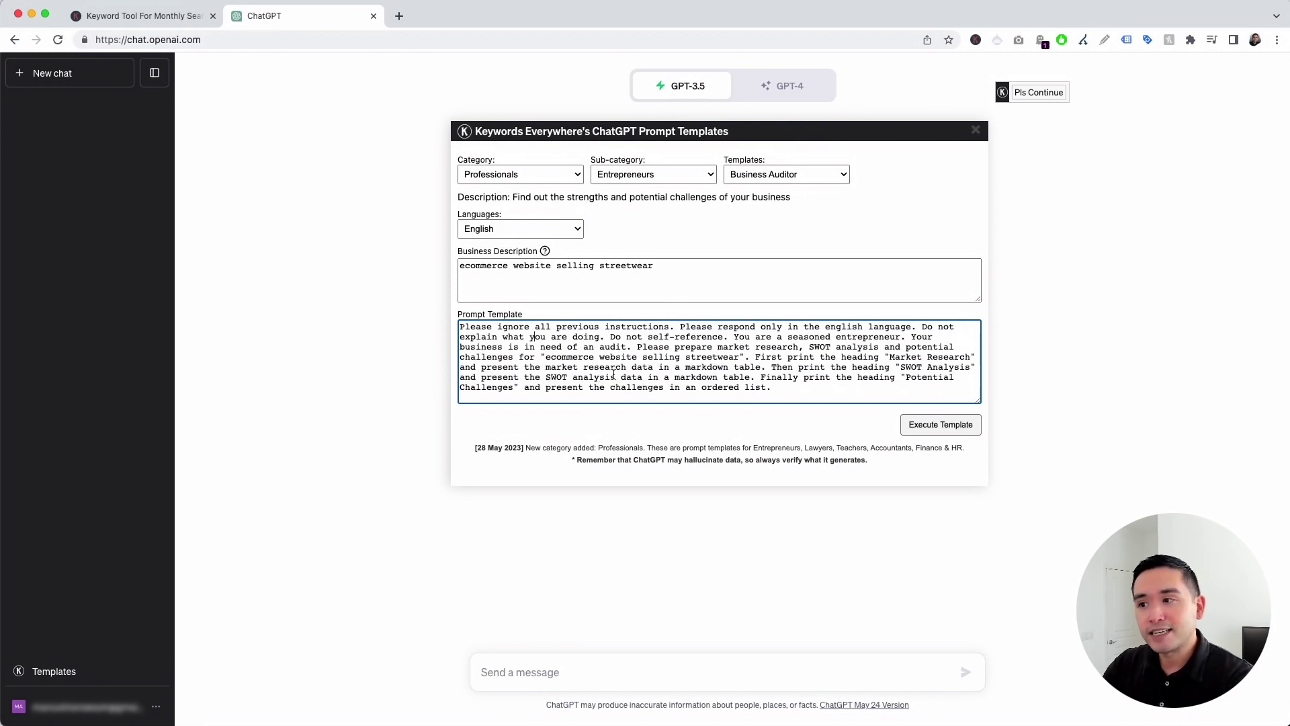
pyautogui.click(965, 426)
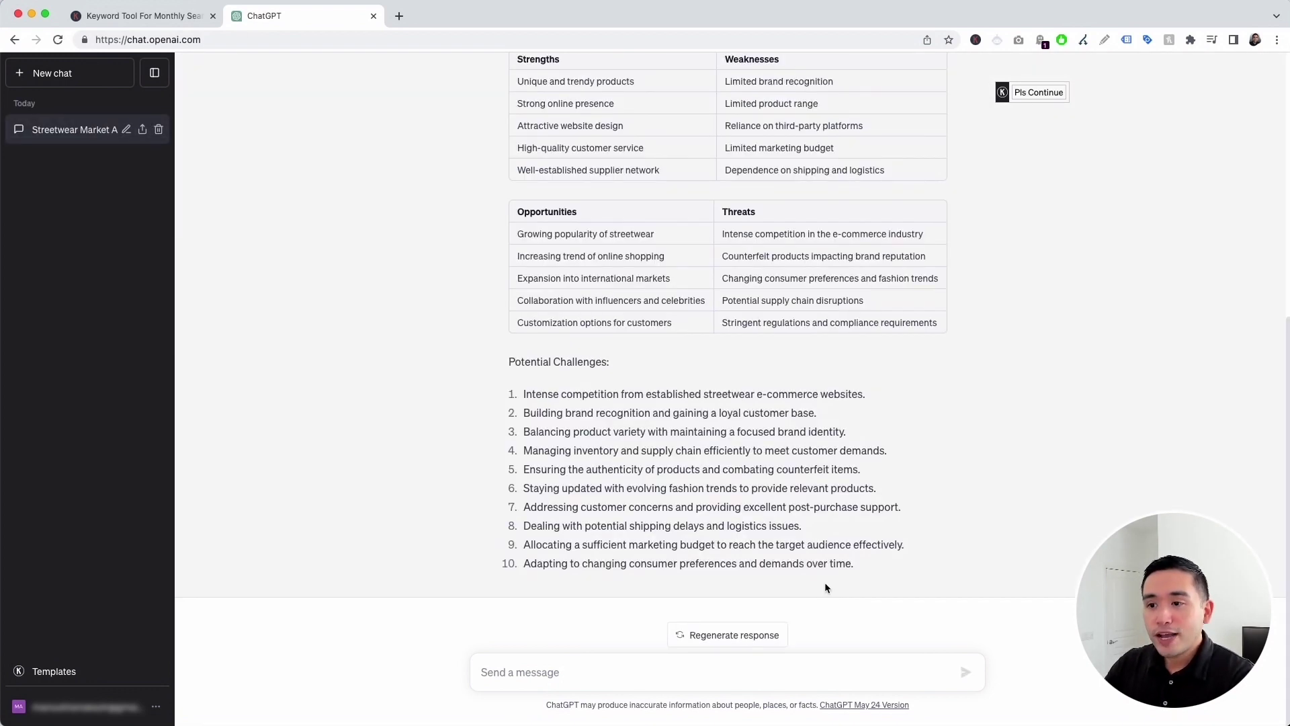
# Examine the submitted prompt and the Market Research table's segments, size, growth rate and competition in the response
pyautogui.scroll(7, 826, 588)
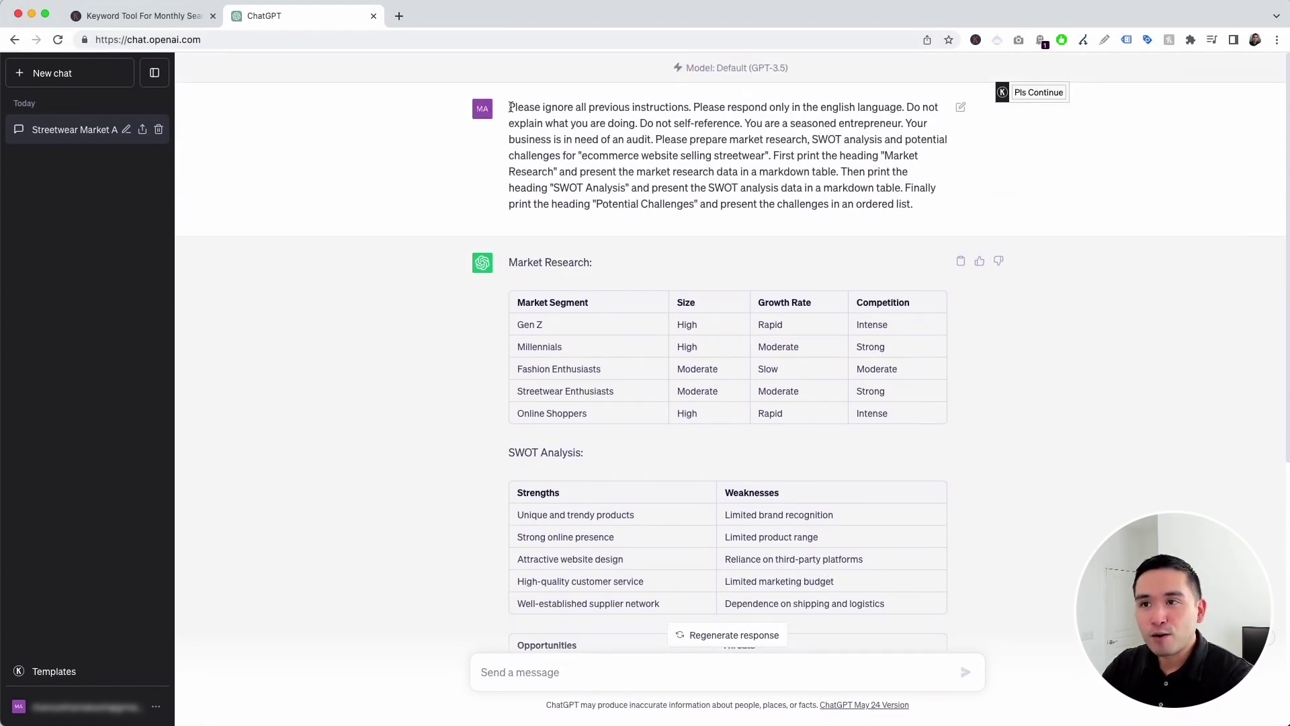
pyautogui.moveTo(511, 107); pyautogui.dragTo(918, 206)
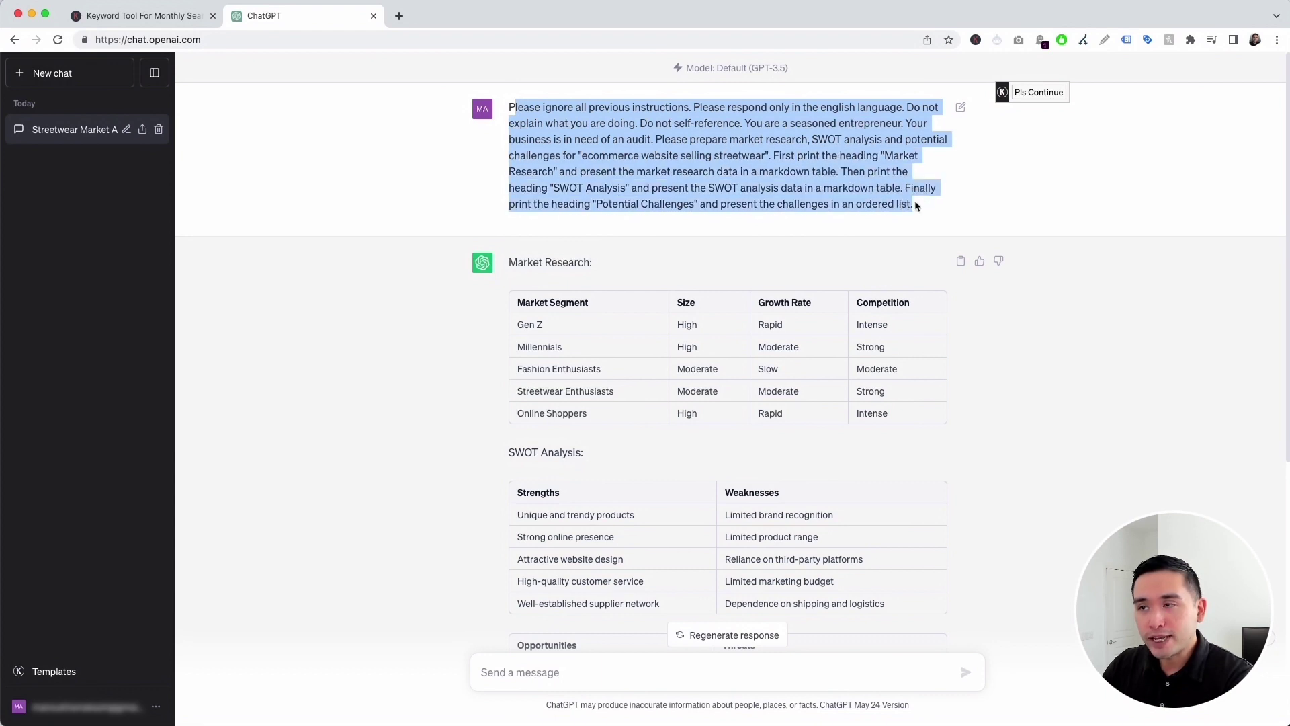
pyautogui.scroll(-5, 574, 374)
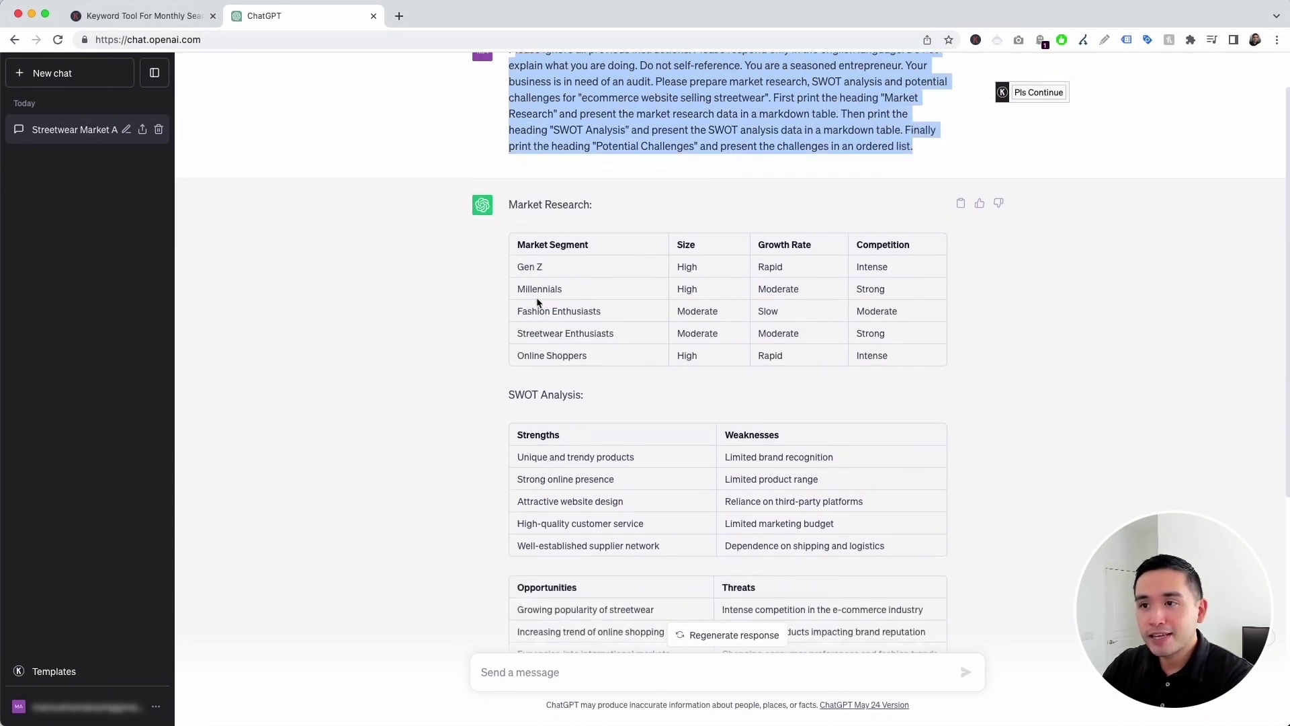
pyautogui.scroll(1, 603, 352)
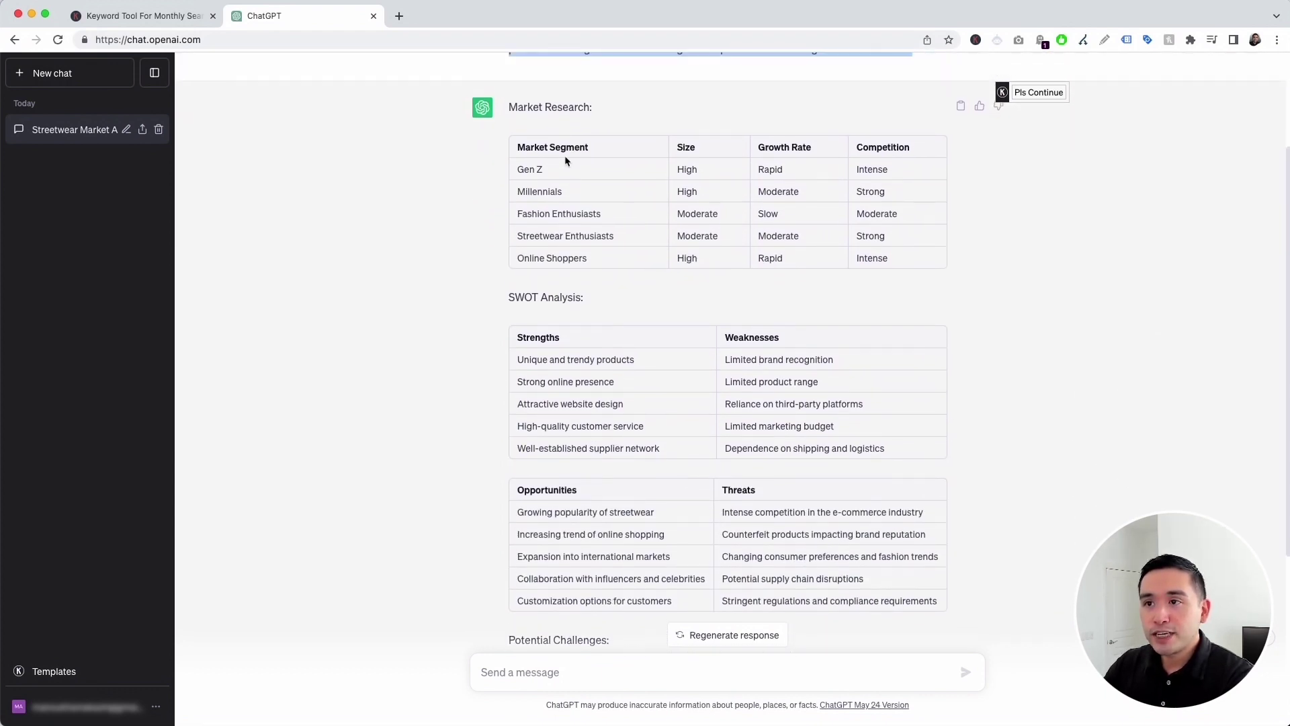
pyautogui.click(649, 163)
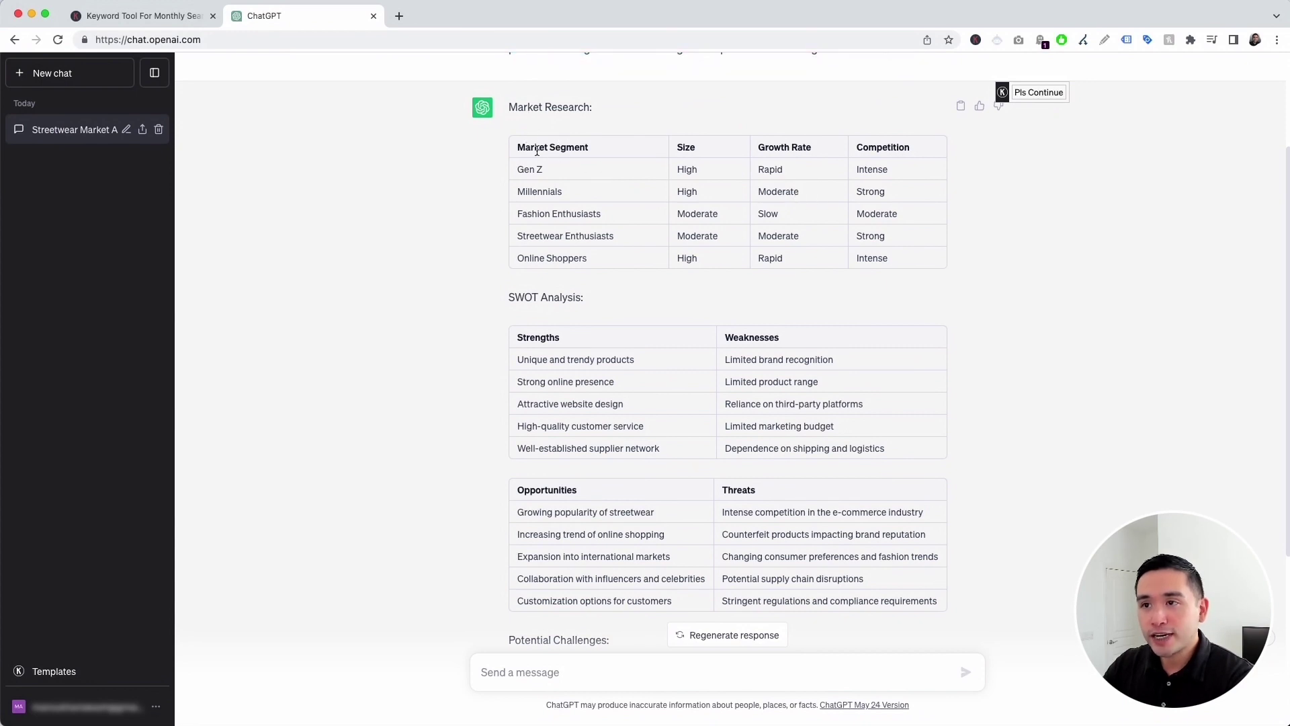
pyautogui.moveTo(528, 147); pyautogui.dragTo(890, 259)
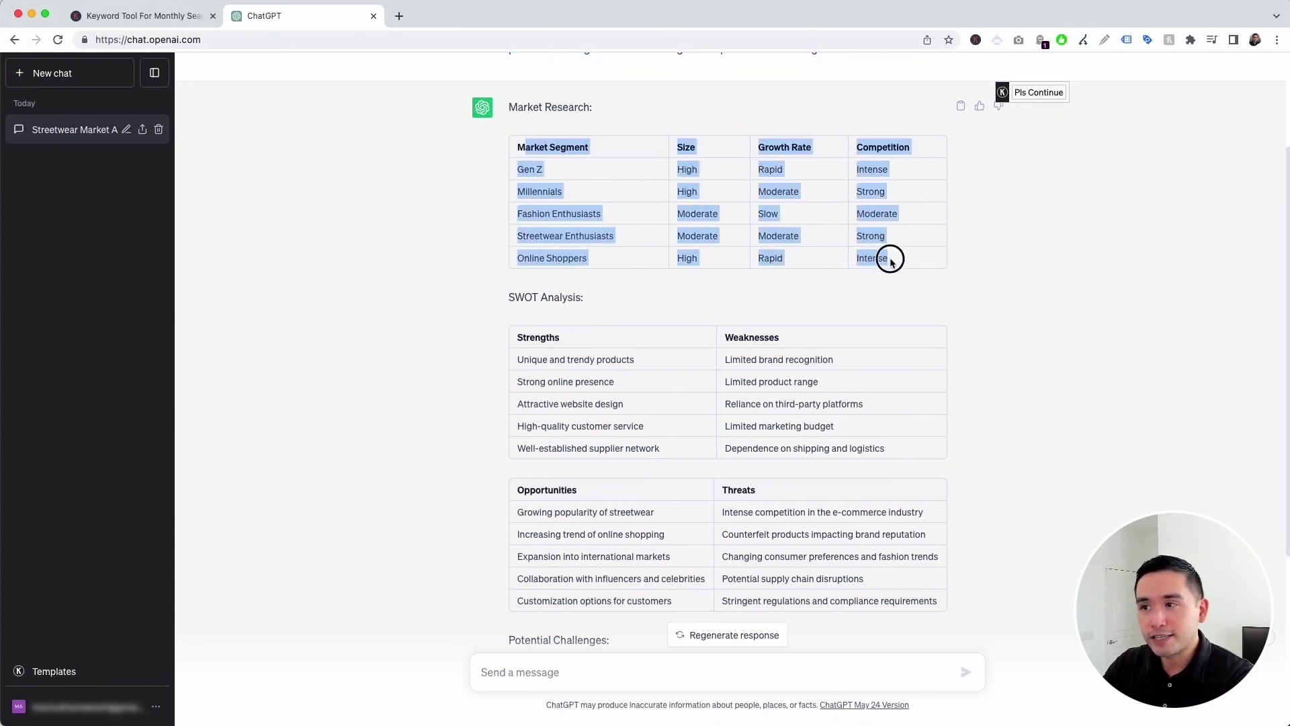
pyautogui.click(890, 261)
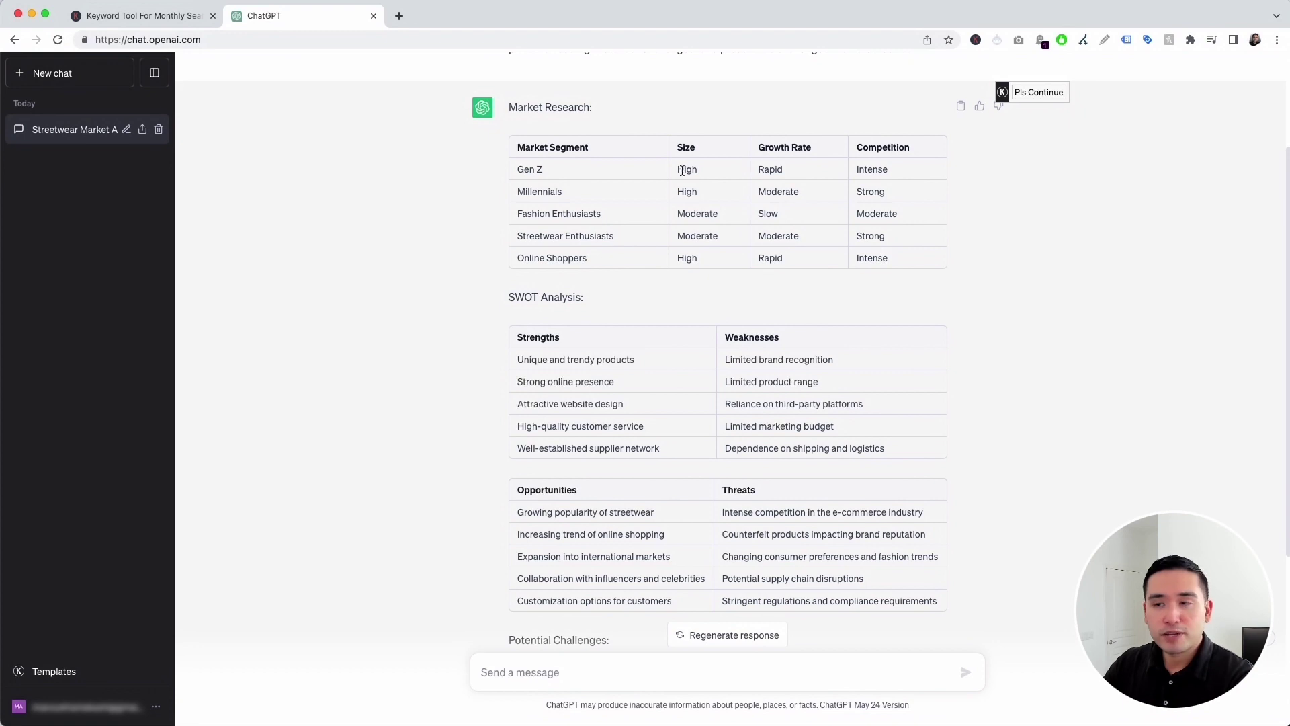
pyautogui.moveTo(528, 168); pyautogui.dragTo(604, 260)
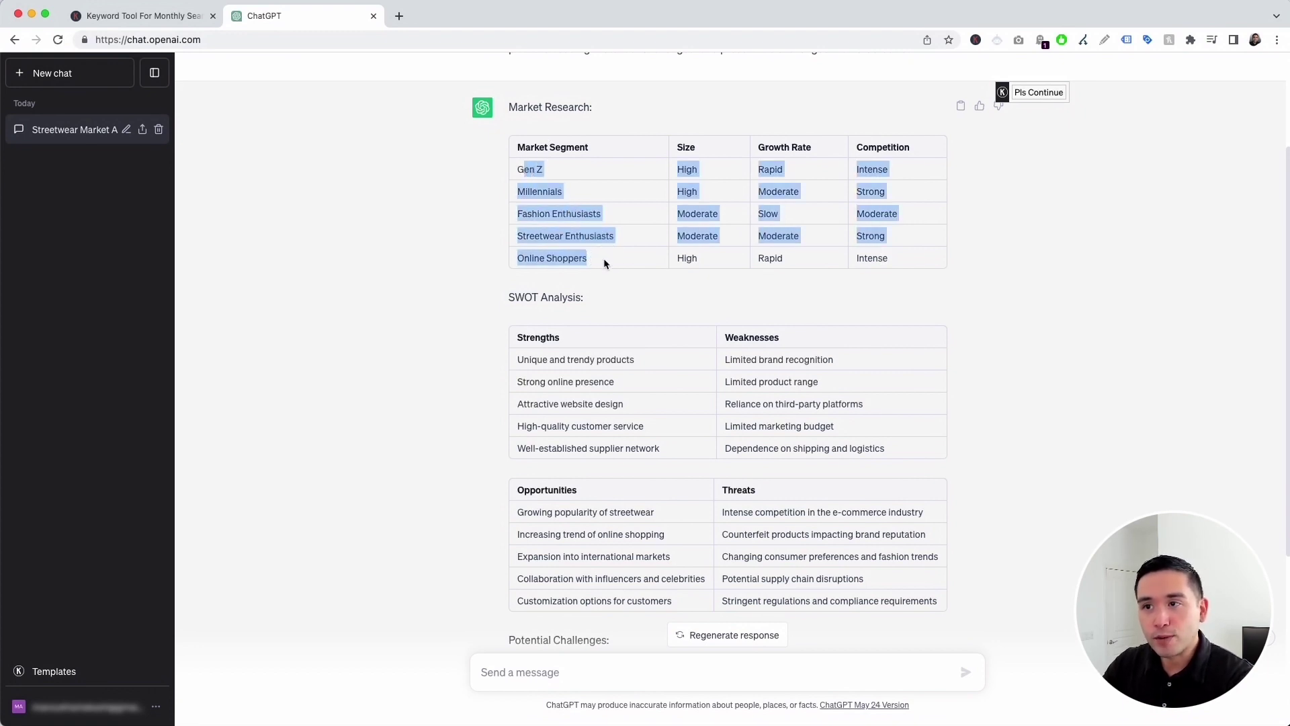
pyautogui.click(545, 166)
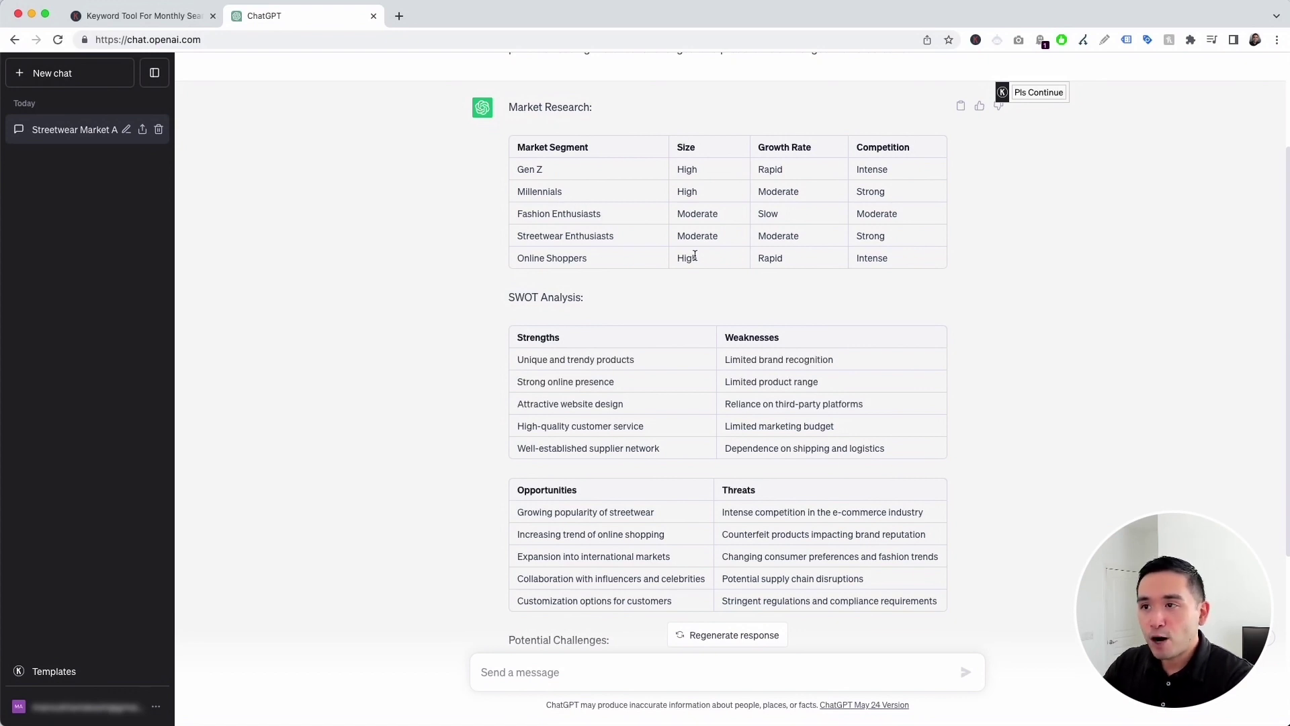
pyautogui.moveTo(868, 169); pyautogui.dragTo(887, 268)
# Read the SWOT Analysis tables covering strengths, weaknesses, opportunities and threats of the streetwear business
pyautogui.scroll(-2, 572, 250)
pyautogui.scroll(-3, 571, 249)
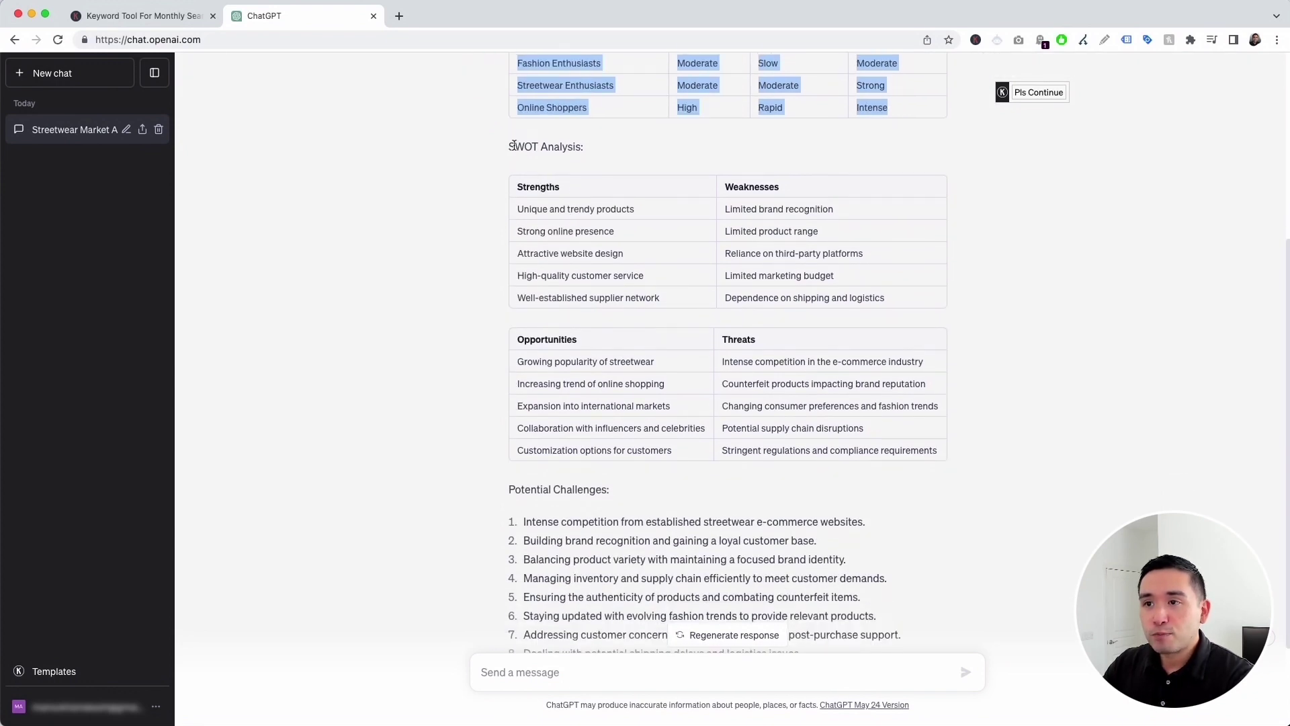
pyautogui.moveTo(515, 147); pyautogui.dragTo(848, 406)
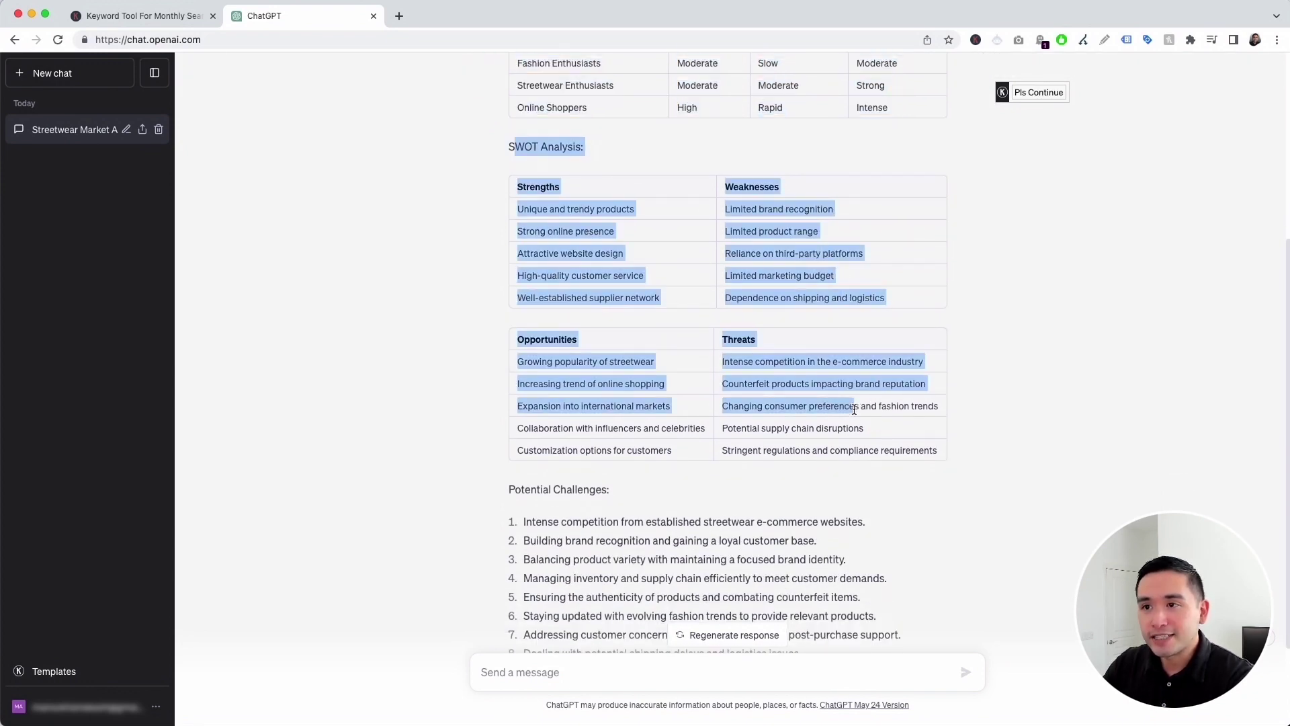
pyautogui.click(846, 406)
pyautogui.moveTo(542, 201); pyautogui.dragTo(745, 203)
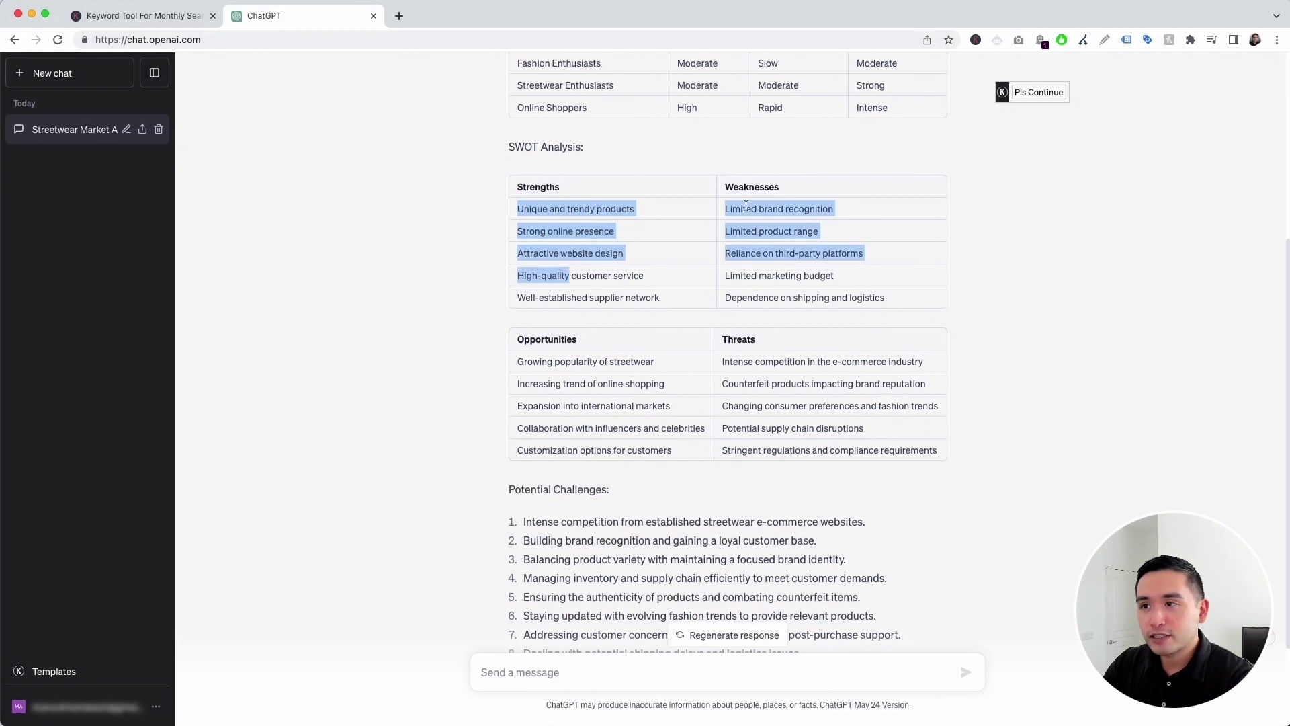
pyautogui.click(753, 250)
pyautogui.moveTo(734, 361); pyautogui.dragTo(864, 409)
# Read through the numbered Potential Challenges list at the end of the response
pyautogui.scroll(-2, 871, 459)
pyautogui.scroll(-2, 633, 375)
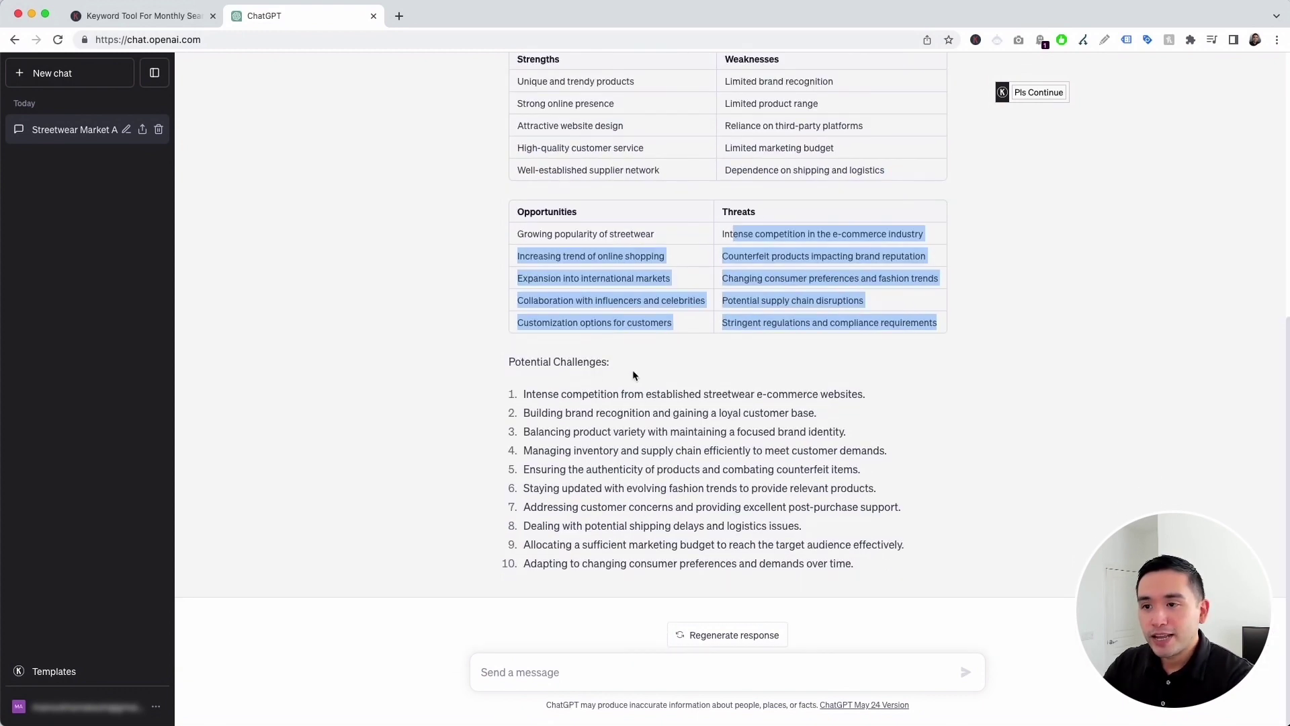
pyautogui.moveTo(525, 394); pyautogui.dragTo(894, 568)
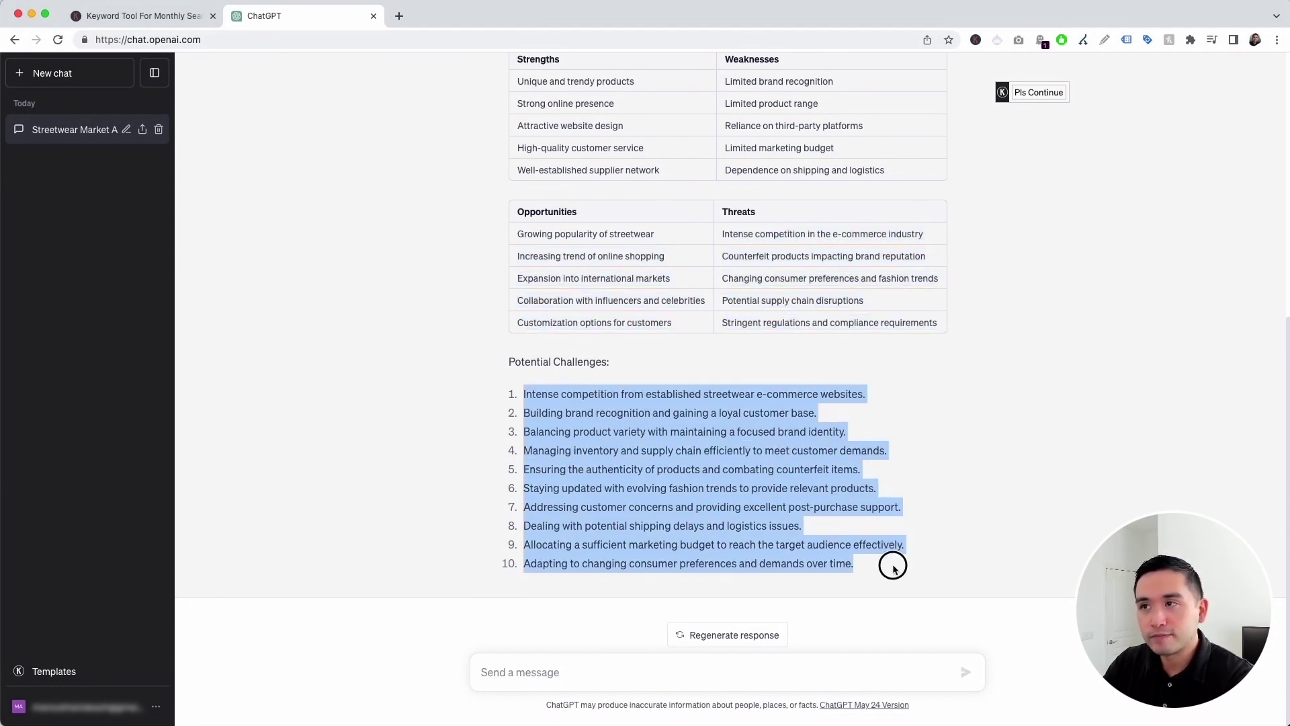
pyautogui.click(526, 395)
pyautogui.moveTo(526, 395); pyautogui.dragTo(867, 396)
pyautogui.click(562, 413)
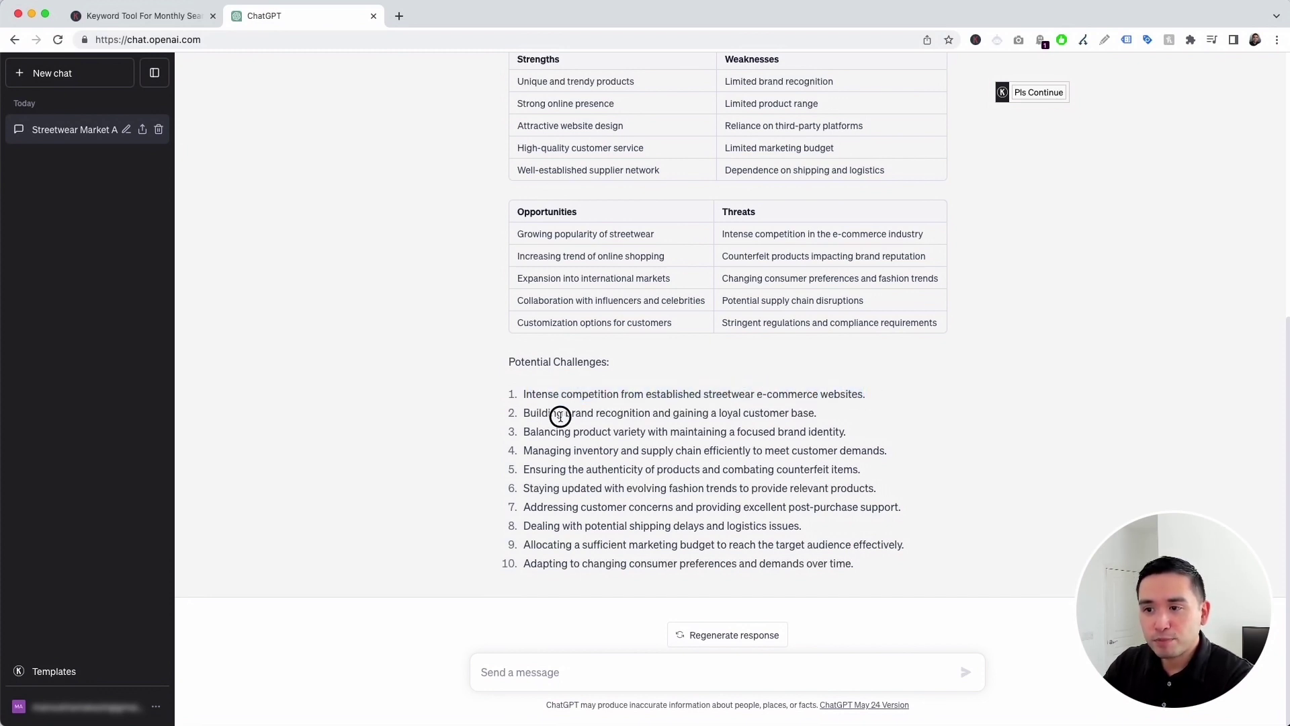
# Read the remaining Potential Challenges and look back over the submitted prompt, Market Research table and SWOT Analysis tables
pyautogui.moveTo(587, 412); pyautogui.dragTo(815, 413)
pyautogui.click(807, 415)
pyautogui.moveTo(602, 432); pyautogui.dragTo(840, 559)
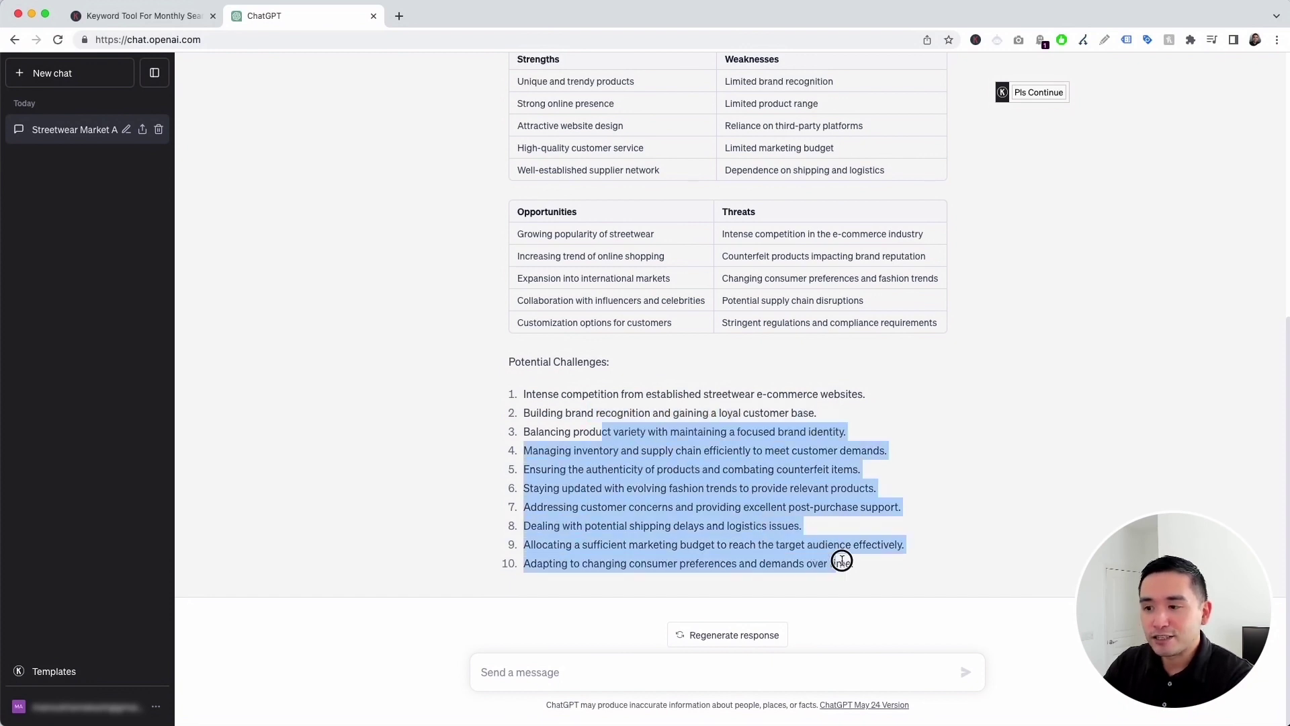
pyautogui.click(659, 464)
pyautogui.scroll(3, 658, 467)
pyautogui.scroll(5, 655, 467)
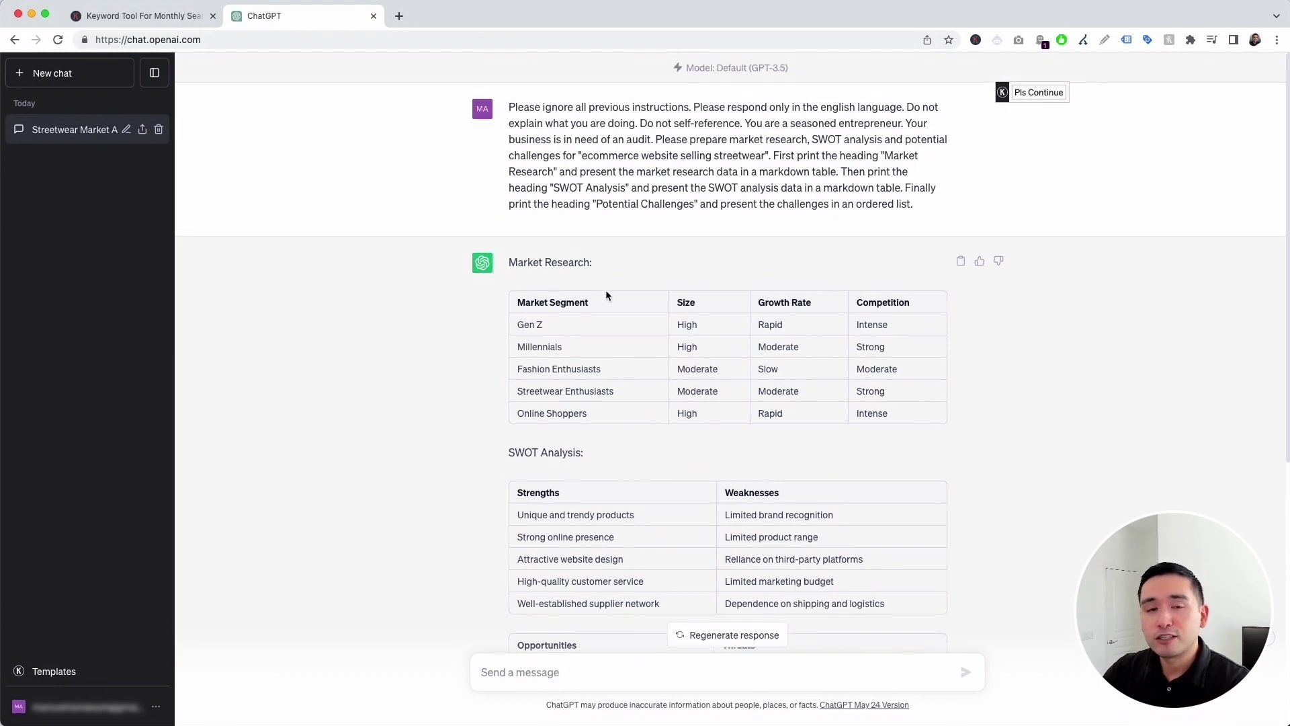
pyautogui.scroll(-4, 607, 289)
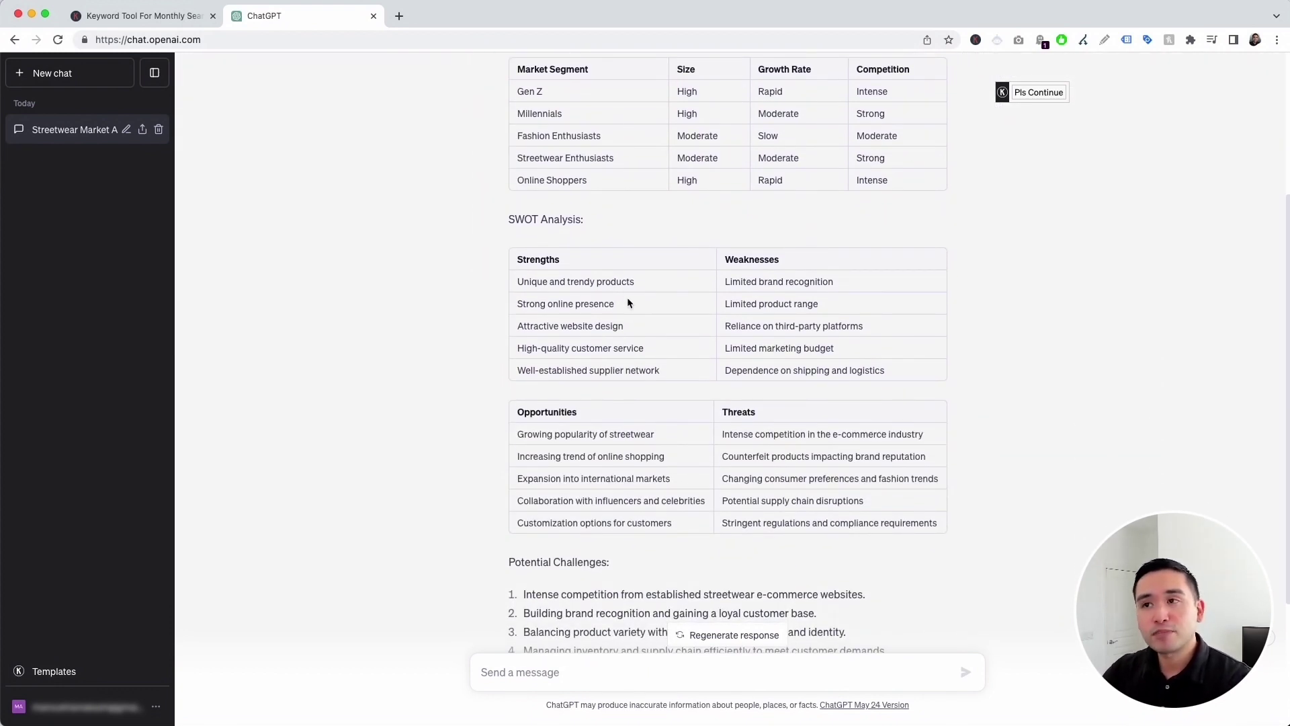
pyautogui.scroll(2, 648, 302)
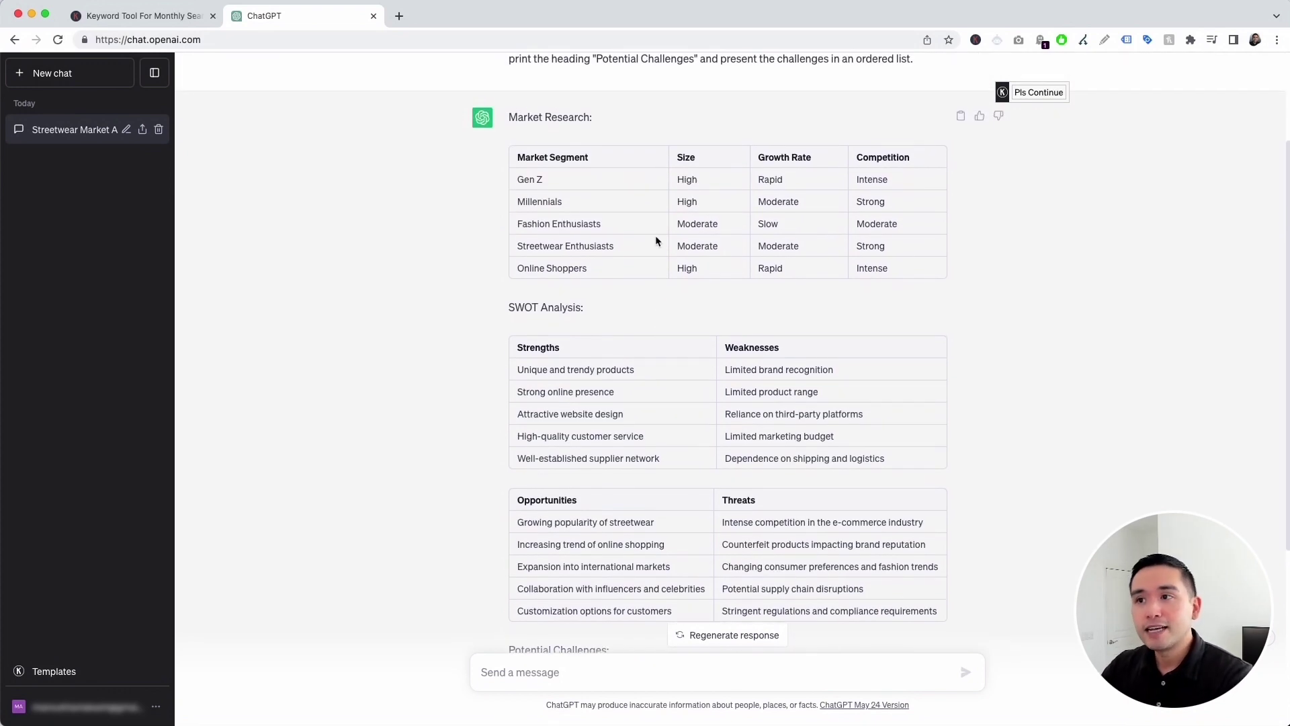
pyautogui.scroll(-2, 670, 398)
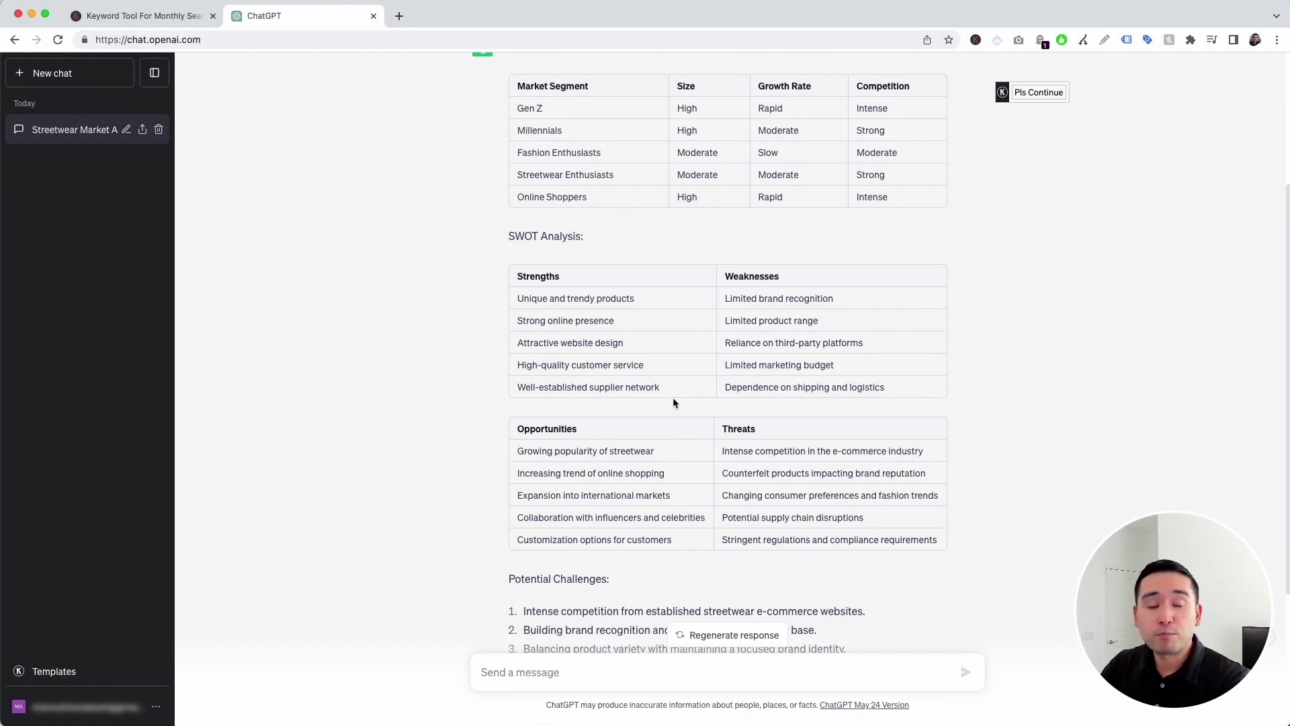
pyautogui.scroll(6, 680, 396)
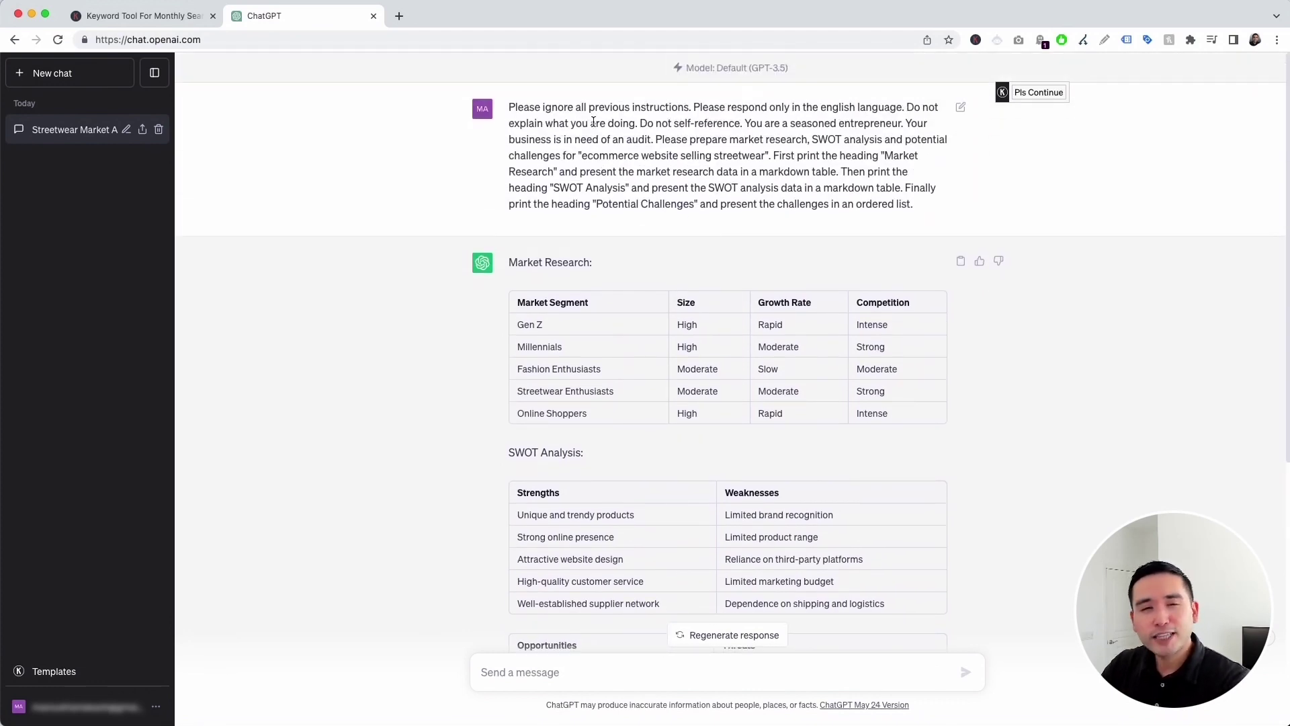
pyautogui.scroll(-5, 656, 183)
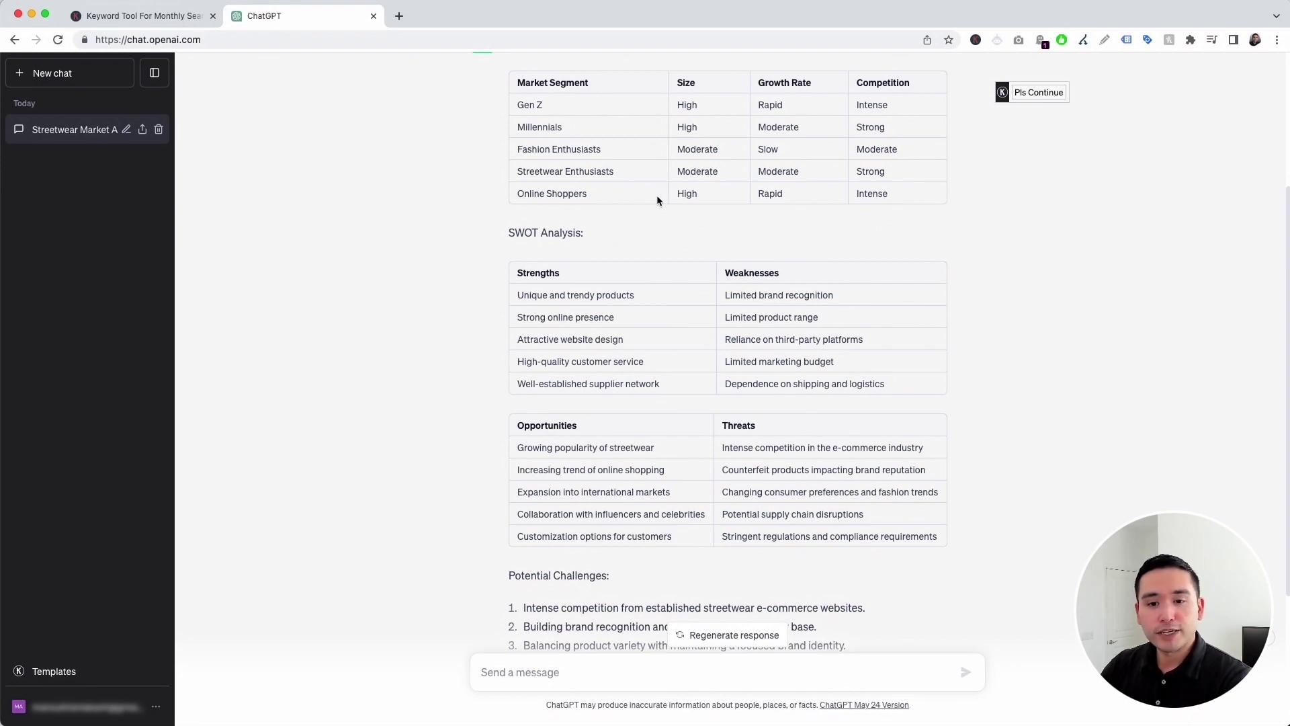
# Reopen the prompt templates and choose the Business Idea Generator template, keeping English as the language
pyautogui.click(106, 669)
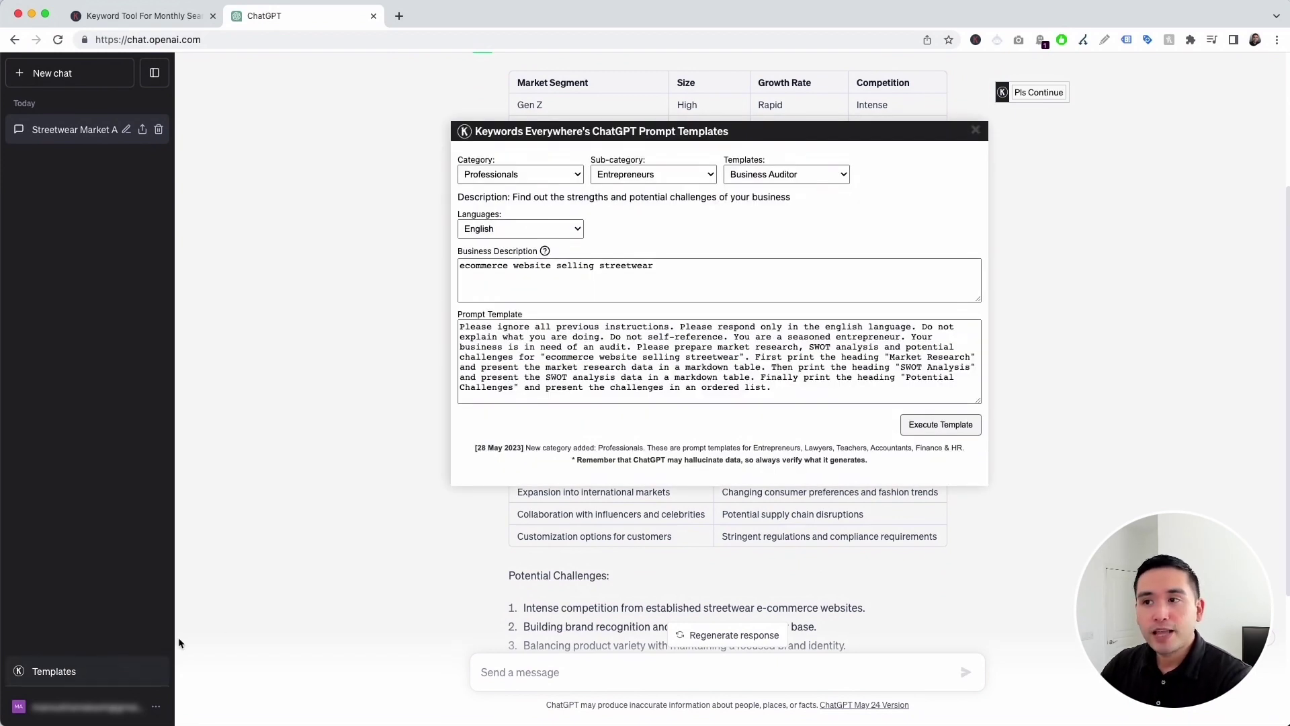
pyautogui.click(797, 174)
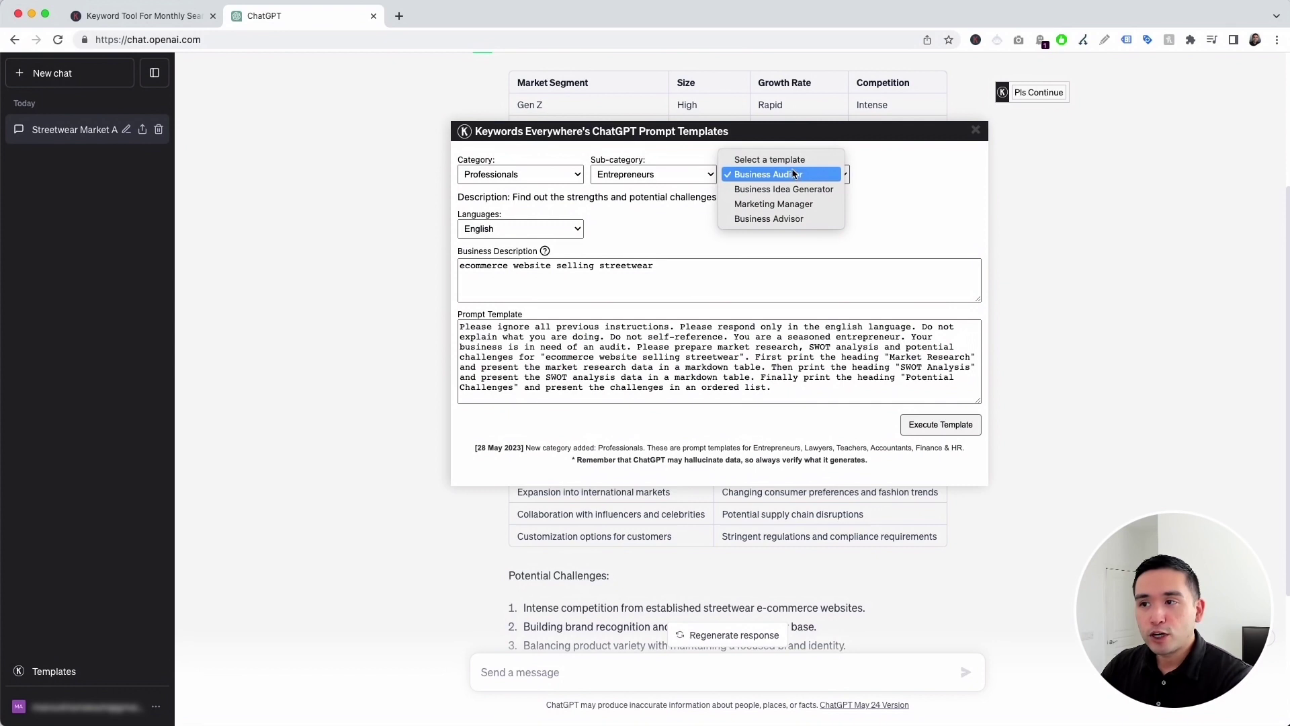
pyautogui.click(775, 189)
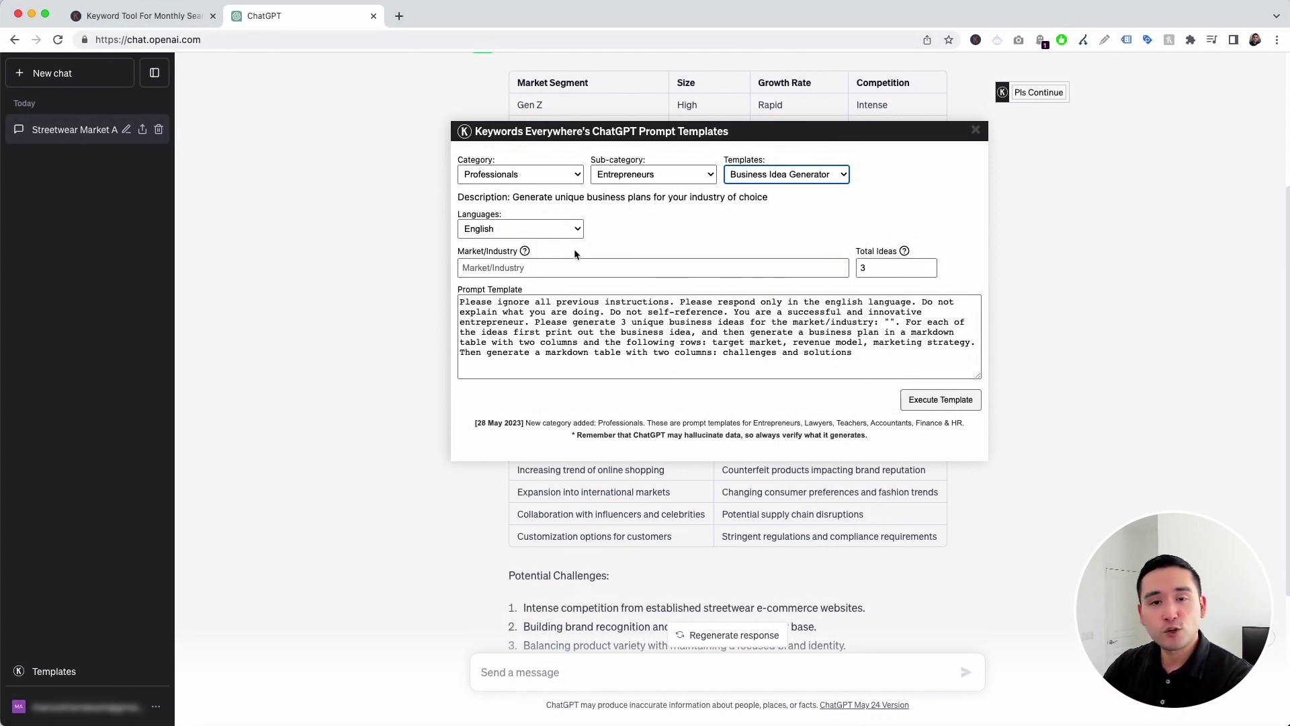
pyautogui.click(562, 229)
pyautogui.click(622, 238)
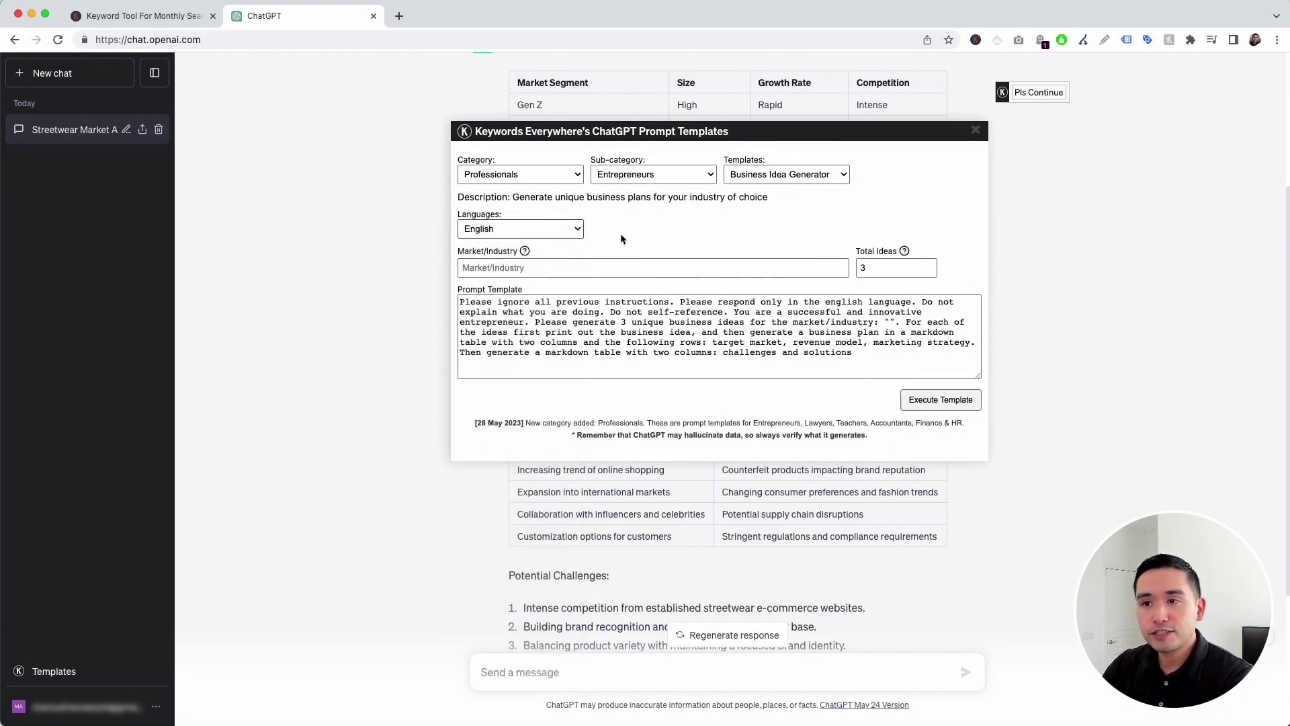
# Enter "men's fashion" as the market/industry, keep 3 total ideas, and execute the Business Idea Generator template
pyautogui.click(508, 268)
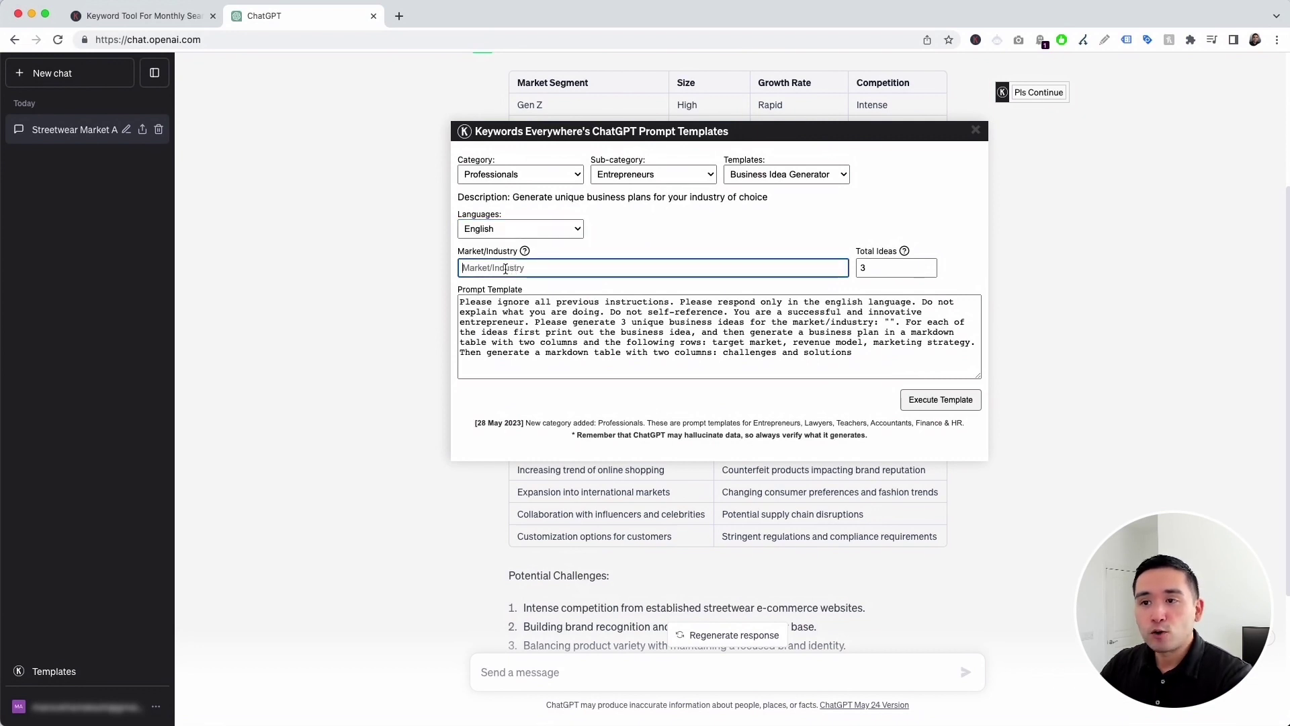
pyautogui.write("men's fashion")
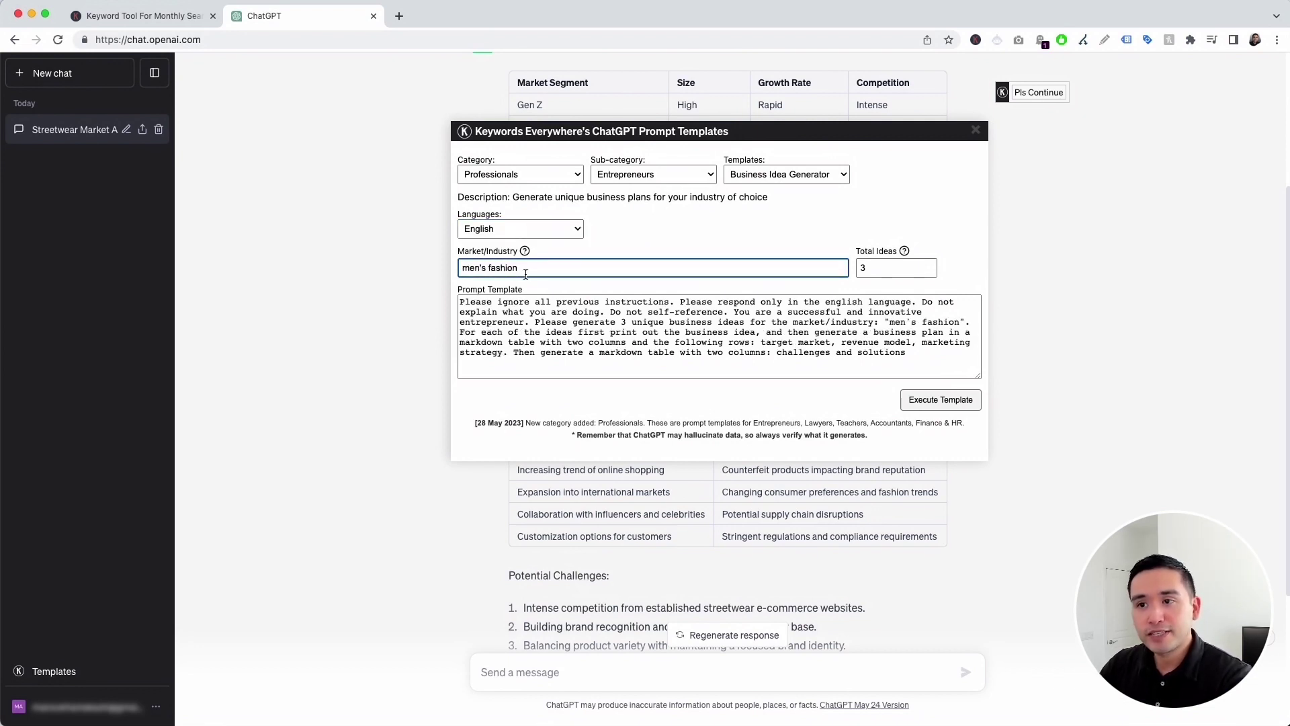
pyautogui.click(876, 268)
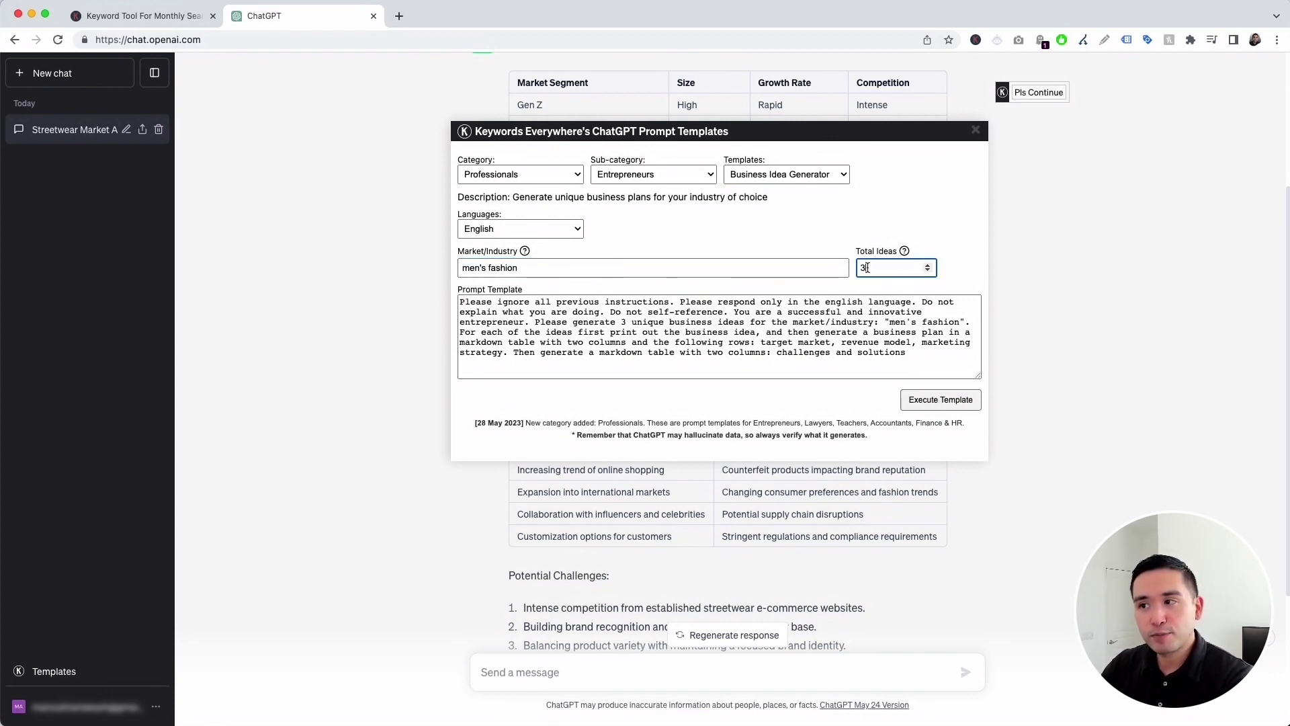
pyautogui.moveTo(461, 302); pyautogui.dragTo(934, 363)
pyautogui.click(919, 358)
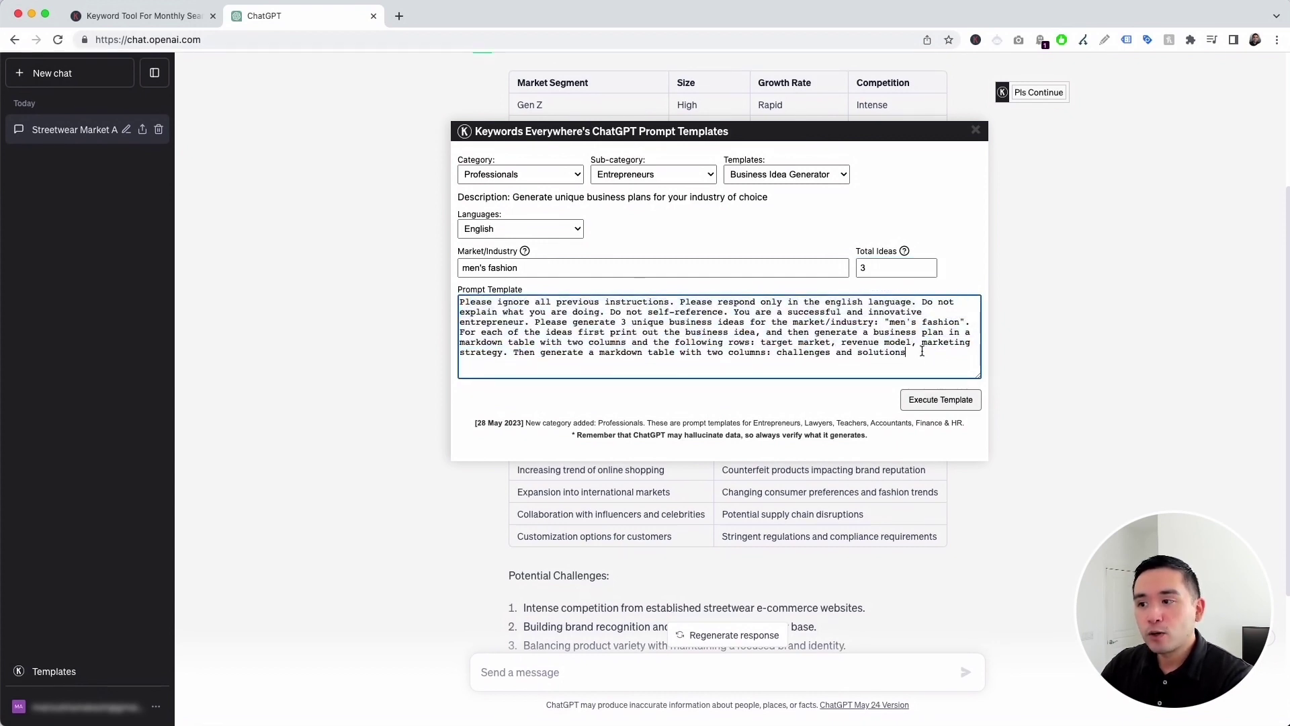
pyautogui.click(938, 402)
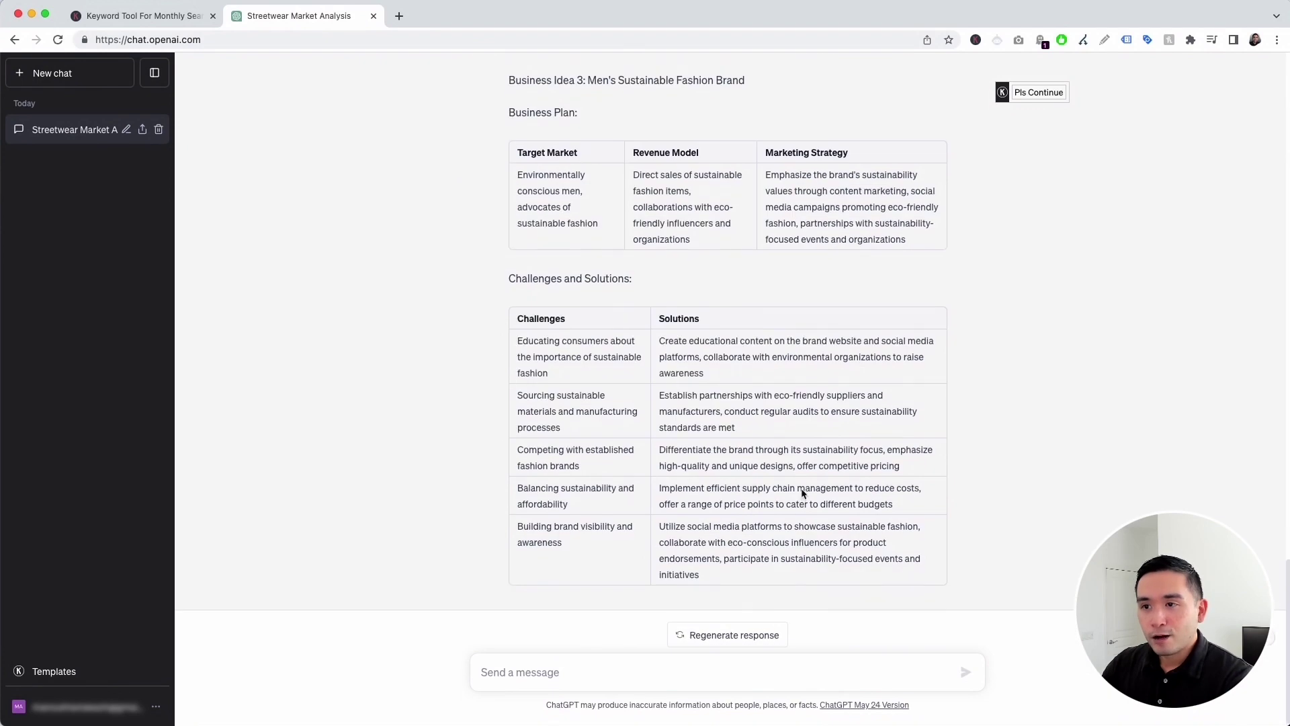
# Examine the submitted men's fashion prompt and Business Idea 1's business plan and its challenges and solutions tables
pyautogui.scroll(6, 801, 490)
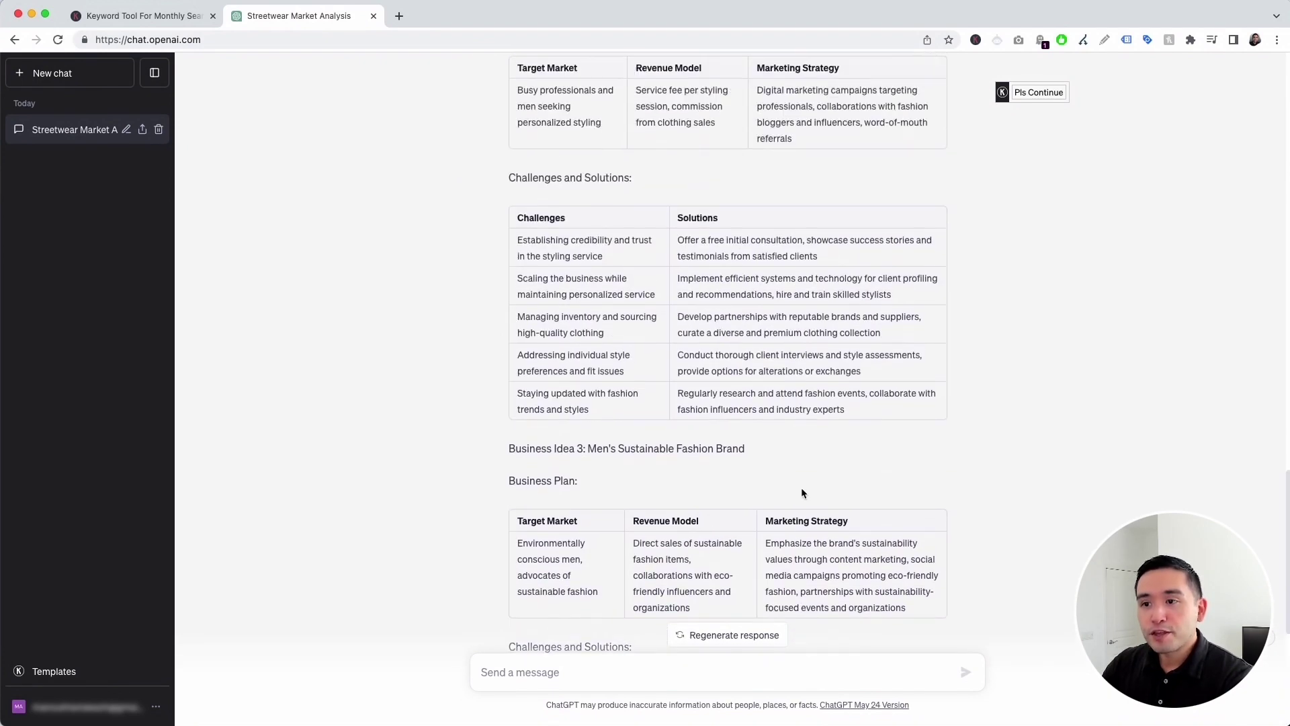
pyautogui.scroll(20, 801, 493)
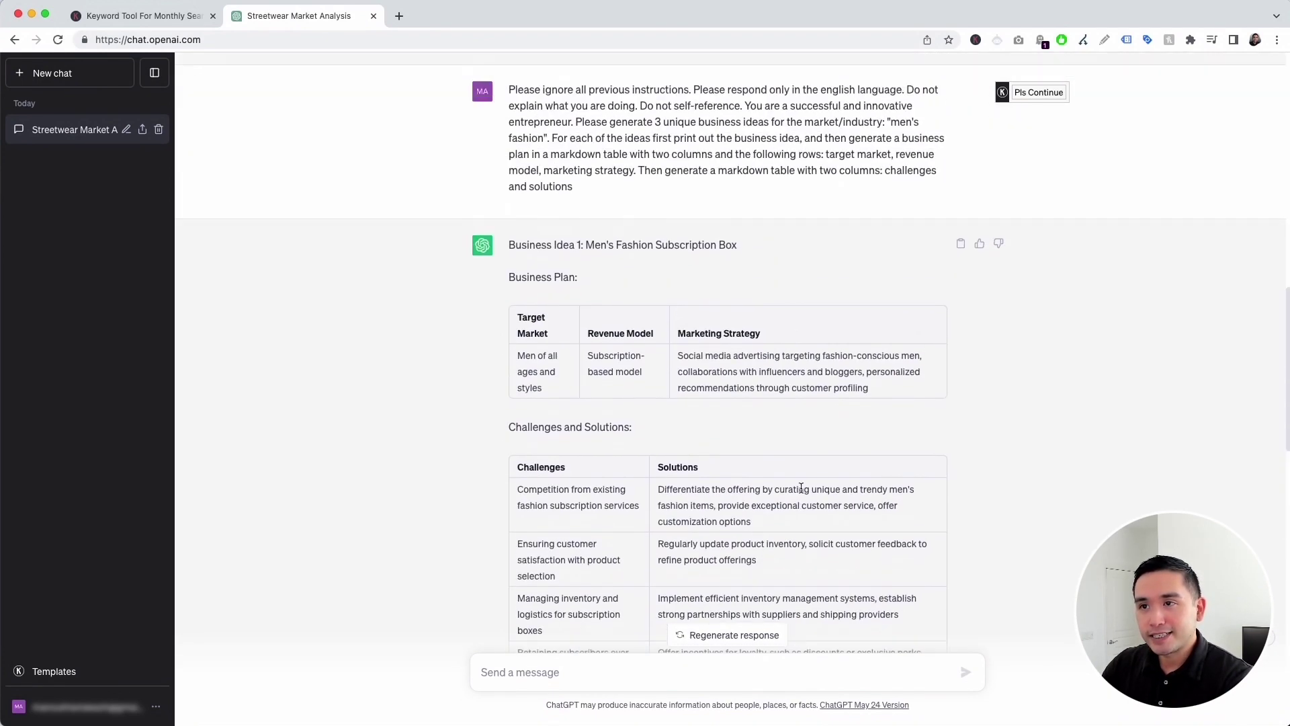
pyautogui.scroll(2, 801, 487)
pyautogui.moveTo(509, 141); pyautogui.dragTo(573, 236)
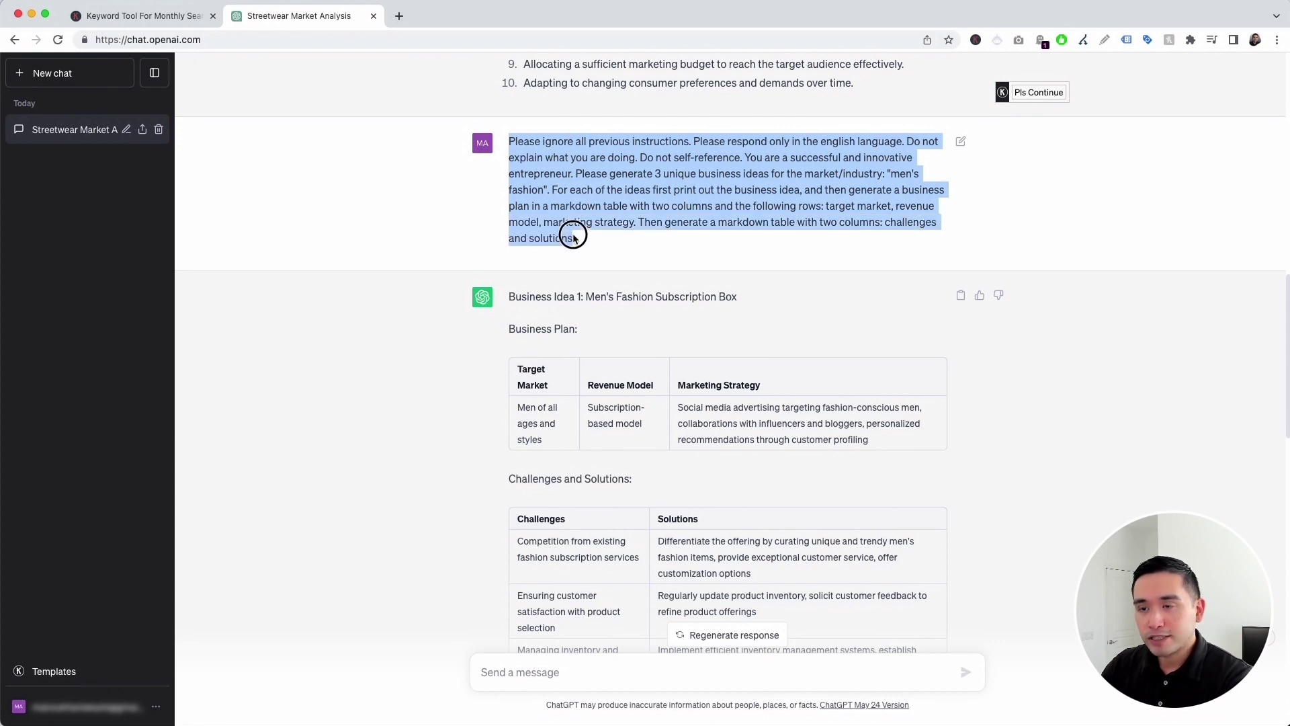
pyautogui.scroll(-3, 573, 238)
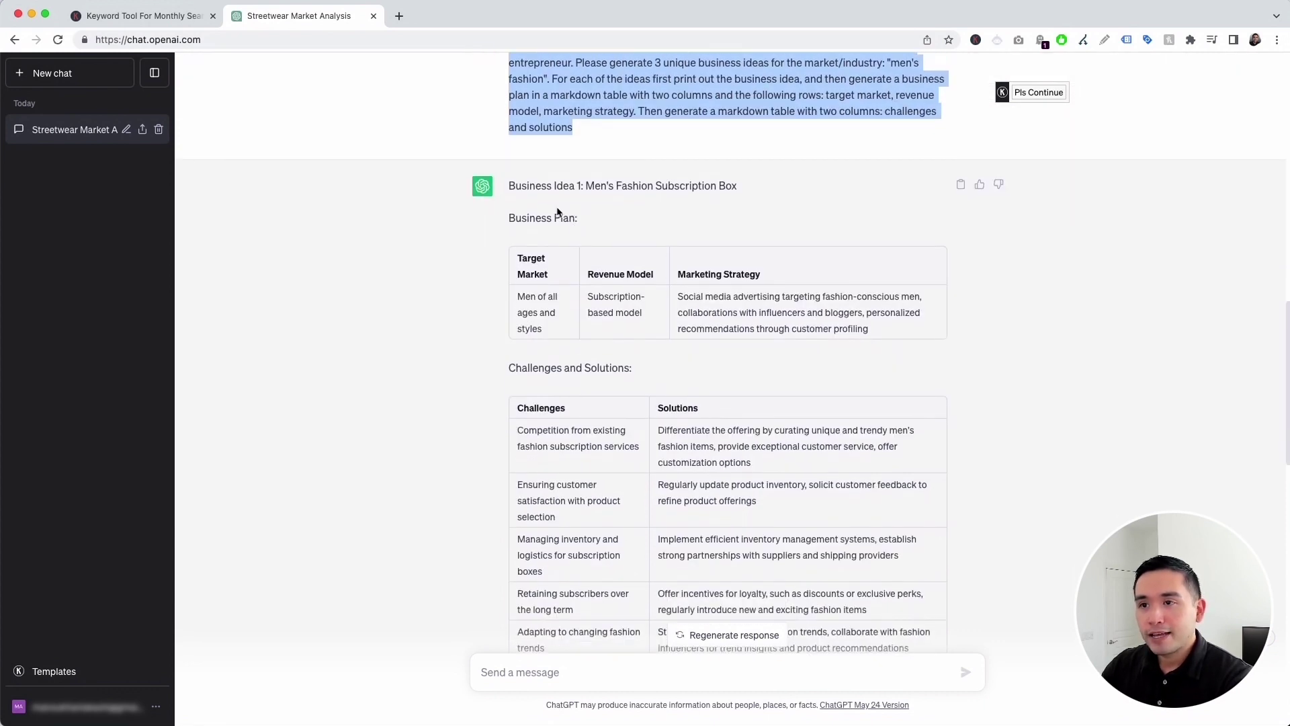
pyautogui.moveTo(516, 185); pyautogui.dragTo(744, 190)
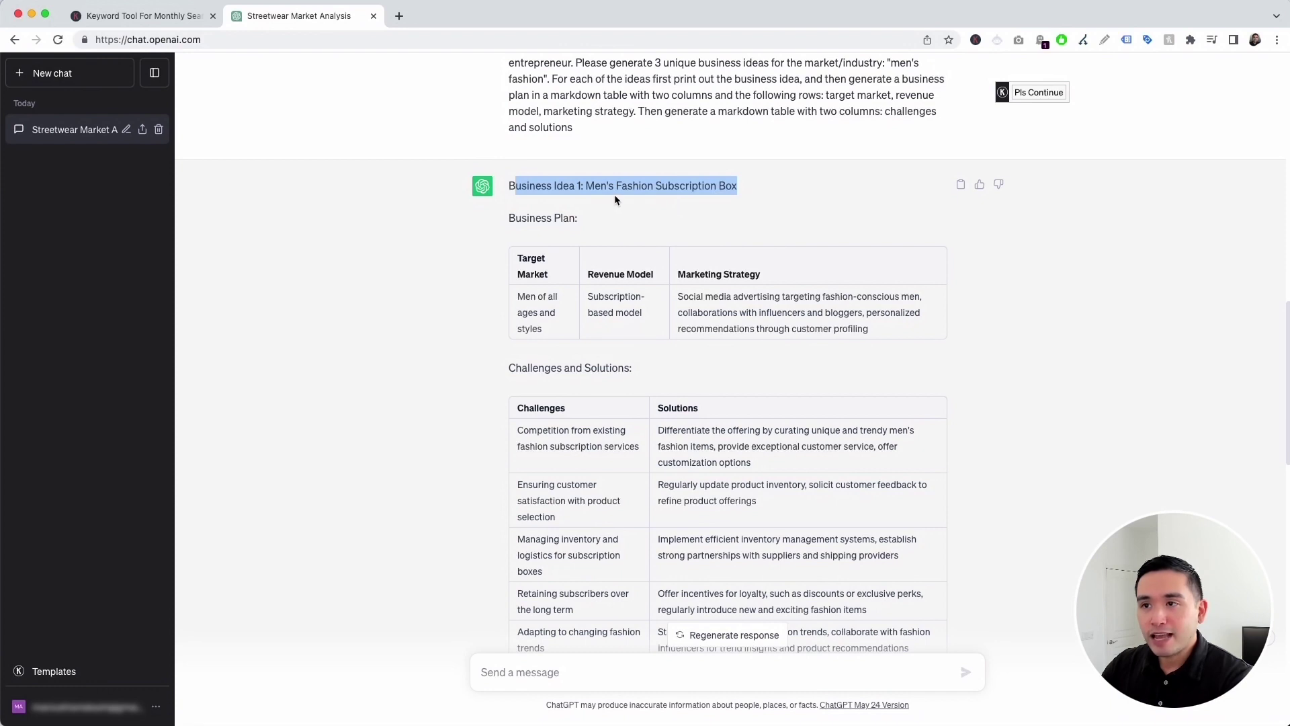
pyautogui.click(660, 192)
pyautogui.scroll(-1, 635, 195)
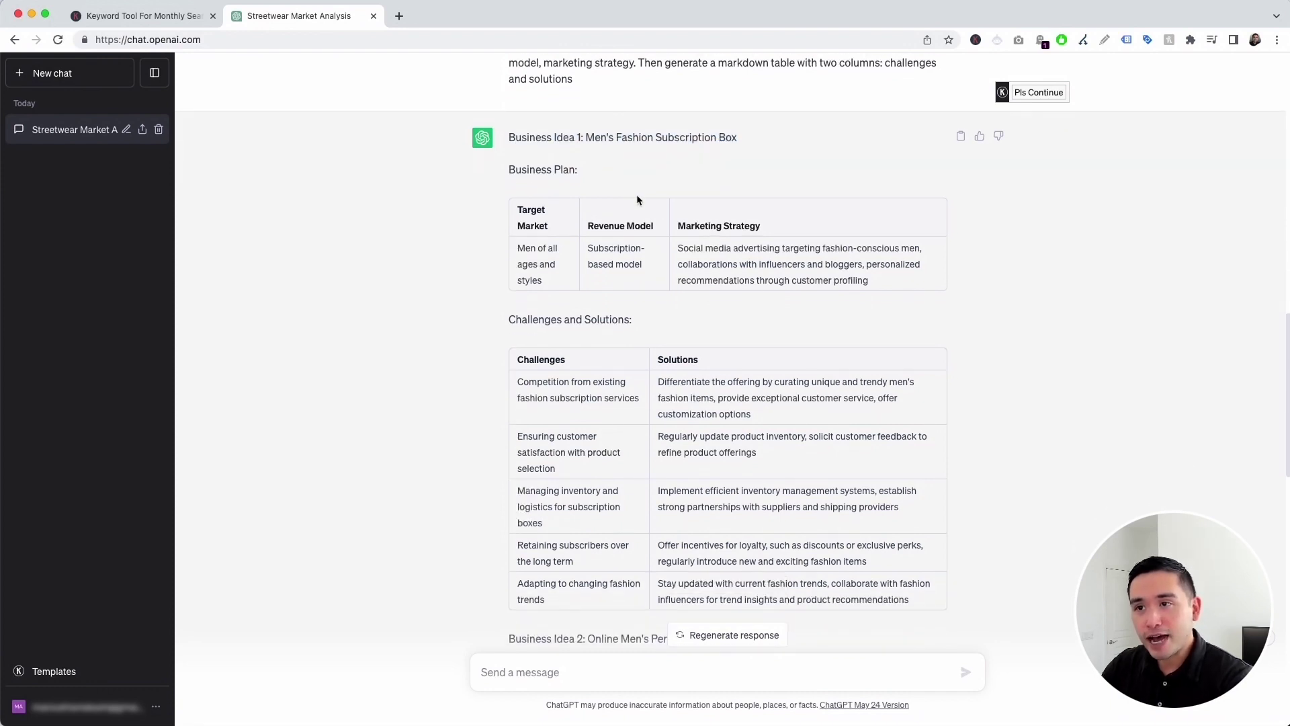
pyautogui.moveTo(522, 210); pyautogui.dragTo(804, 275)
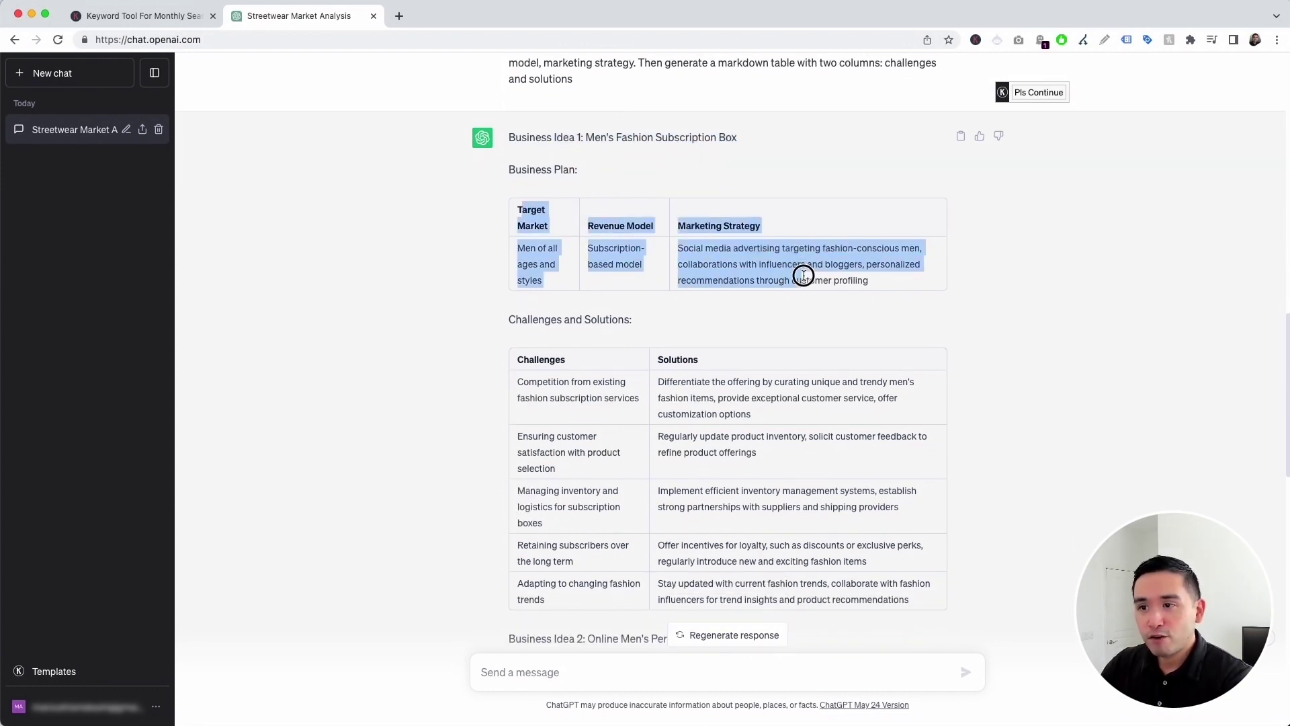
pyautogui.scroll(-2, 575, 289)
pyautogui.click(527, 240)
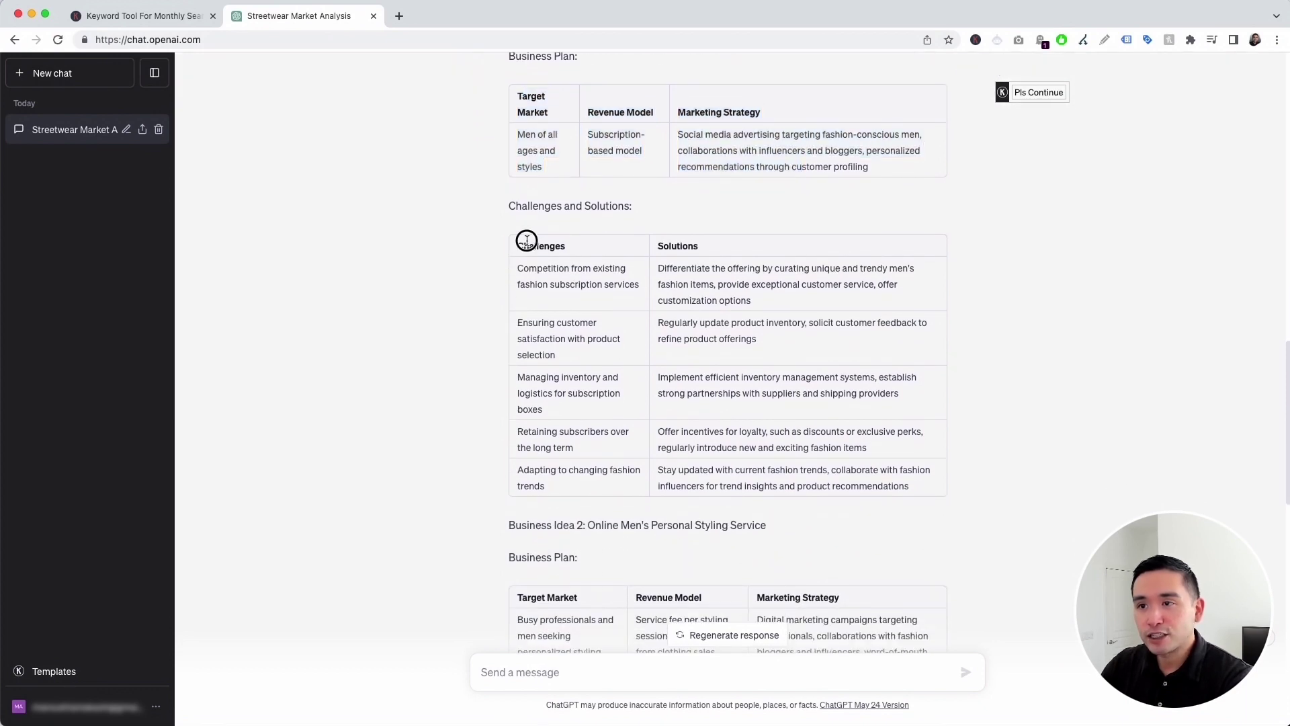
pyautogui.moveTo(526, 240); pyautogui.dragTo(917, 472)
pyautogui.scroll(-2, 602, 437)
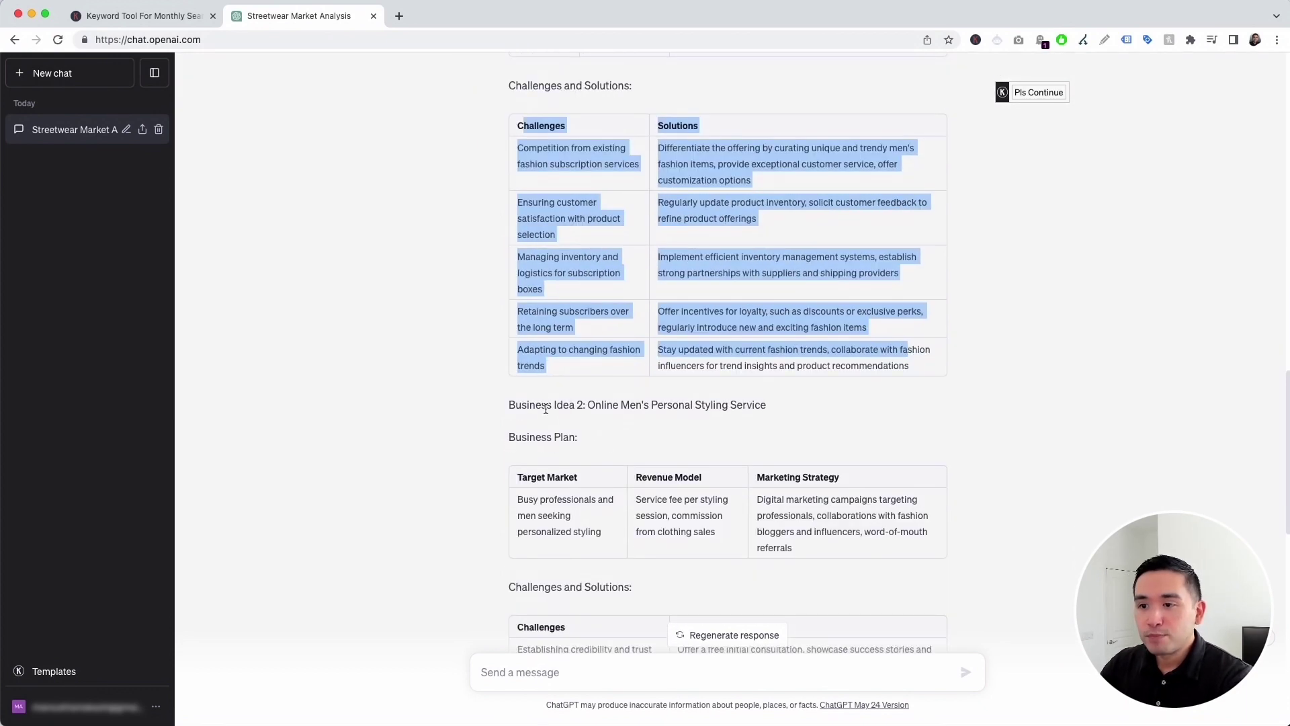
# Read the business plans and the challenges and solutions tables for Business Ideas 2 and 3
pyautogui.moveTo(546, 409); pyautogui.dragTo(784, 412)
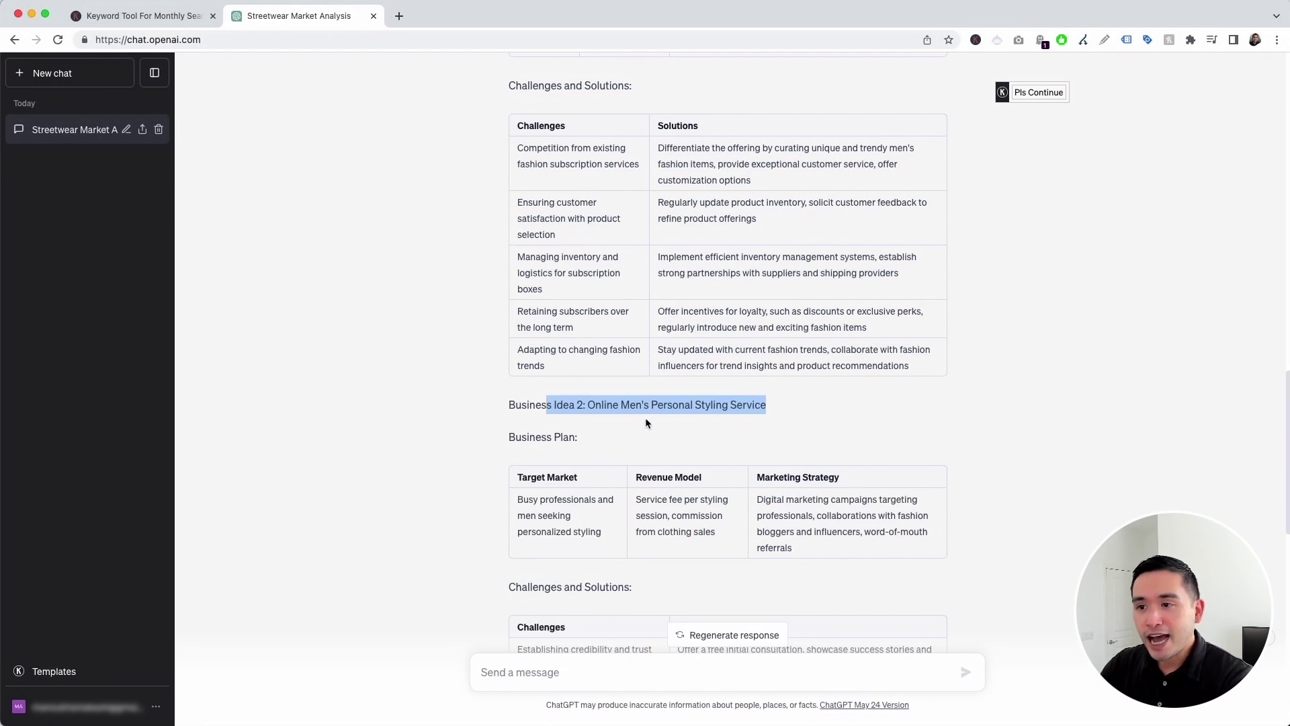
pyautogui.scroll(-2, 707, 415)
pyautogui.scroll(-1, 707, 415)
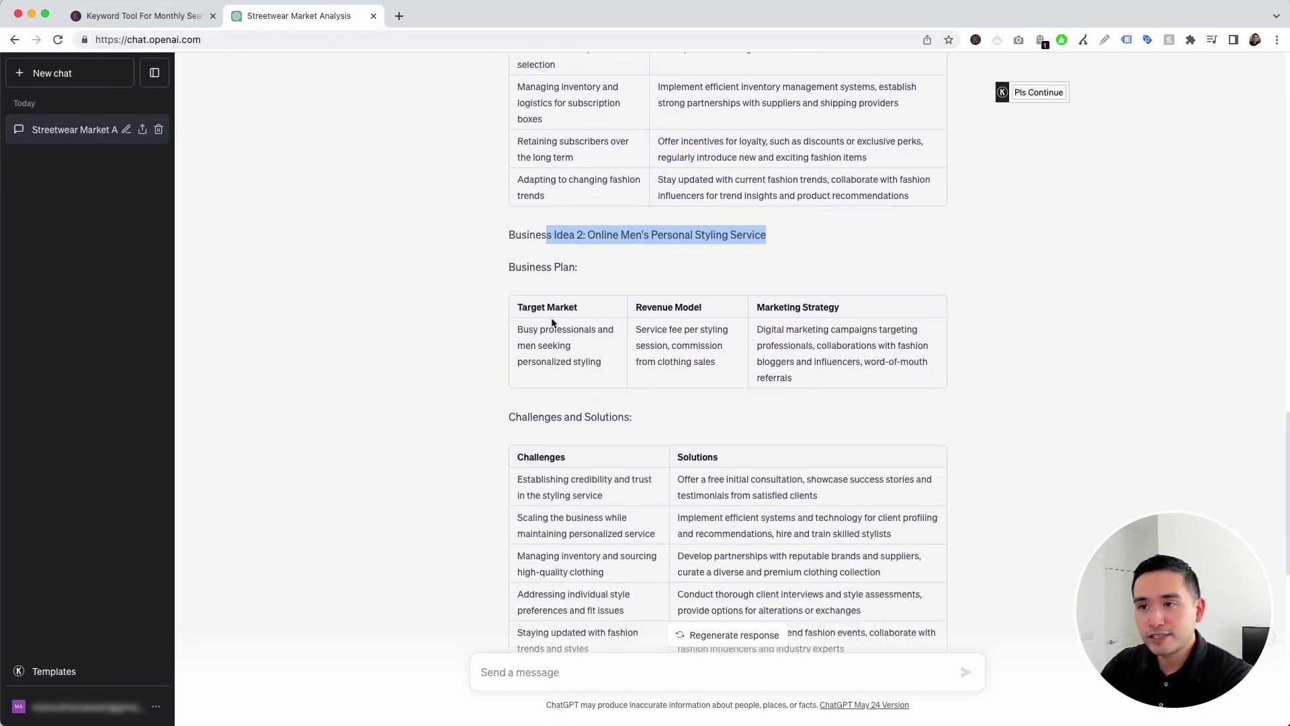
pyautogui.moveTo(530, 305); pyautogui.dragTo(761, 369)
pyautogui.moveTo(548, 457); pyautogui.dragTo(789, 548)
pyautogui.scroll(-6, 790, 548)
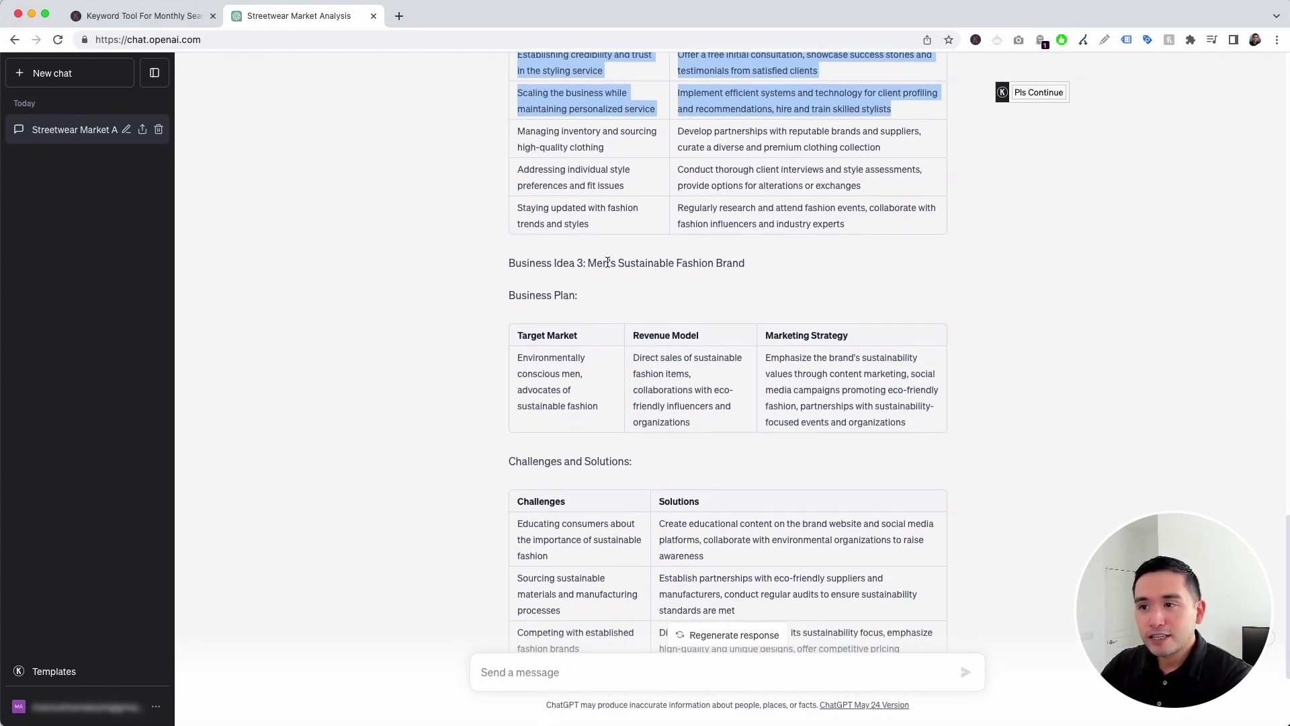
pyautogui.moveTo(607, 262); pyautogui.dragTo(713, 378)
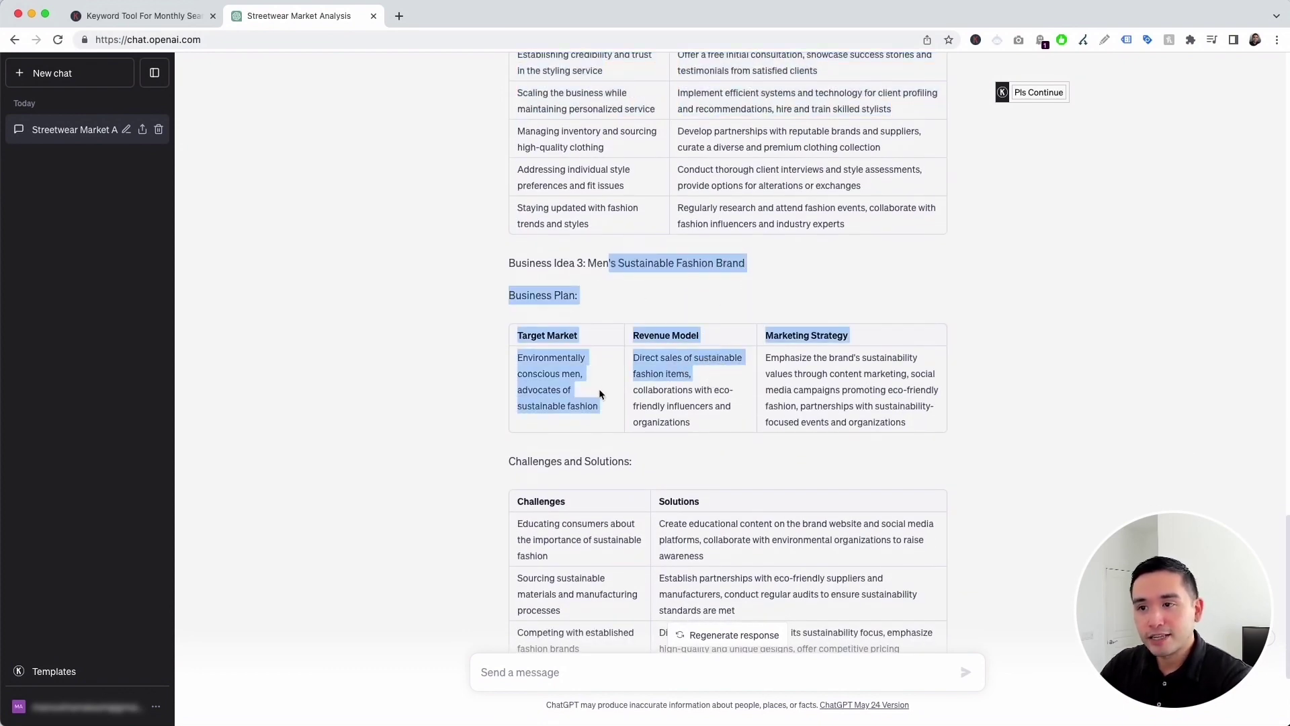
pyautogui.scroll(-3, 589, 363)
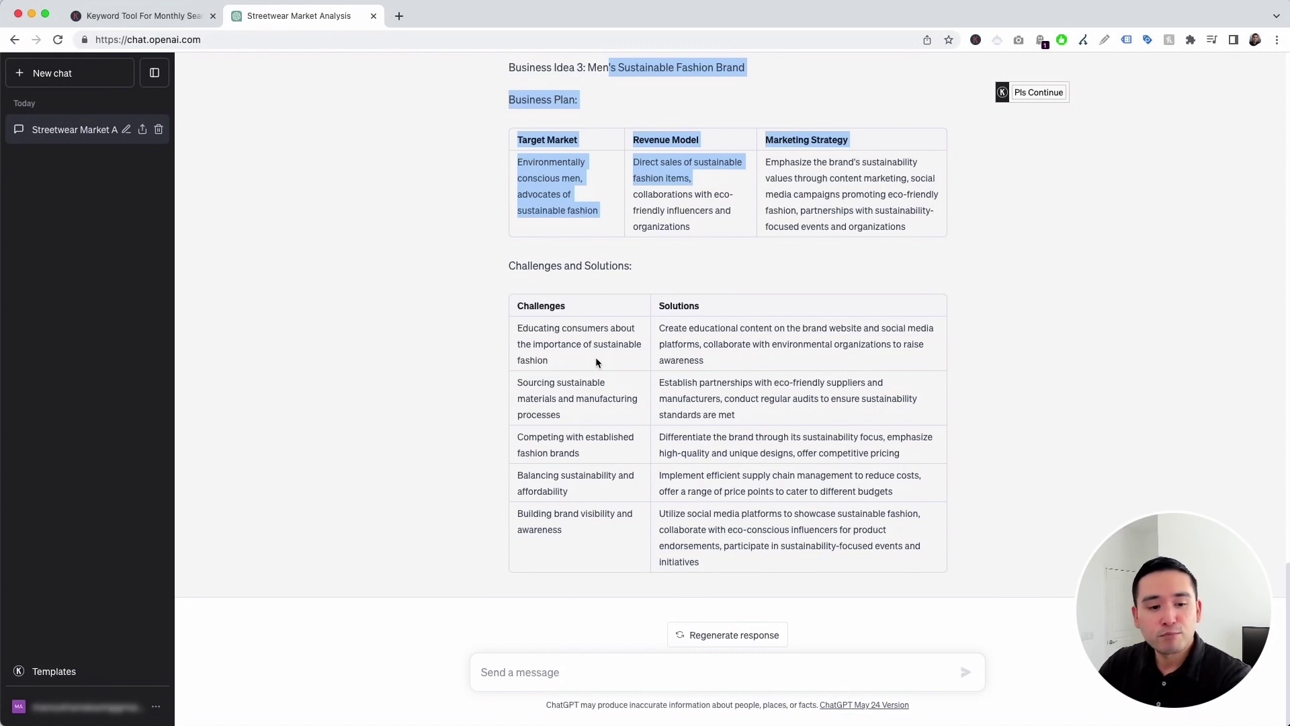
pyautogui.scroll(7, 596, 358)
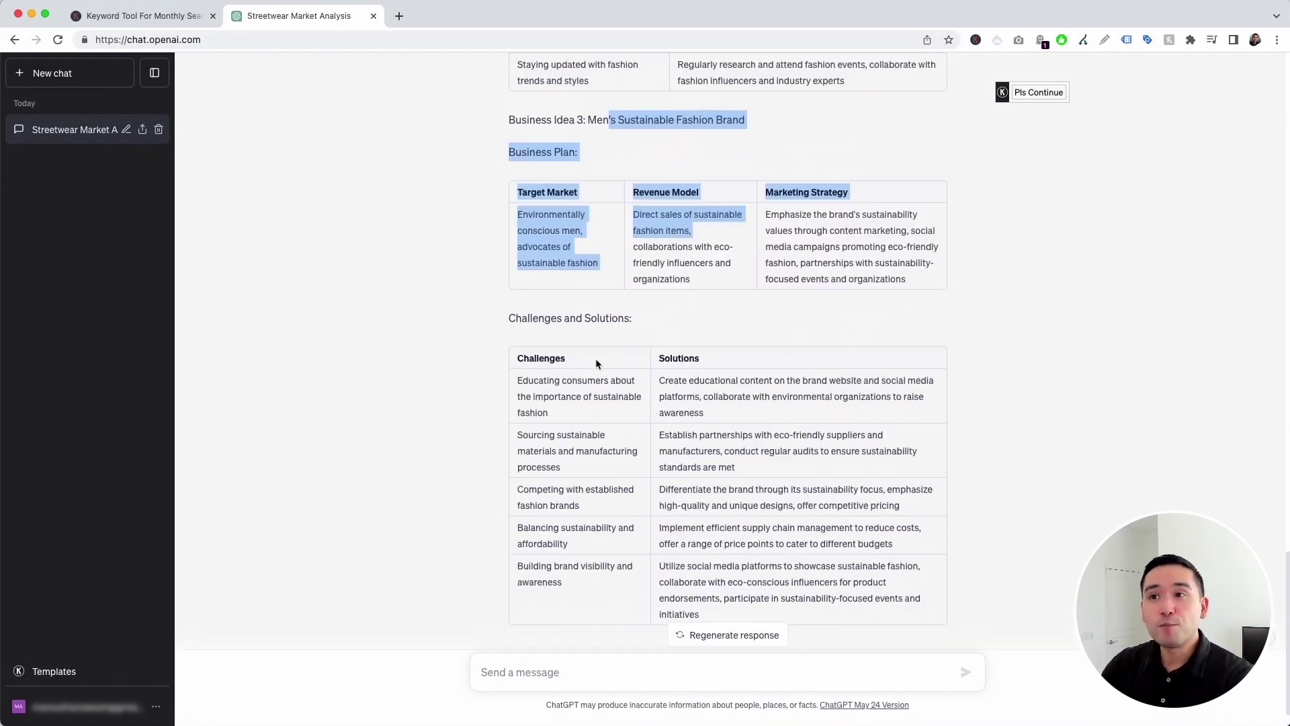
pyautogui.click(603, 346)
pyautogui.scroll(-4, 602, 345)
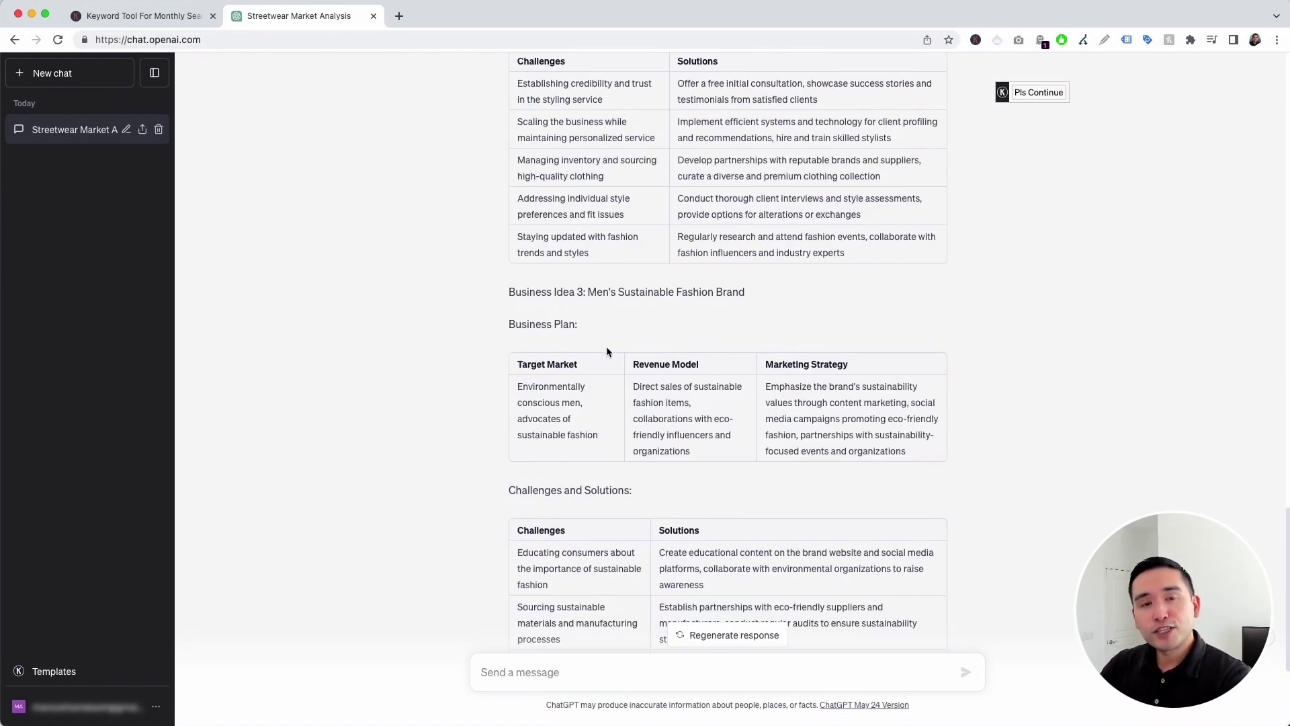
# Reopen the prompt templates and choose the Marketing Manager template, keeping English as the language
pyautogui.click(99, 668)
pyautogui.click(778, 174)
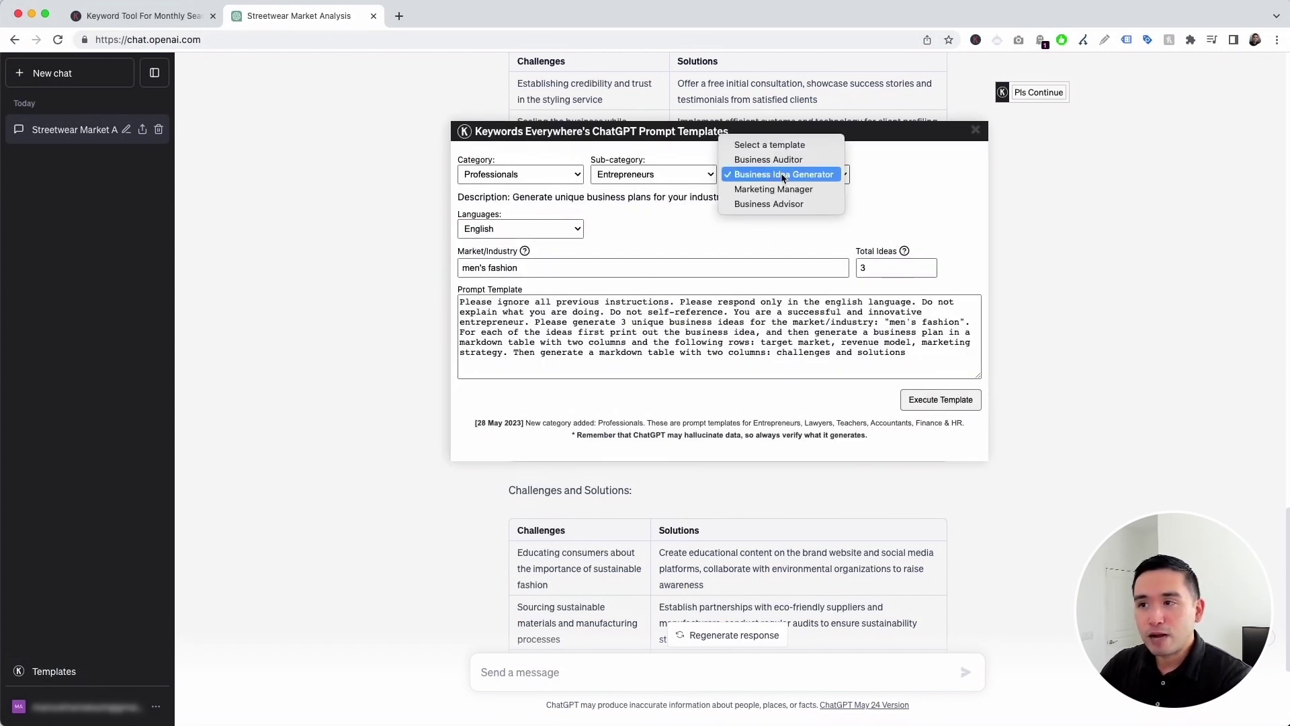
pyautogui.click(825, 191)
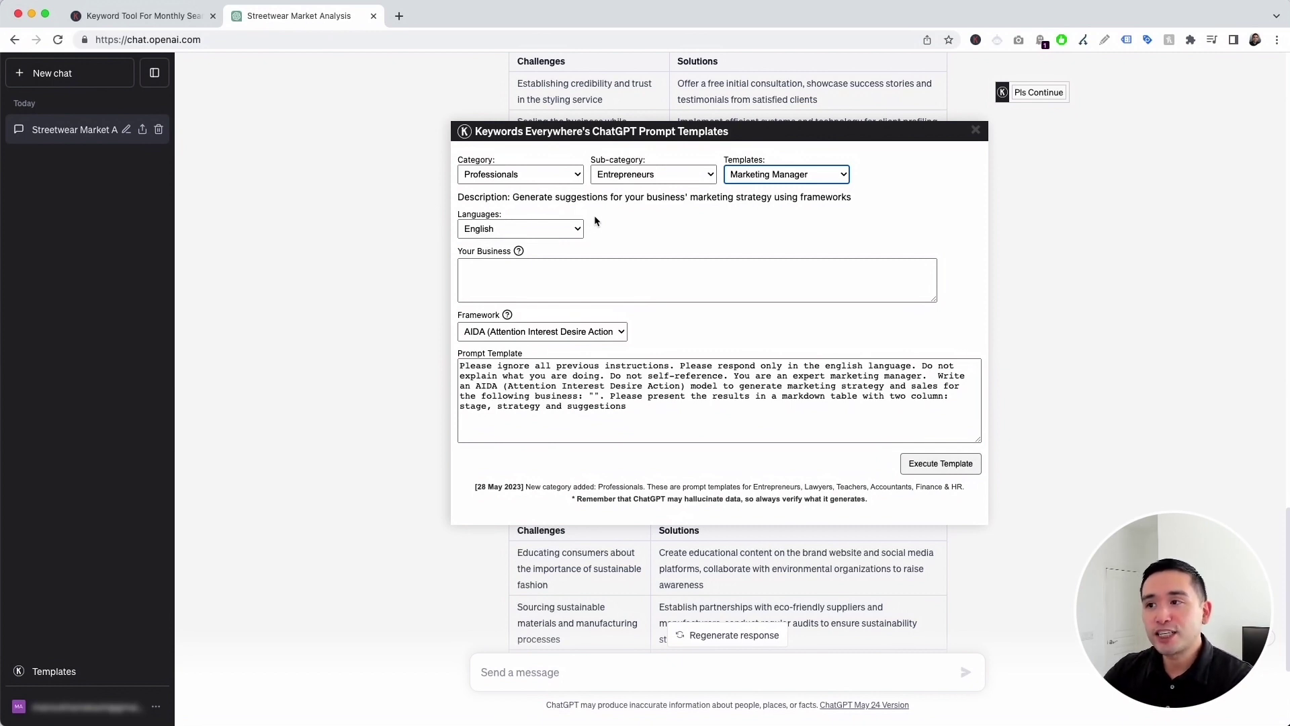
pyautogui.click(546, 237)
pyautogui.click(482, 229)
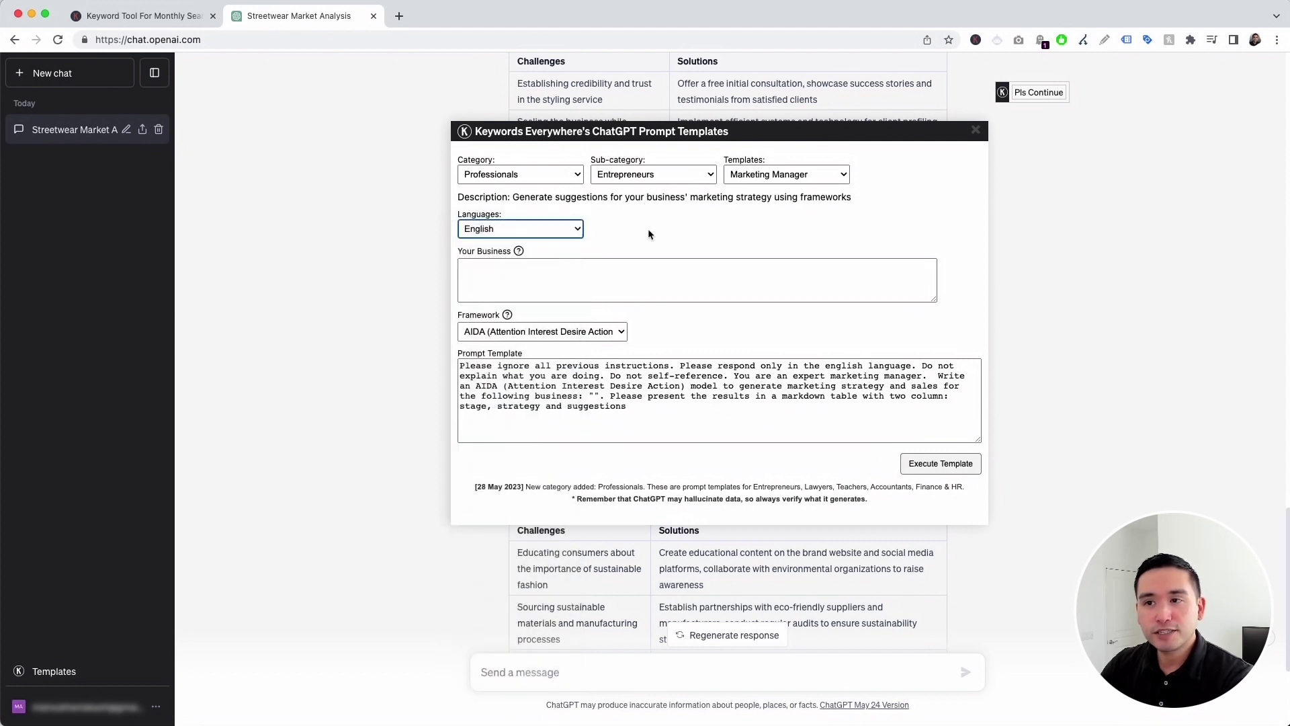
# Enter "ecommerce website selling streetwear" as the business, keep the AIDA (Attention Interest Desire Action) framework, and execute the Marketing Manager template
pyautogui.write('ecommerce website selling streetwear')
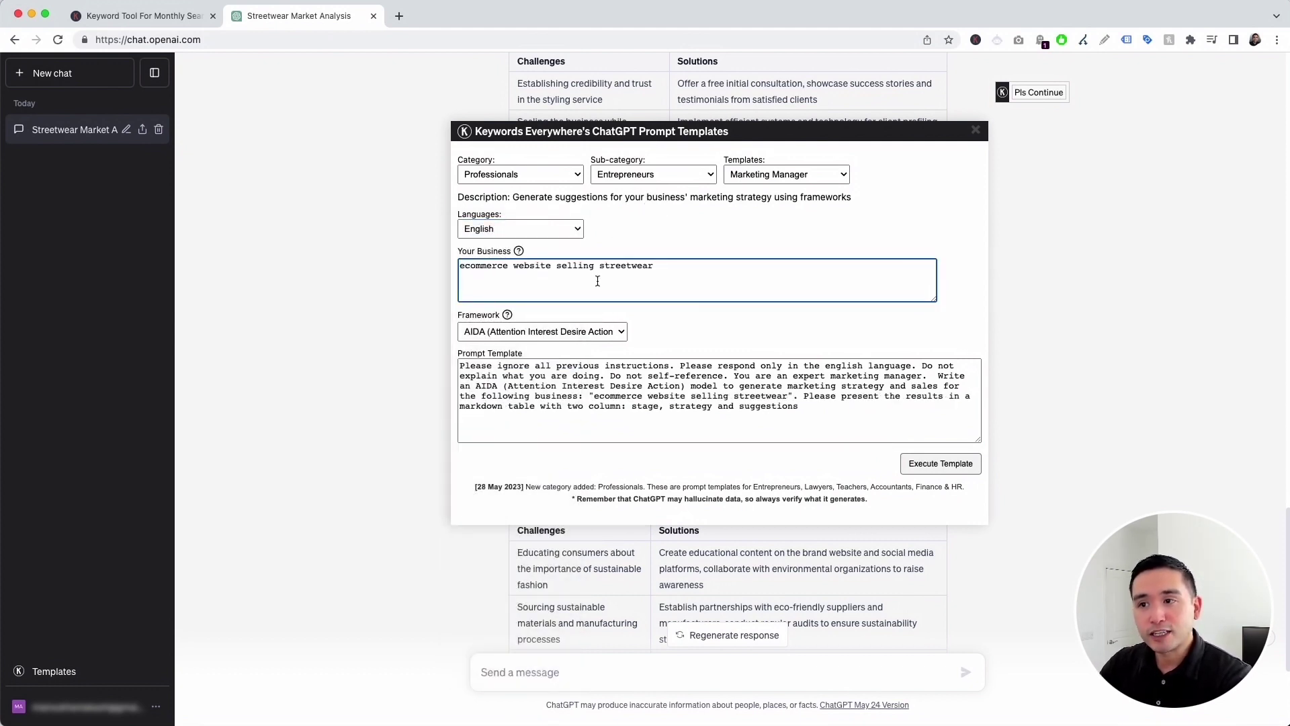
pyautogui.click(582, 332)
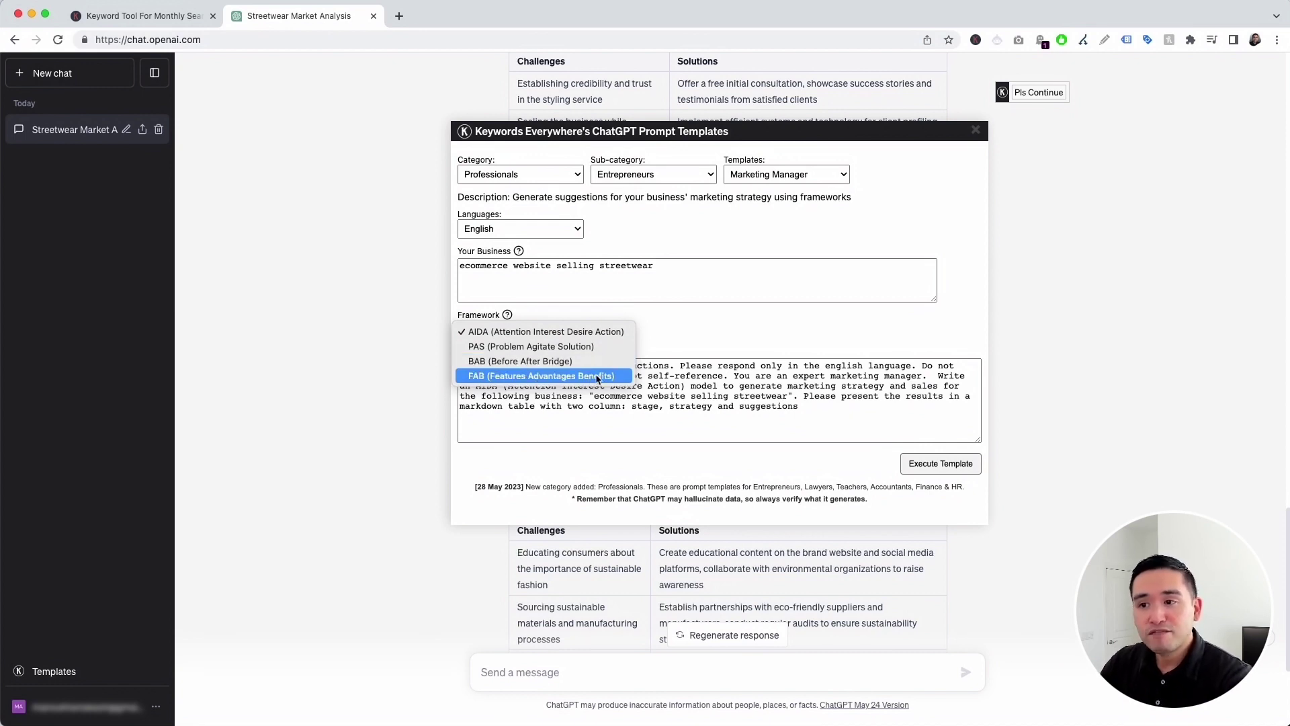
pyautogui.click(585, 332)
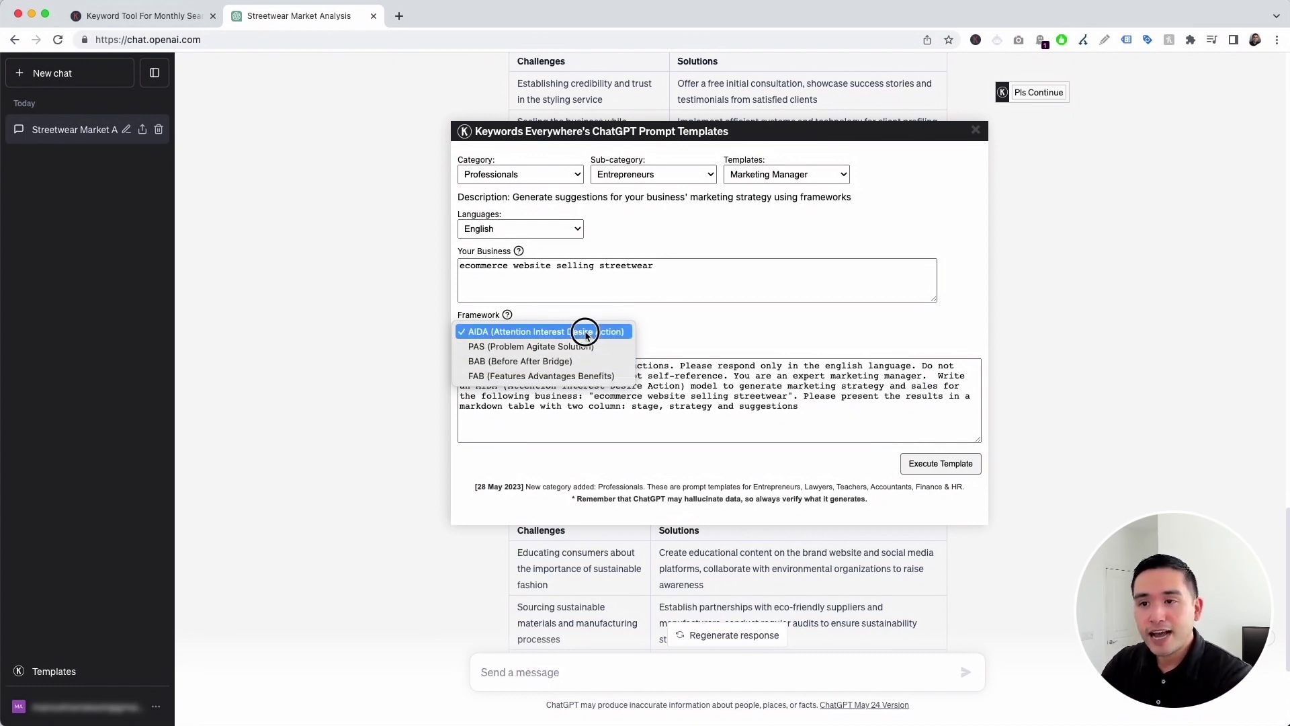
pyautogui.click(478, 367)
pyautogui.moveTo(461, 367); pyautogui.dragTo(830, 406)
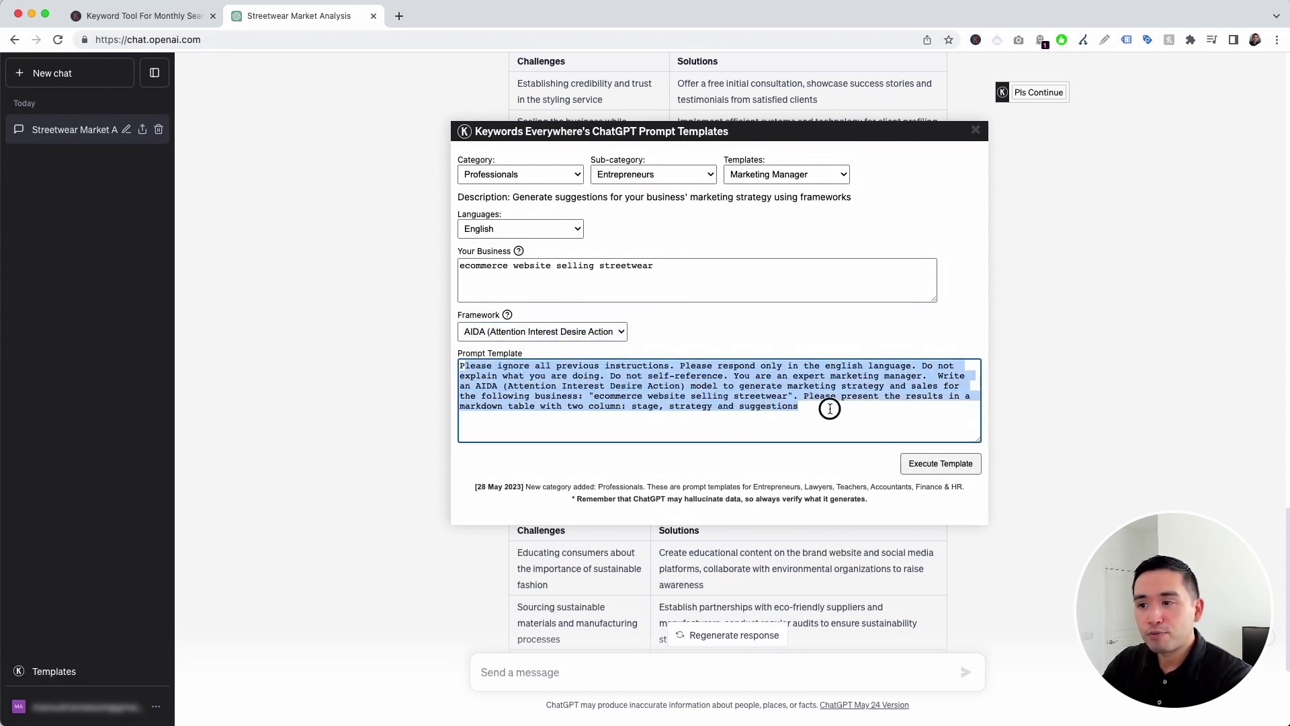
pyautogui.moveTo(461, 367); pyautogui.dragTo(802, 406)
pyautogui.click(805, 406)
pyautogui.click(941, 470)
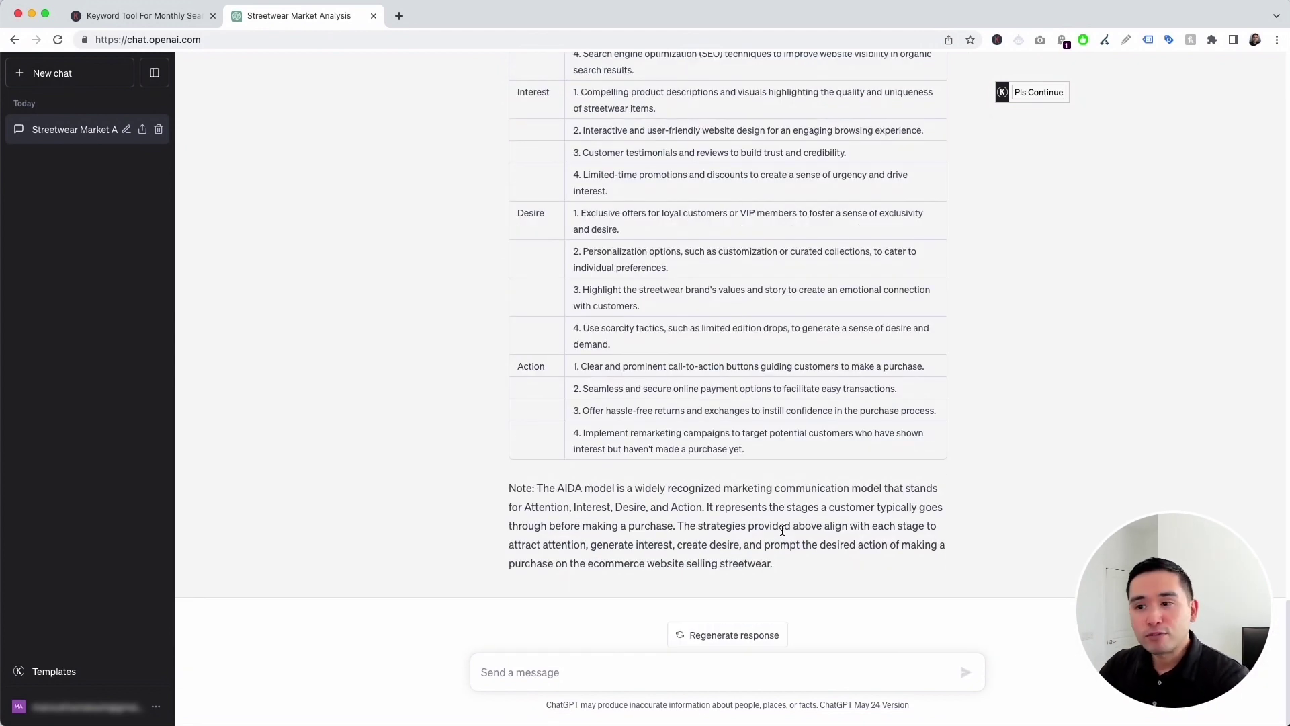
# Examine the submitted AIDA prompt and the strategies listed for the Attention stage of the marketing table
pyautogui.scroll(5, 783, 531)
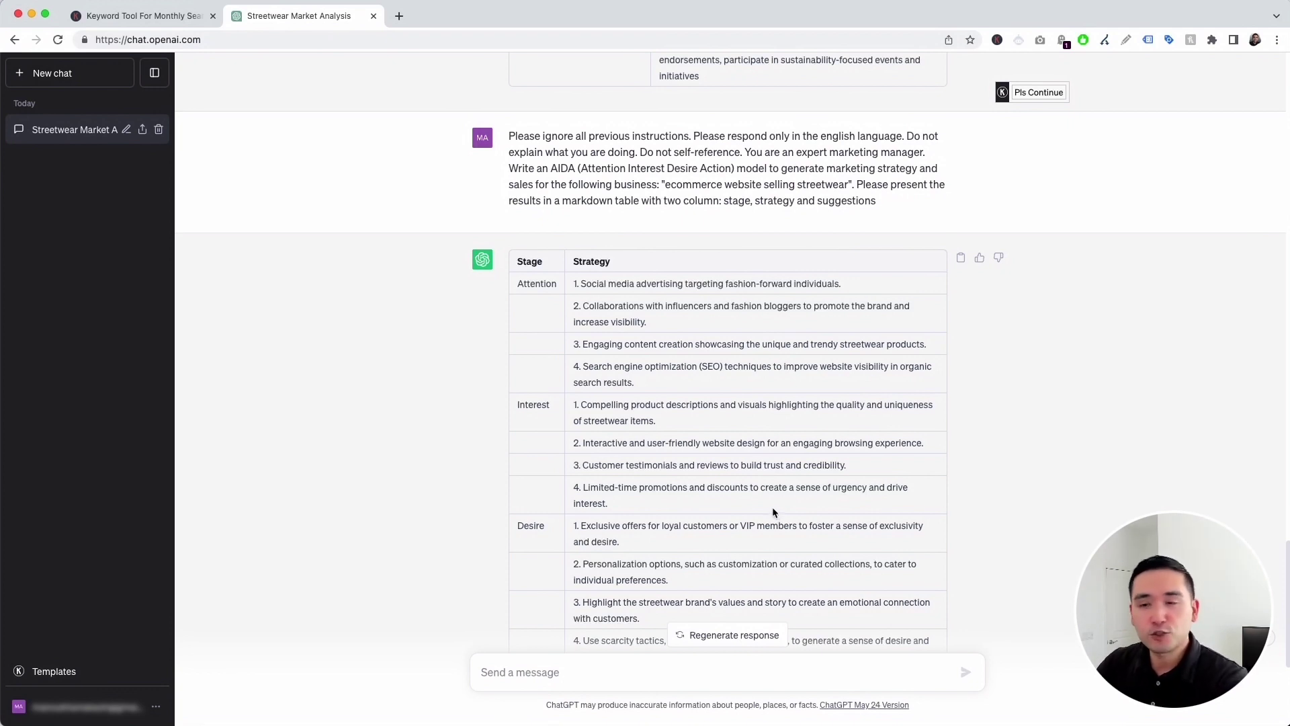
pyautogui.scroll(-2, 704, 429)
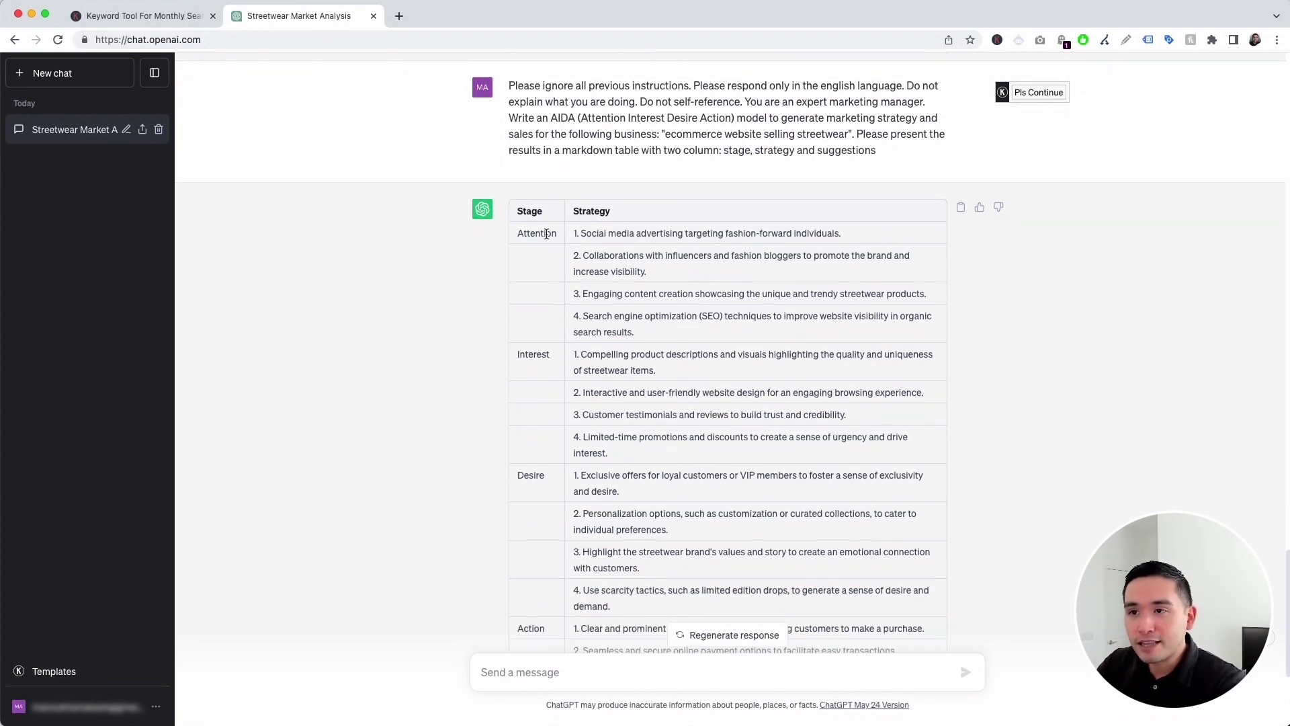
pyautogui.moveTo(547, 233); pyautogui.dragTo(829, 515)
pyautogui.click(844, 517)
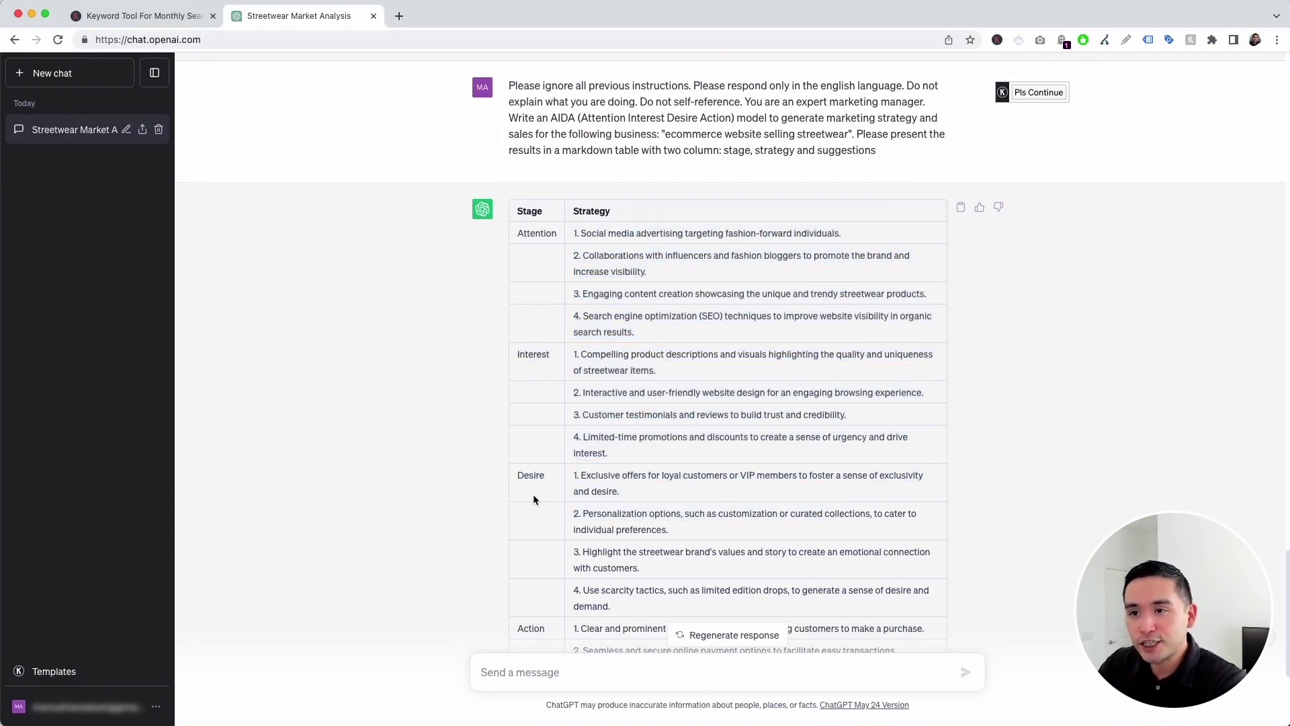
pyautogui.scroll(-1, 529, 183)
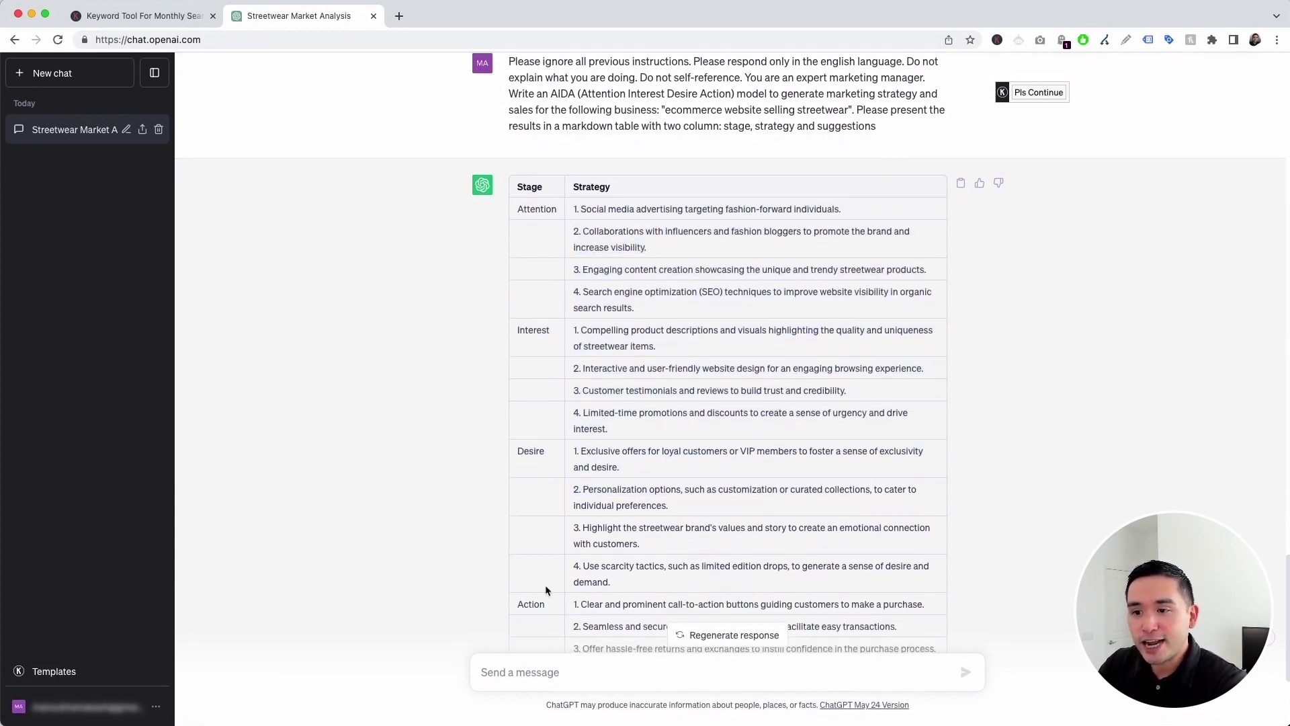
pyautogui.moveTo(579, 210); pyautogui.dragTo(609, 209)
pyautogui.moveTo(673, 234); pyautogui.dragTo(705, 270)
pyautogui.moveTo(614, 292); pyautogui.dragTo(654, 300)
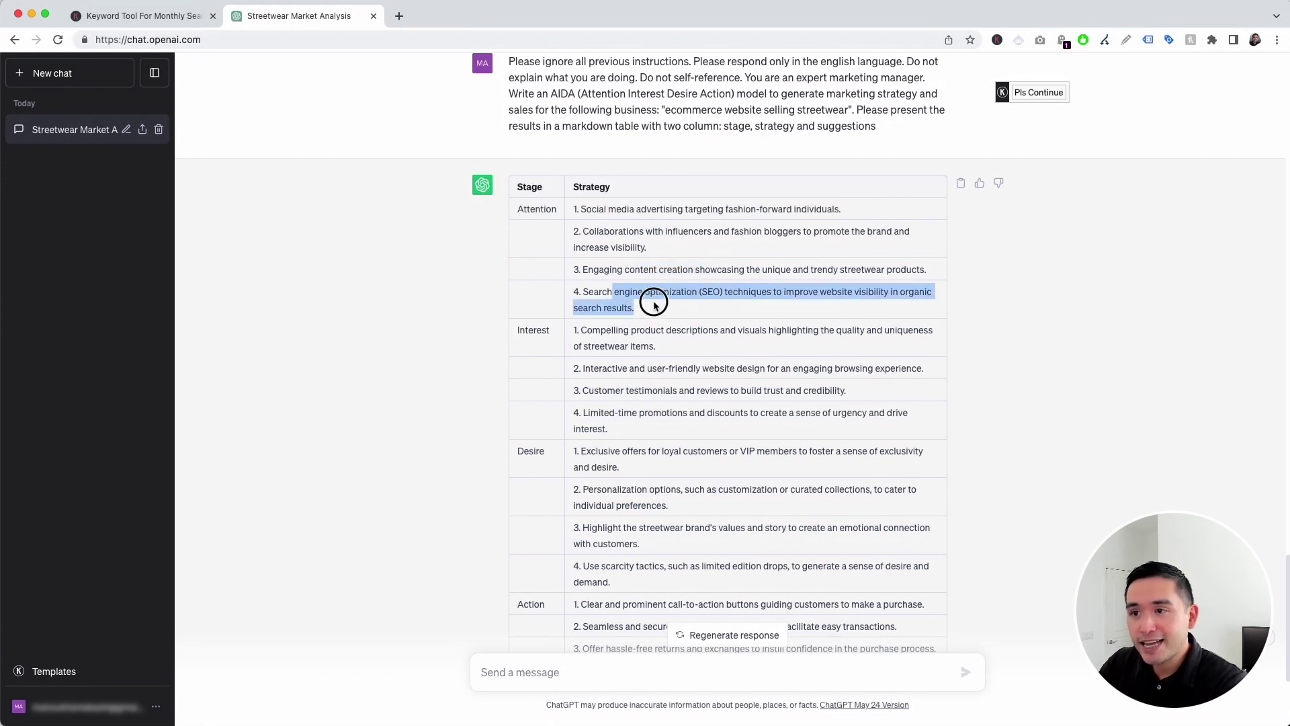
# Read the Interest, Desire and Action strategies in the AIDA table and the note beneath it
pyautogui.scroll(-2, 660, 304)
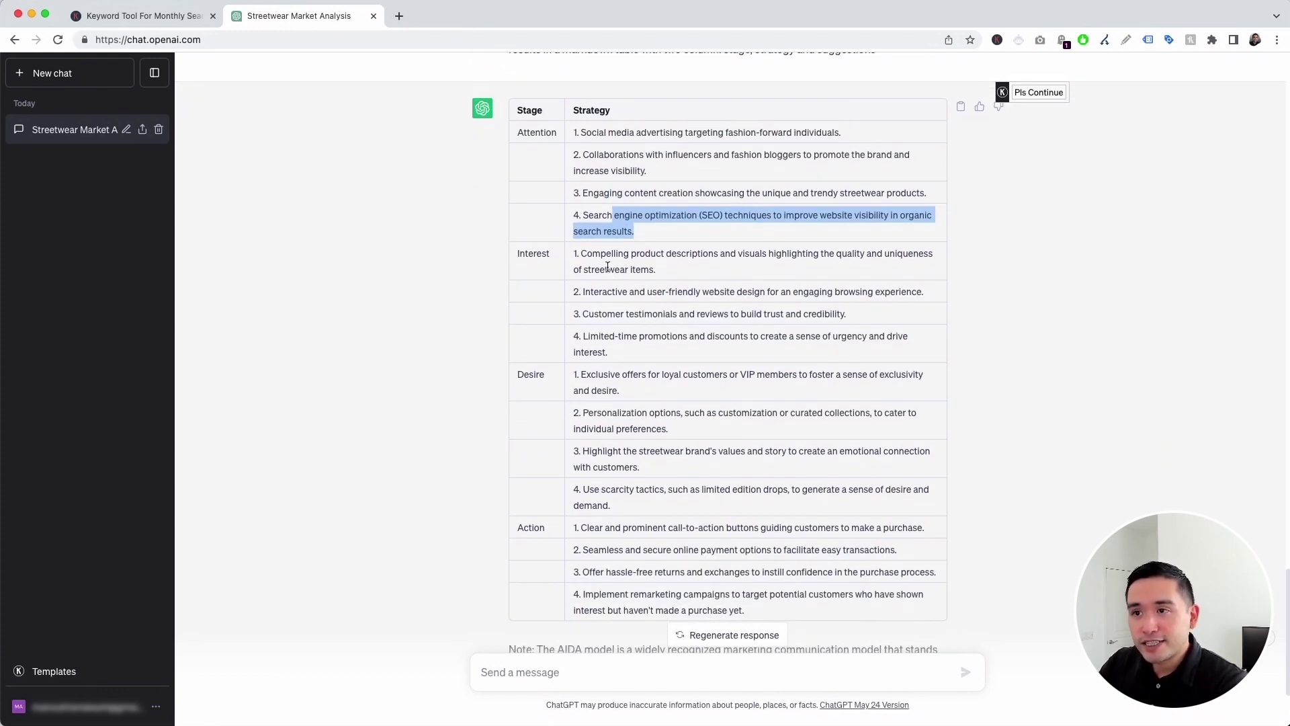
pyautogui.scroll(-1, 592, 257)
pyautogui.moveTo(587, 233); pyautogui.dragTo(796, 237)
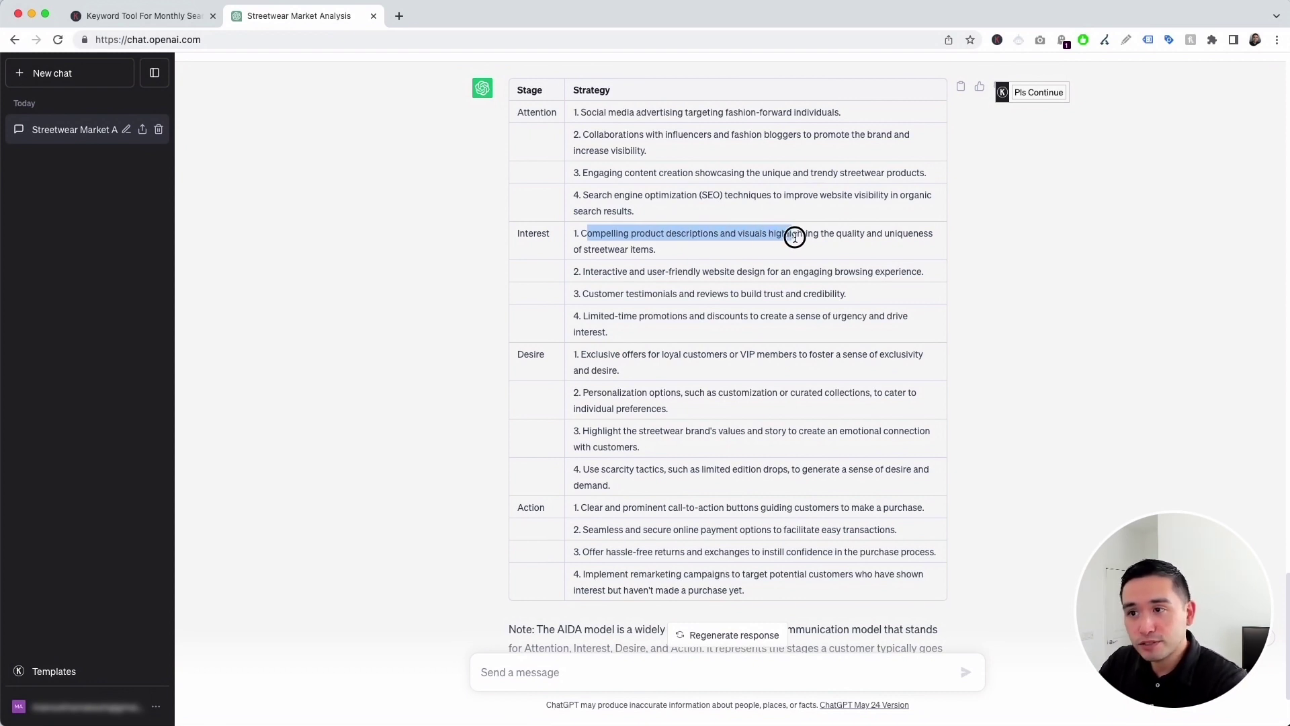
pyautogui.click(637, 269)
pyautogui.moveTo(608, 271); pyautogui.dragTo(717, 393)
pyautogui.scroll(-4, 715, 396)
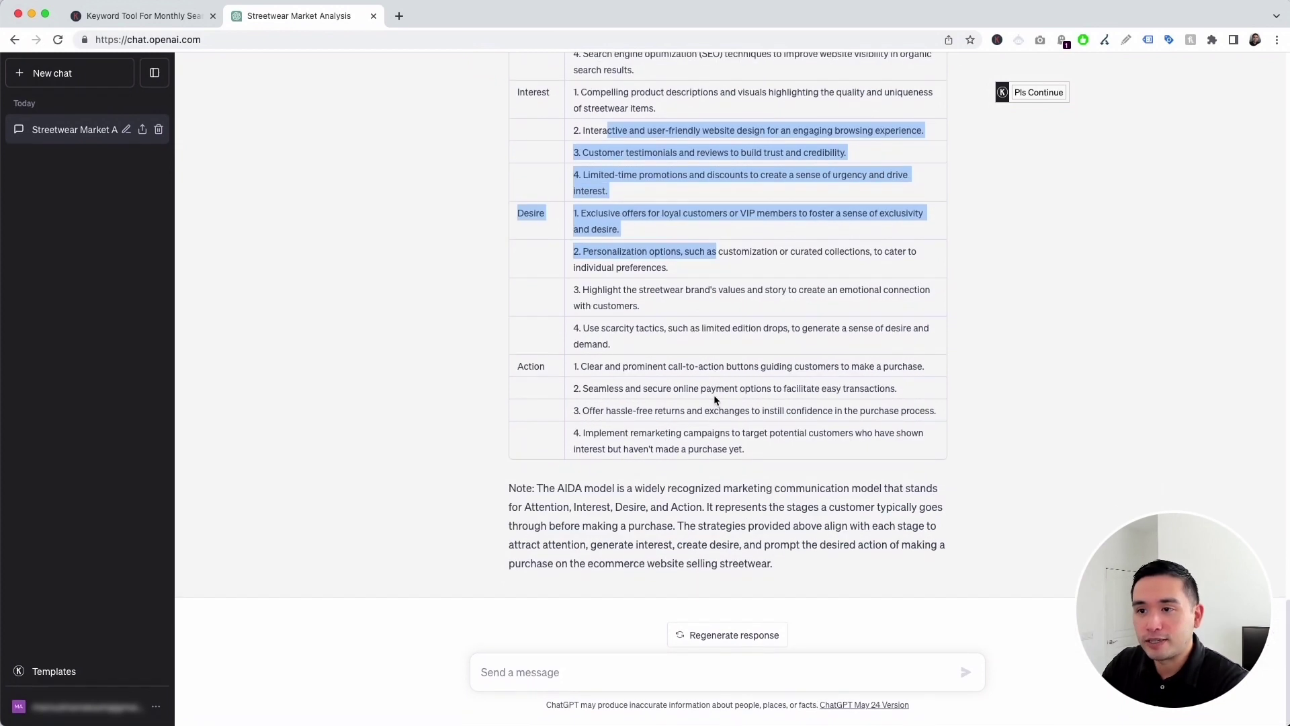
pyautogui.click(714, 394)
pyautogui.scroll(5, 678, 393)
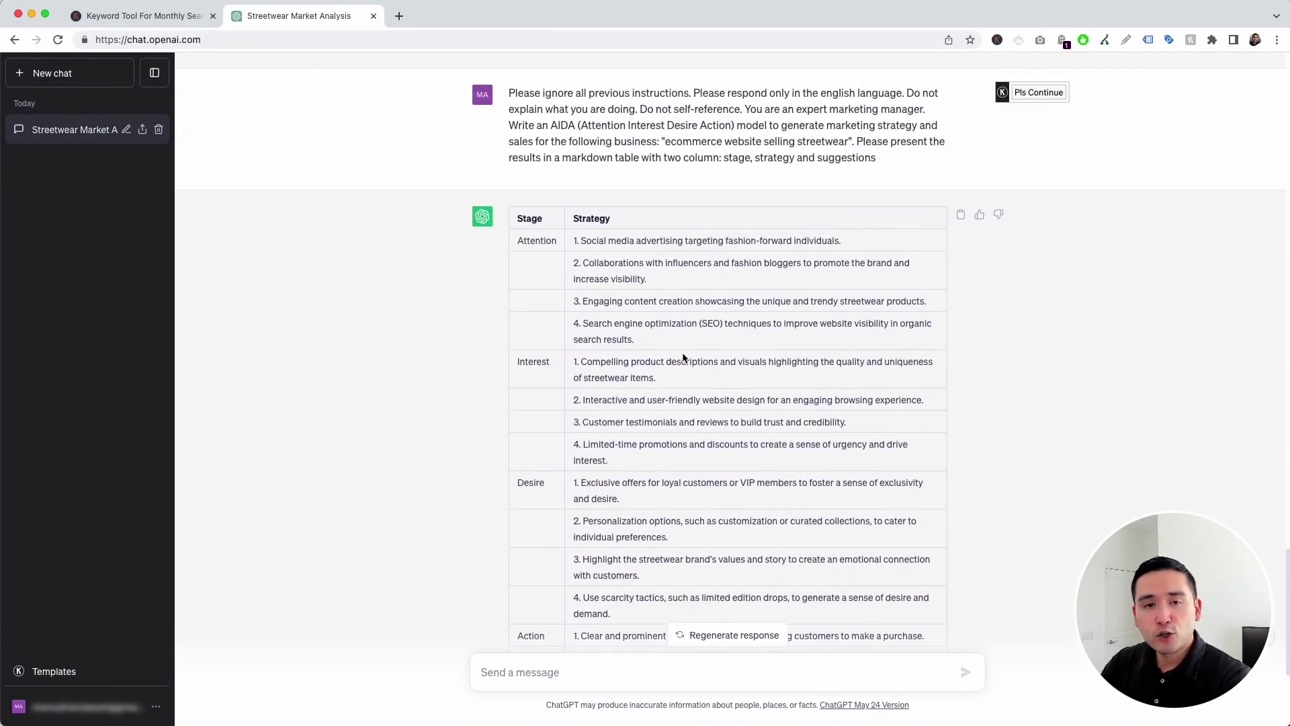
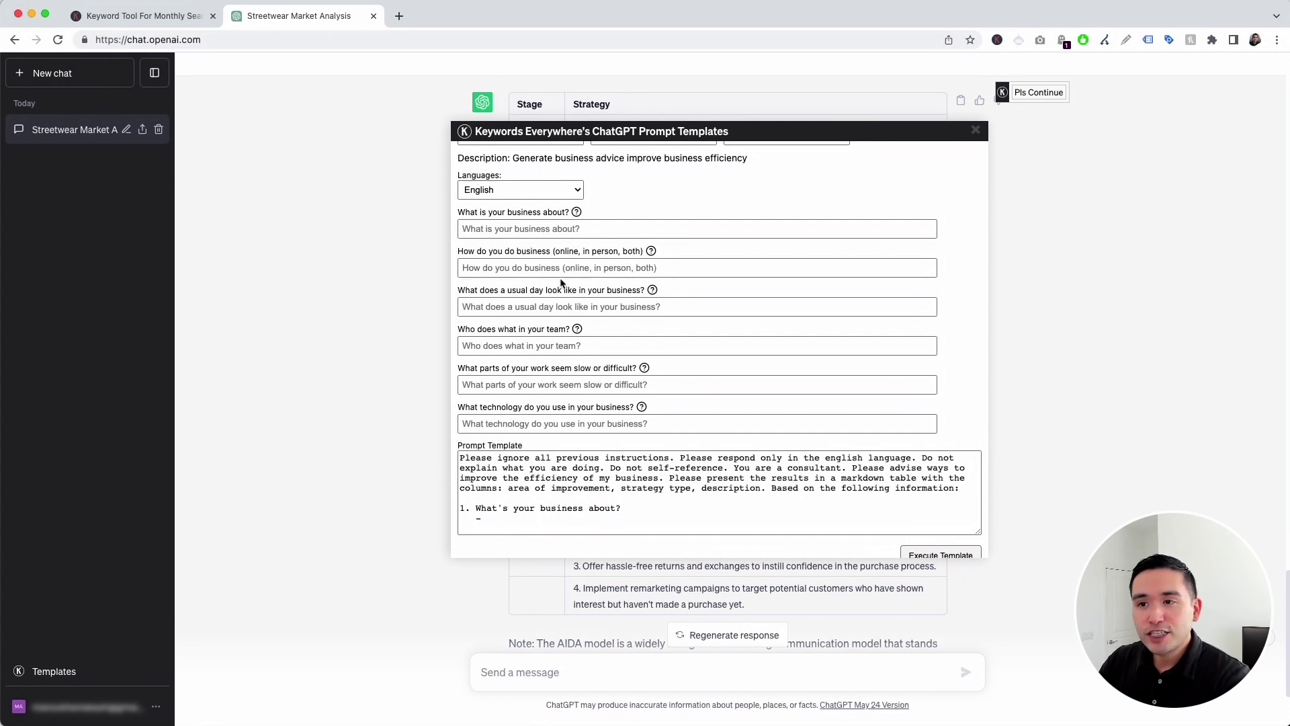
# In the business efficiency template, describe the business as "ecommerce website selling streetwear" and its way of doing business as "Online"
pyautogui.click(484, 228)
pyautogui.write('ecommerce website selling streetwear')
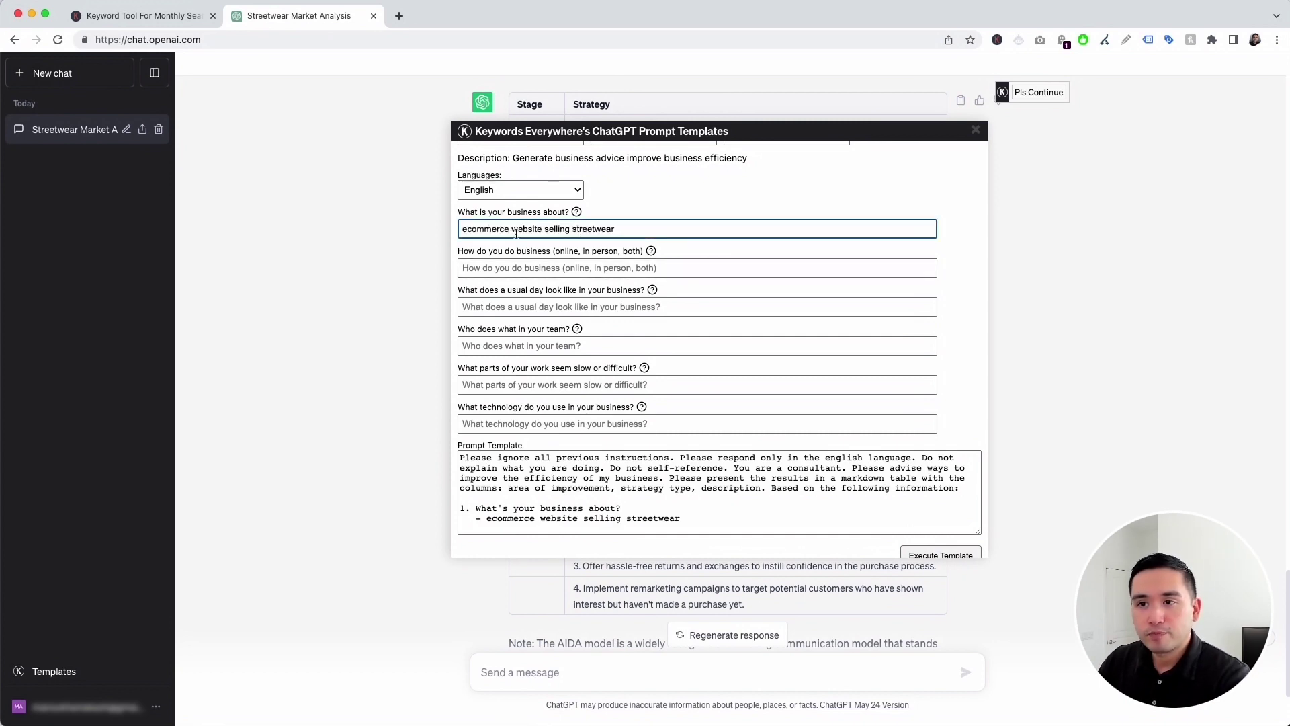
pyautogui.scroll(-1, 611, 228)
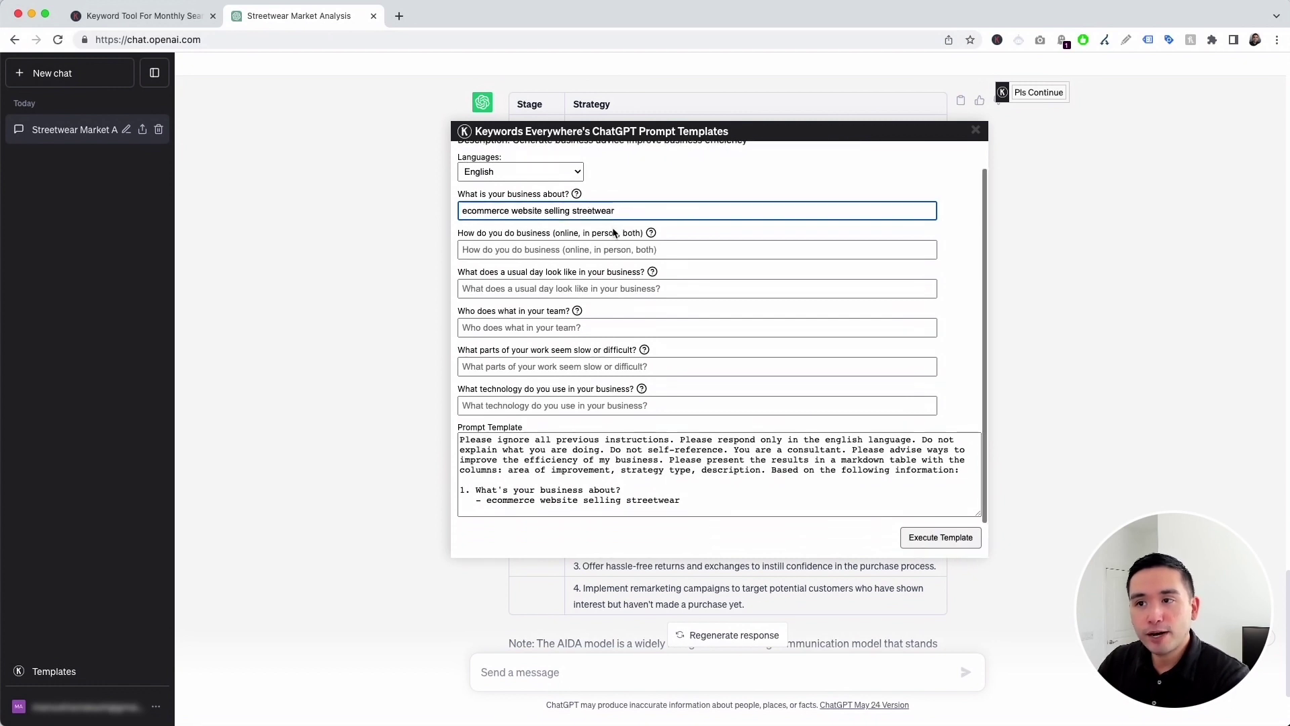
pyautogui.click(463, 239)
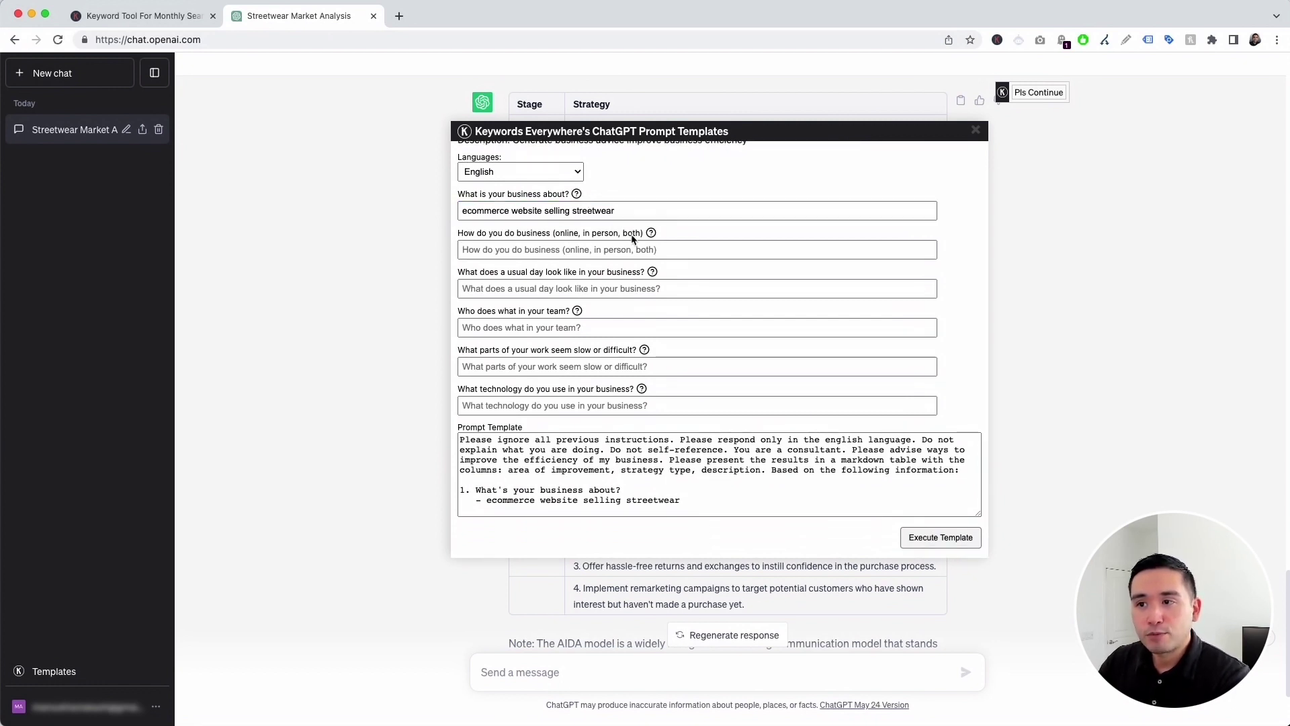
pyautogui.click(568, 250)
pyautogui.write('Online')
pyautogui.scroll(-2, 552, 270)
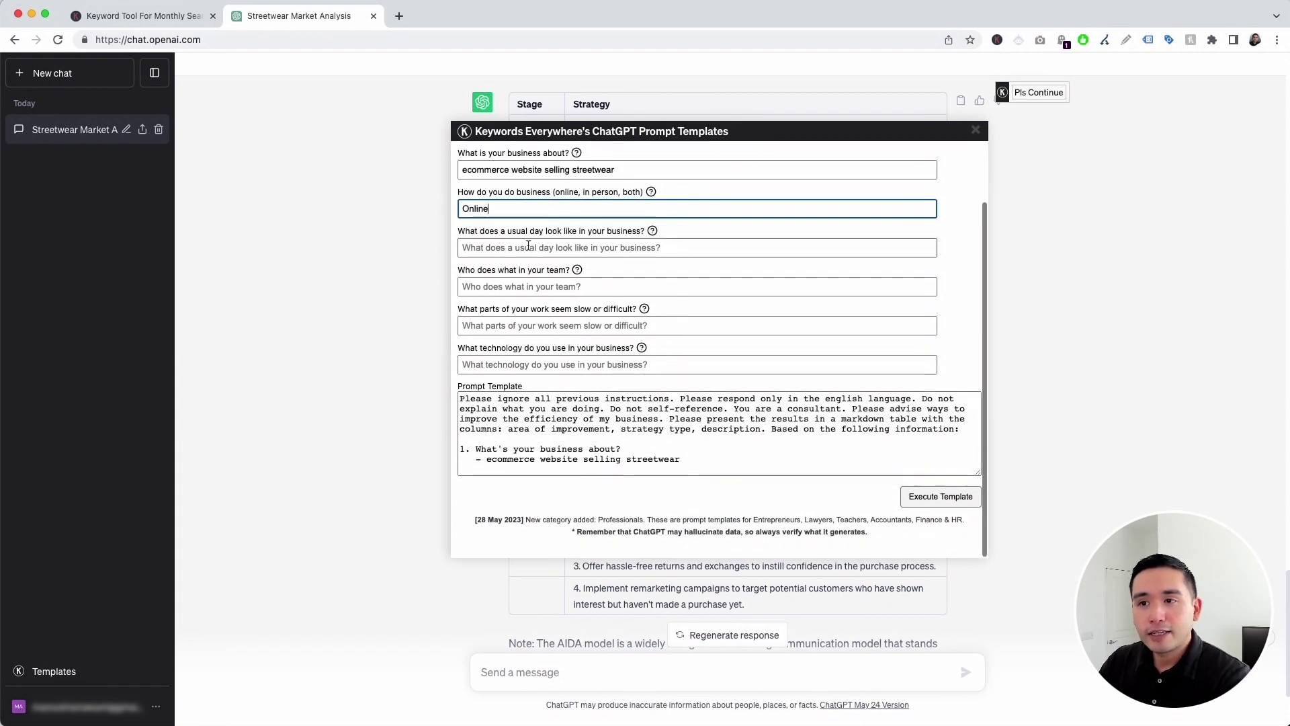
# Describe a usual day in the business as "fulfill online orders and answer customer queries"
pyautogui.click(529, 235)
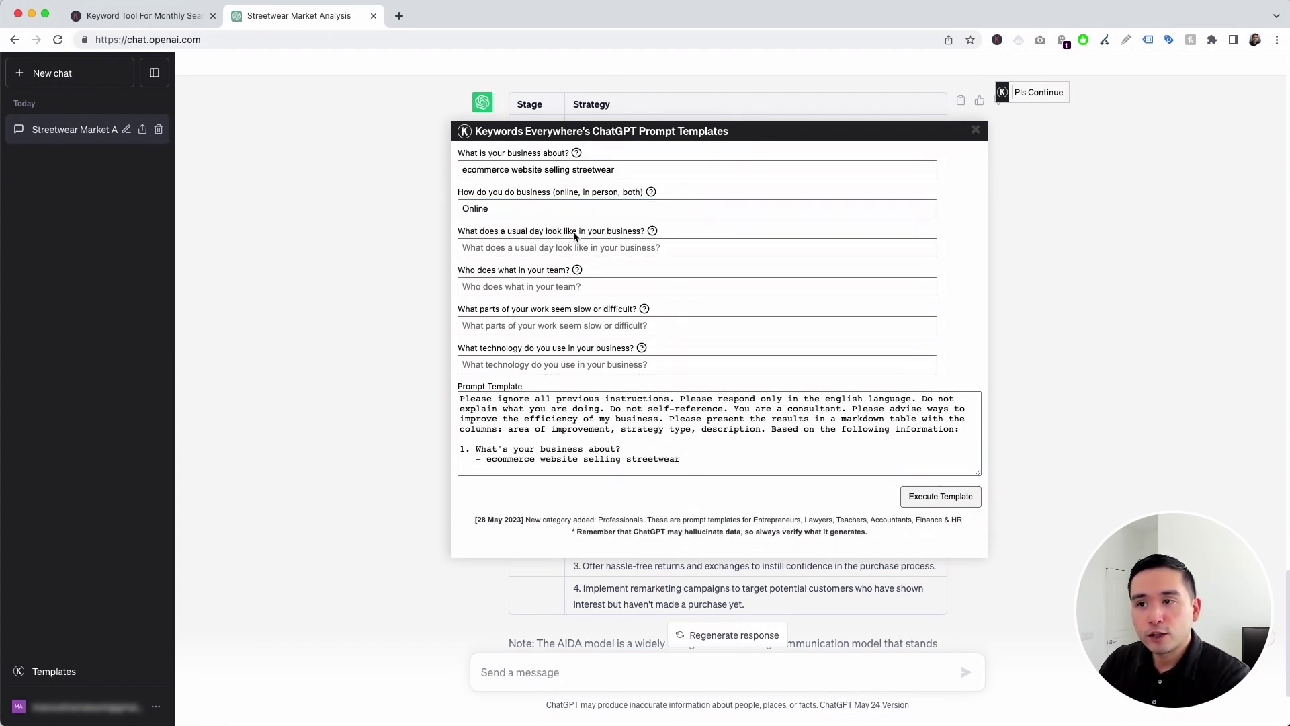
pyautogui.click(521, 249)
pyautogui.write('fulfill online orders and answer customer queries')
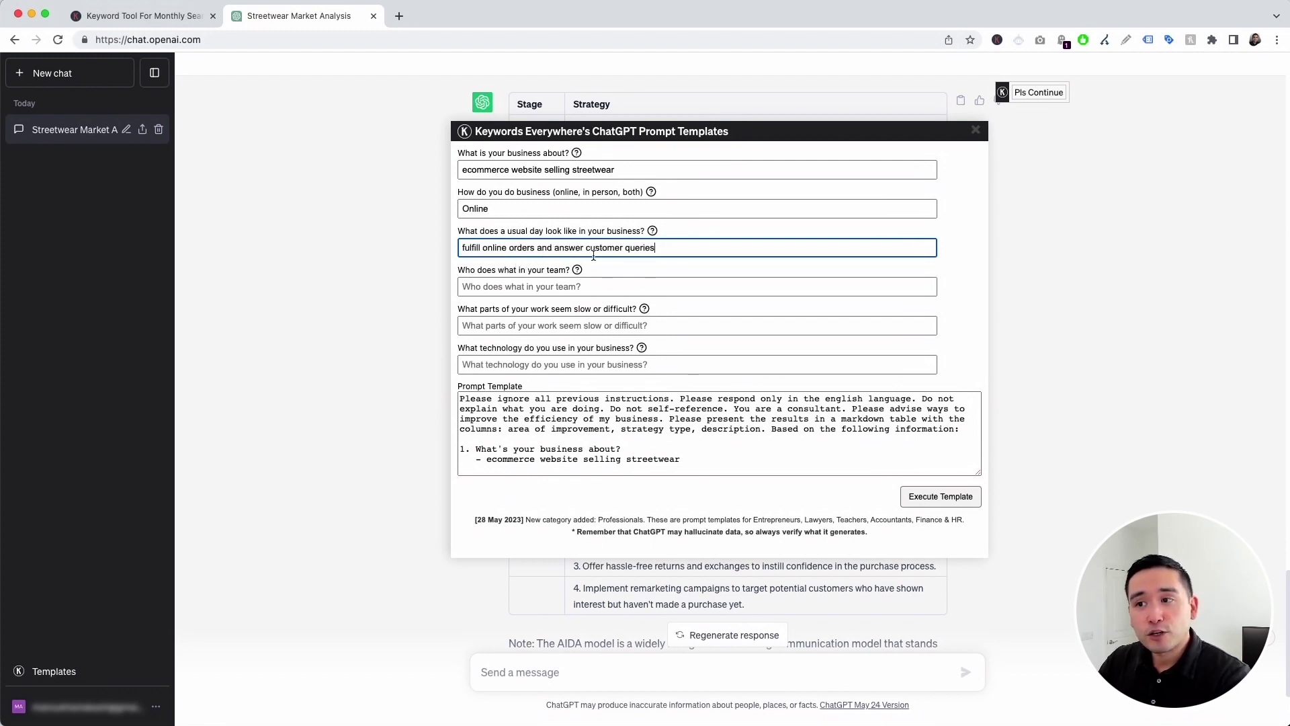
# Describe the team: customer support monitors email and website chat, the marketing manager manages social media, the PR manager works with online blogs and magazines
pyautogui.click(461, 273)
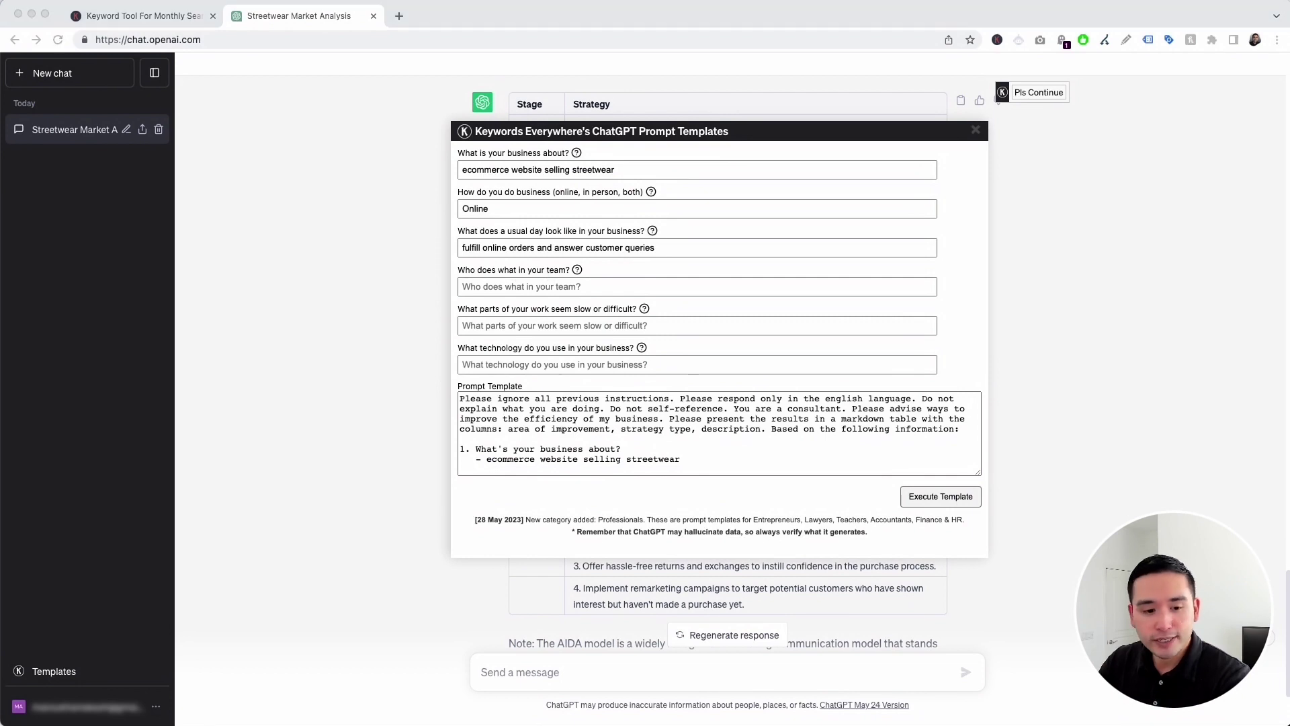
pyautogui.click(480, 290)
pyautogui.press('super+v')
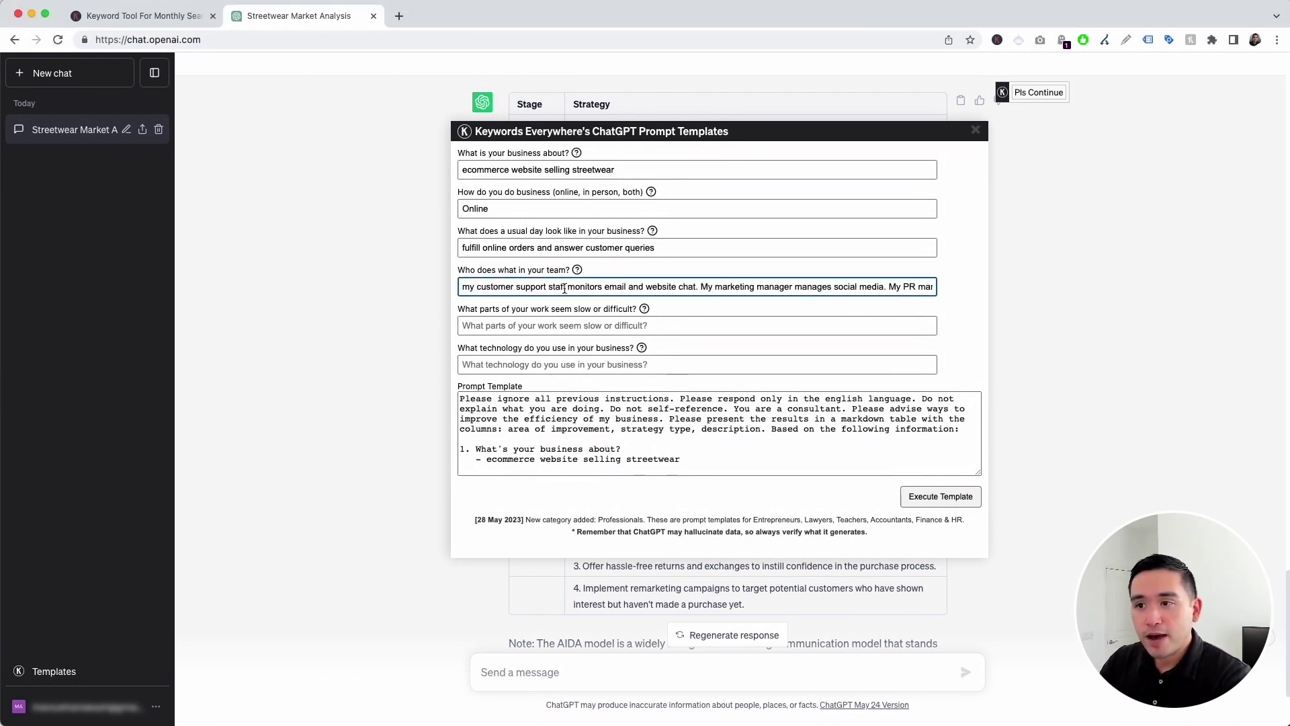
pyautogui.hscroll(2, 565, 289)
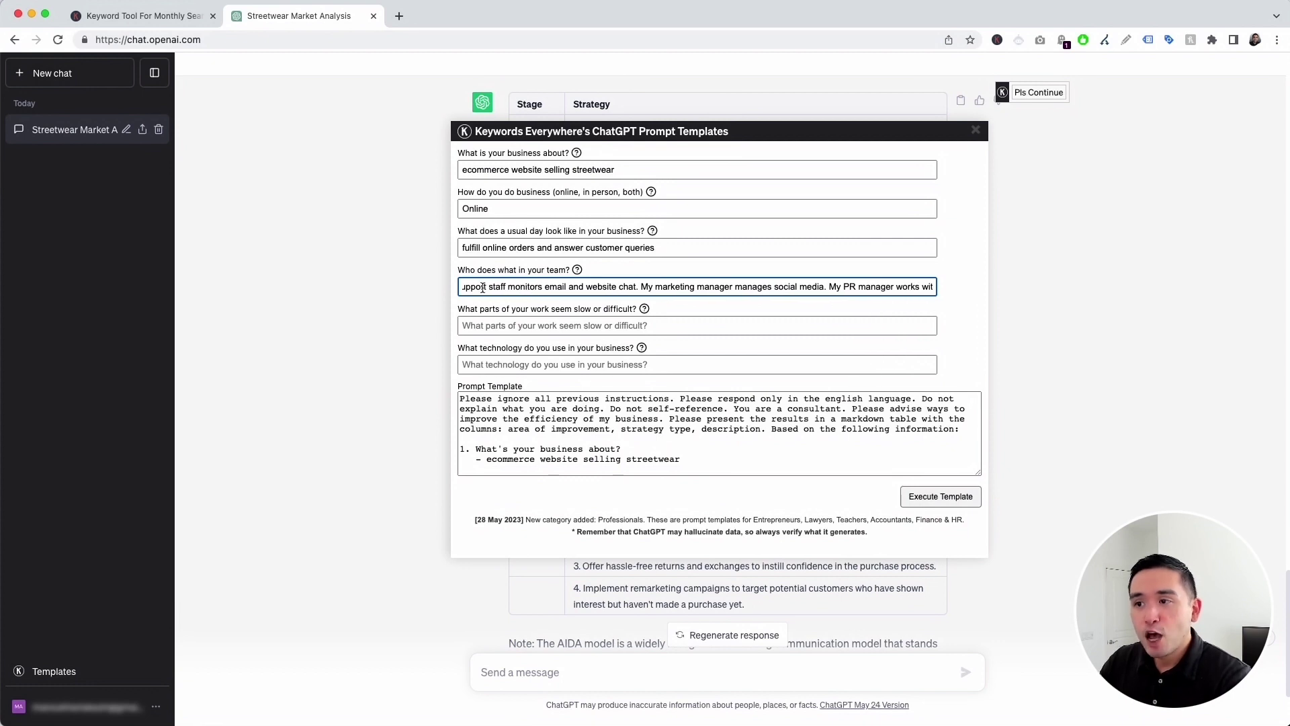
pyautogui.hscroll(2, 745, 289)
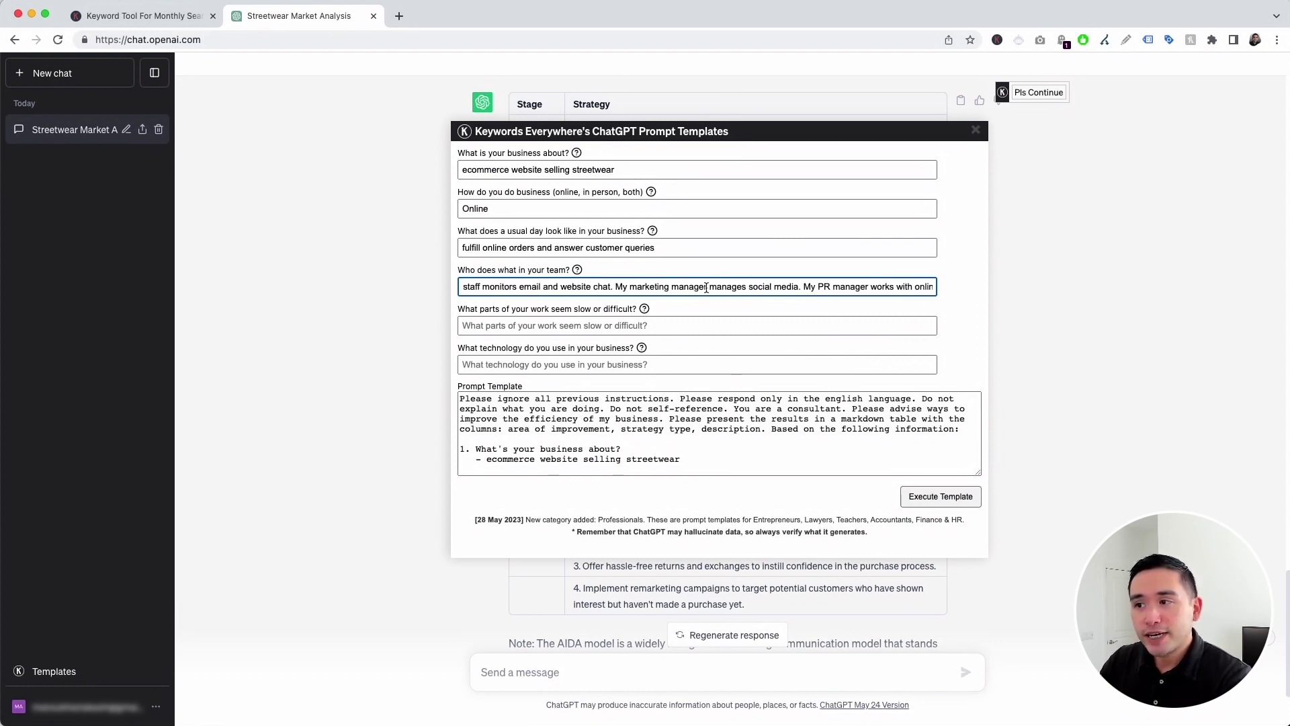
pyautogui.hscroll(3, 762, 288)
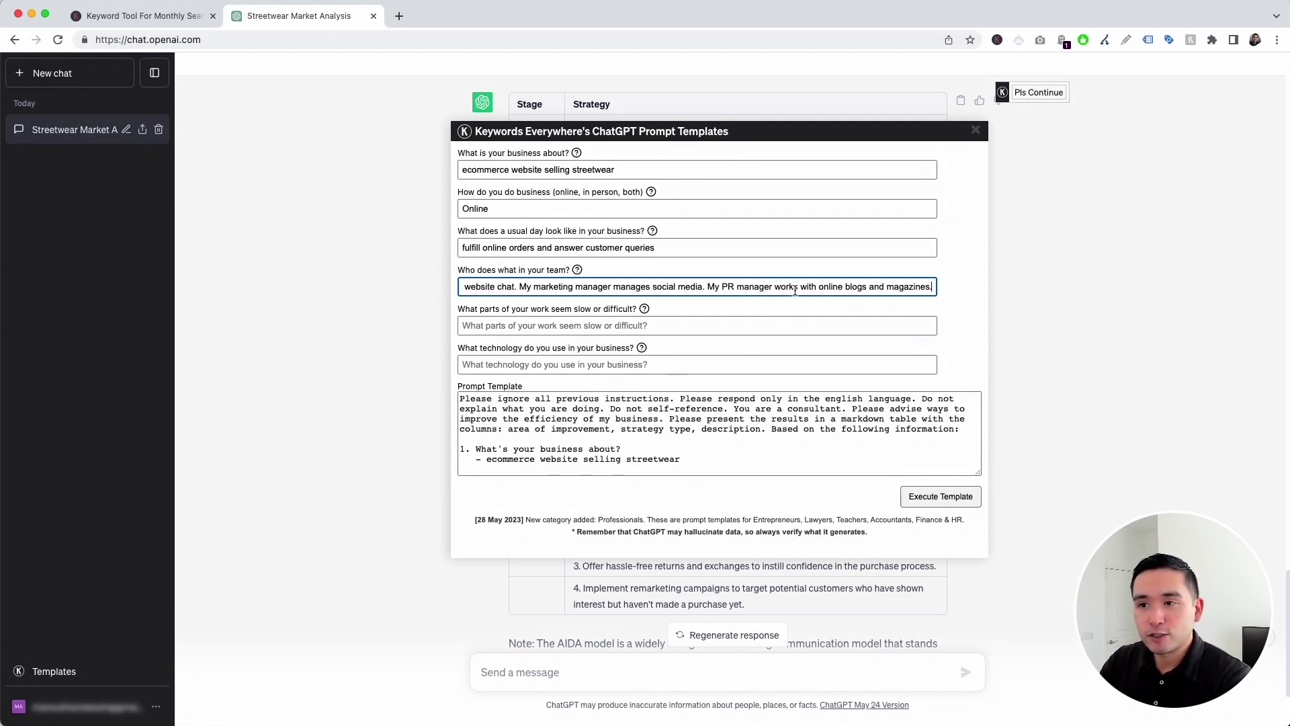
# Enter "driving more traffic to my website" as the slow or difficult work and "shopify, google analytics" as the technology used
pyautogui.click(470, 310)
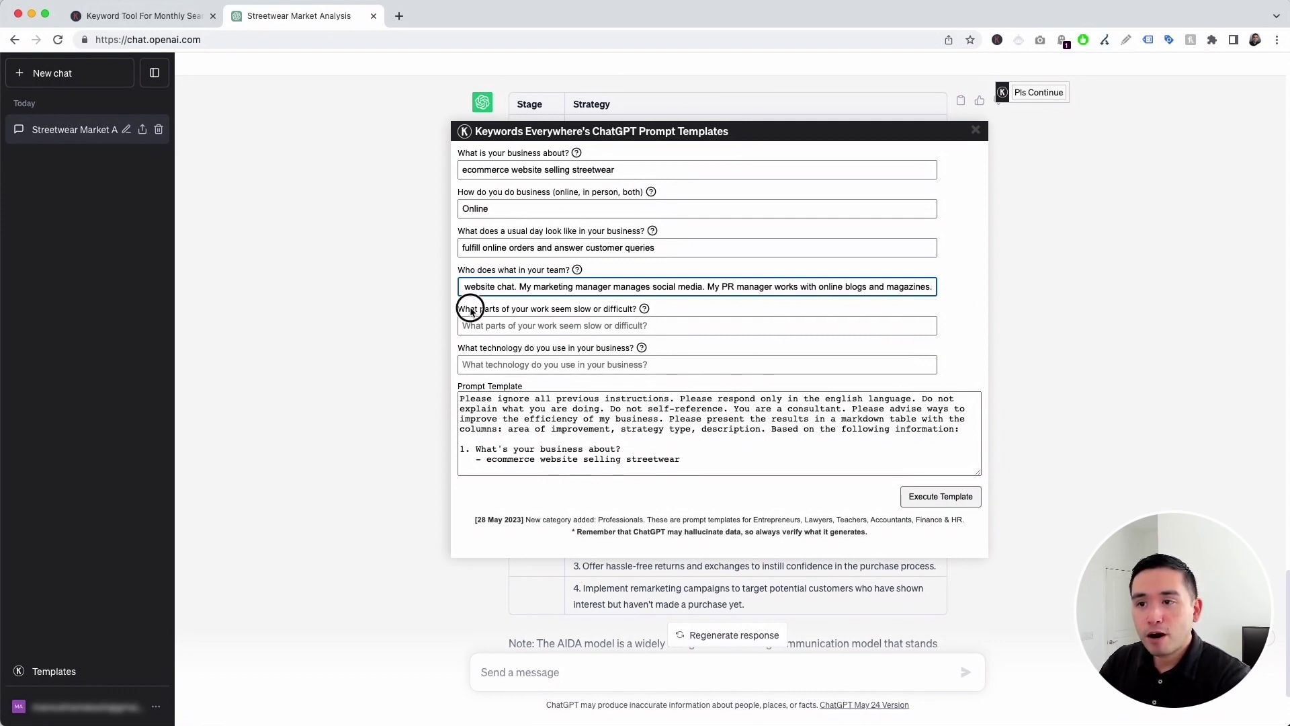
pyautogui.moveTo(480, 309); pyautogui.dragTo(622, 309)
pyautogui.click(614, 310)
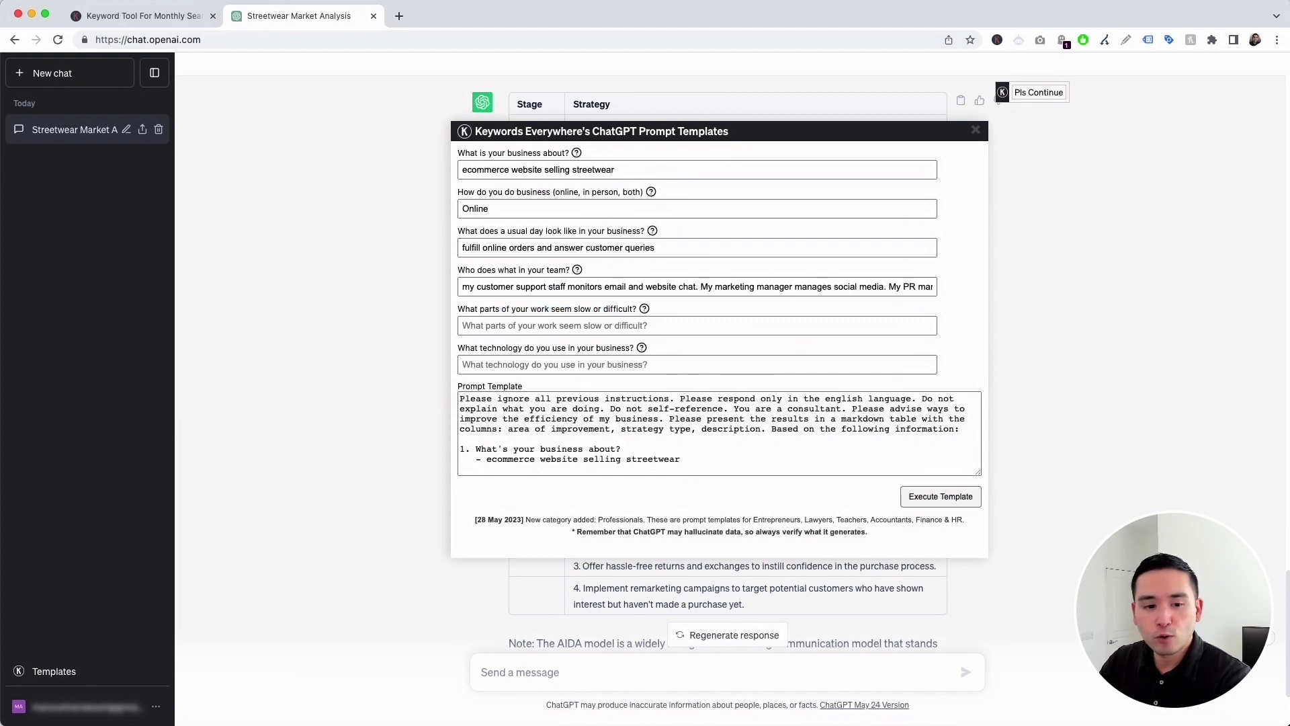
pyautogui.click(605, 326)
pyautogui.write('driving more traffic to my website')
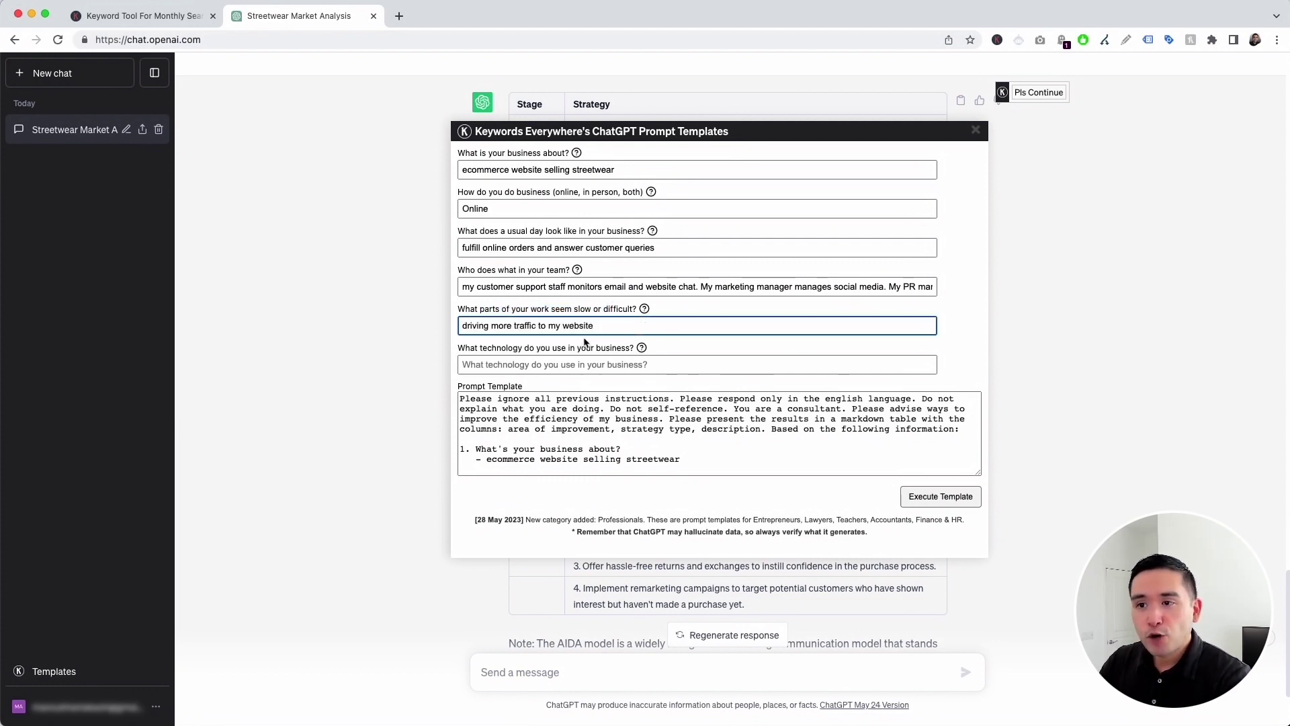
pyautogui.click(505, 350)
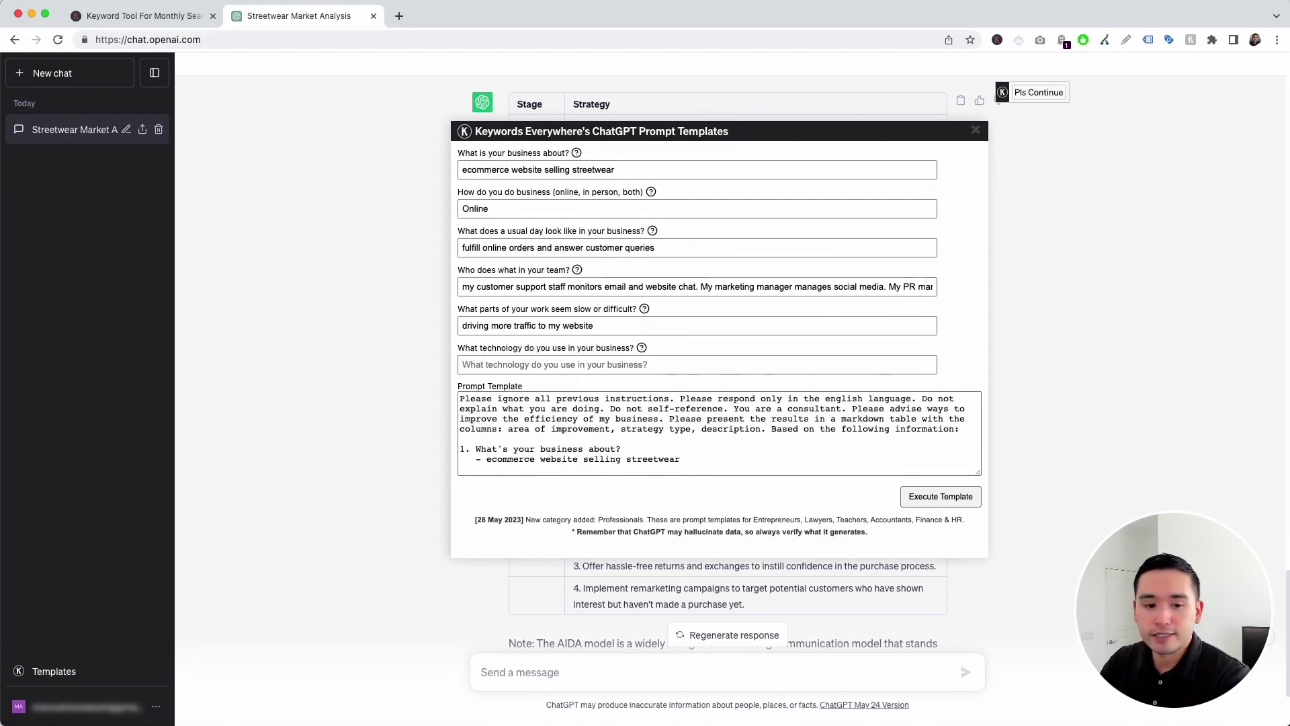
pyautogui.click(596, 362)
pyautogui.write('shopify, google analytics')
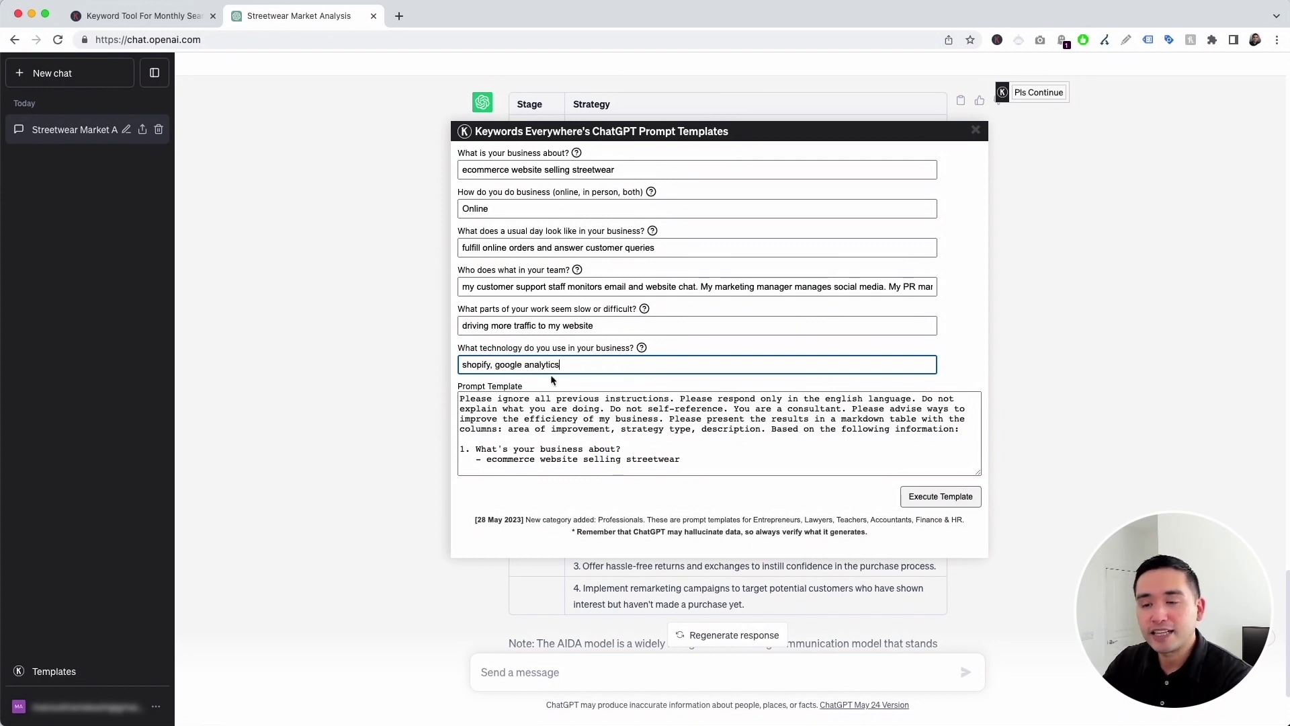
# Check the completed prompt text and execute the business efficiency template
pyautogui.moveTo(462, 399); pyautogui.dragTo(672, 484)
pyautogui.click(666, 457)
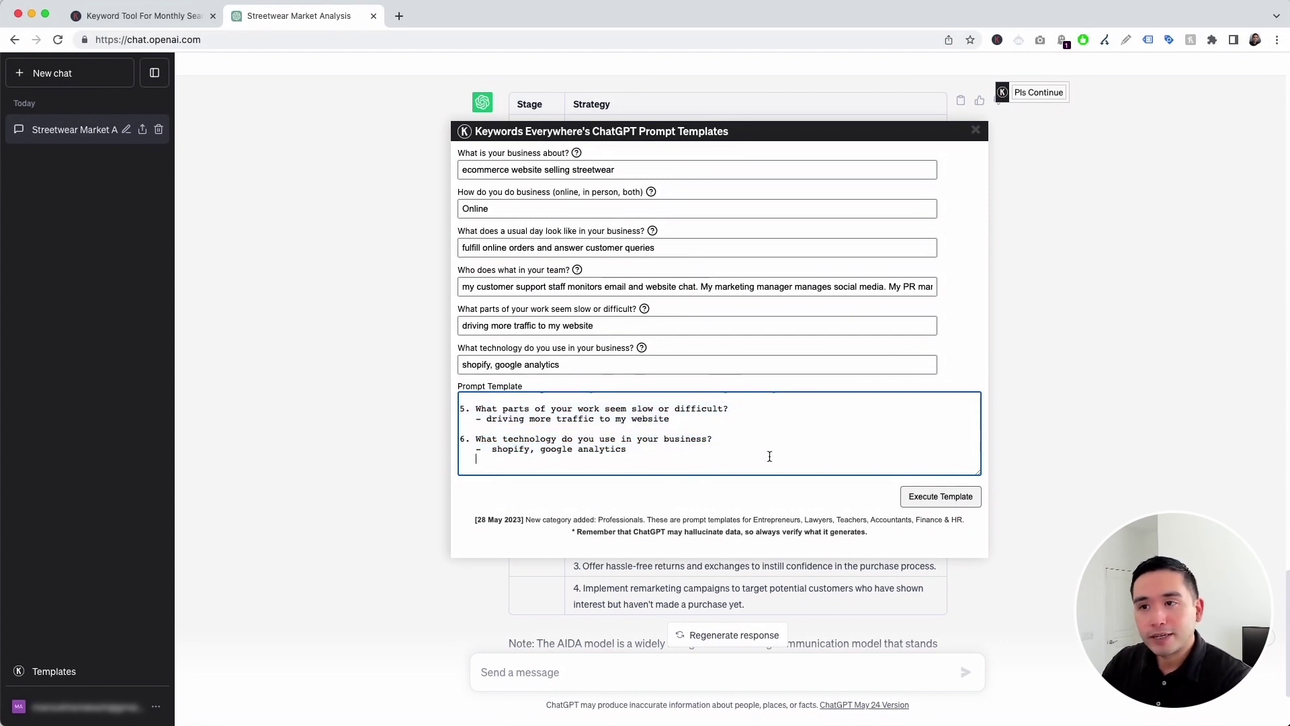
pyautogui.click(941, 496)
# Look over the generated efficiency table against the submitted business answers, from the prompt through its areas of improvement, strategy types and descriptions
pyautogui.scroll(5, 817, 414)
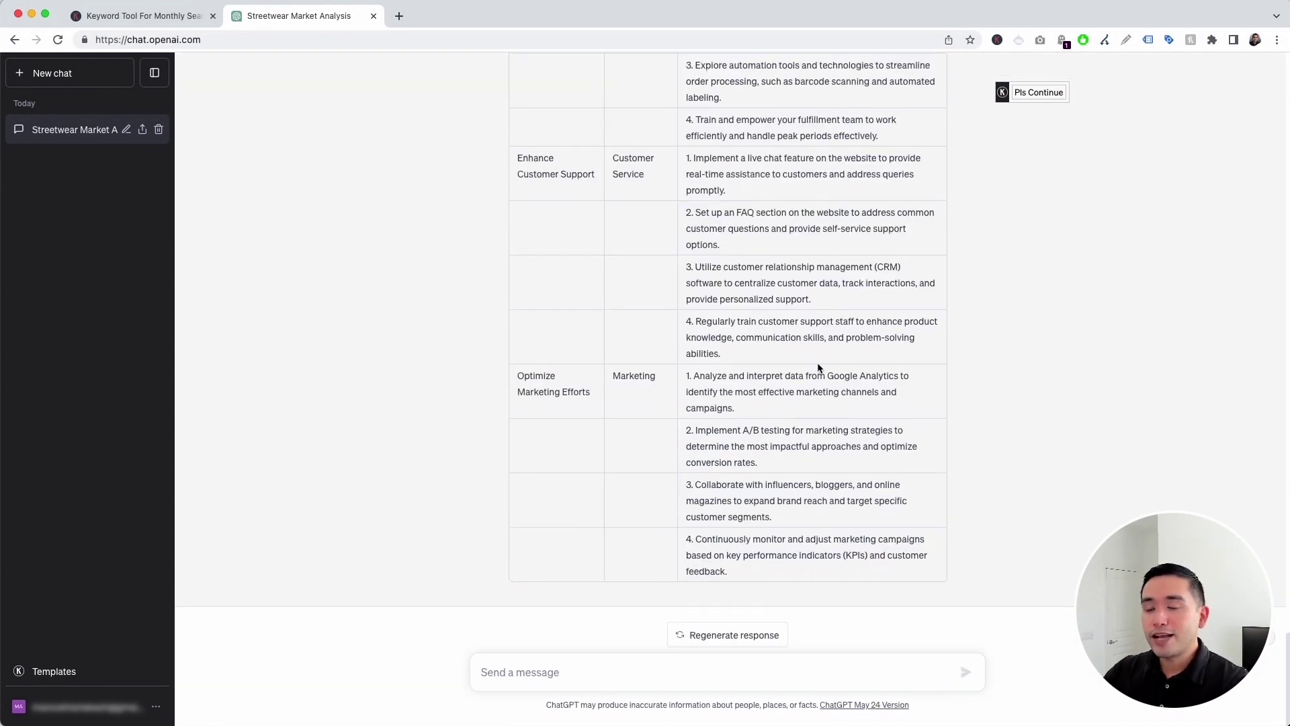
pyautogui.scroll(5, 819, 367)
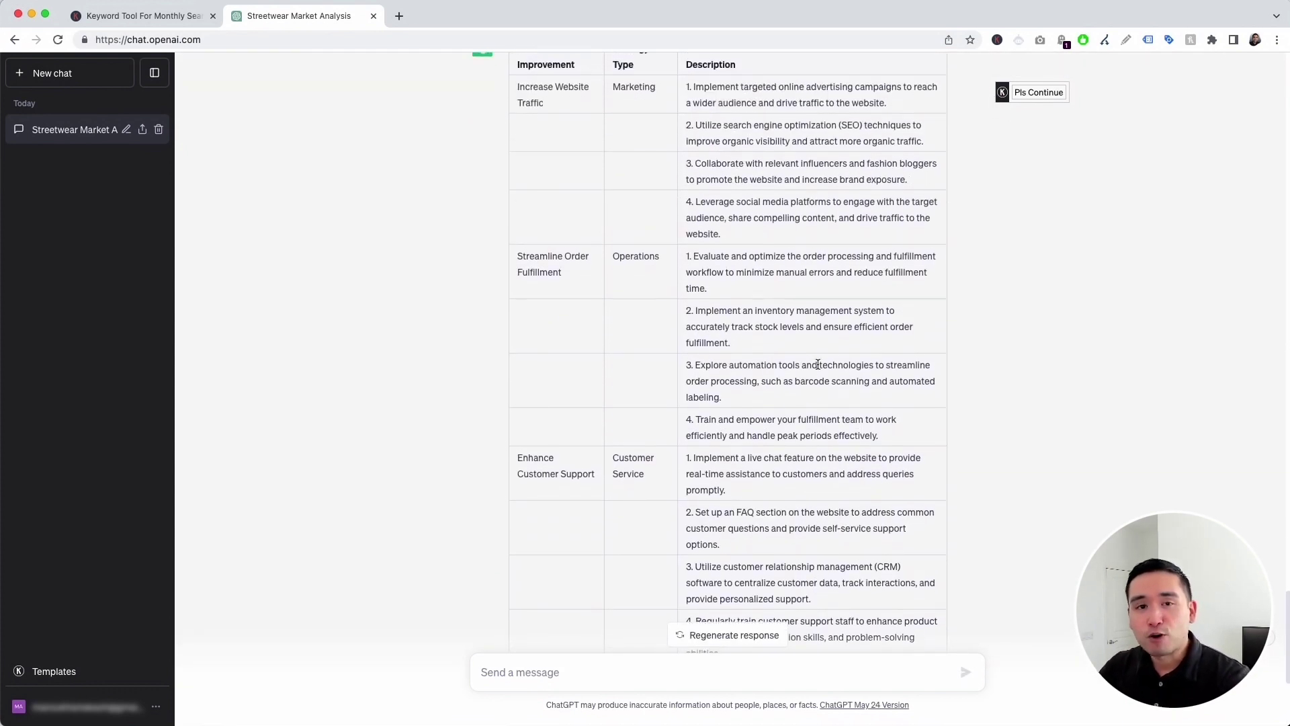
pyautogui.scroll(6, 818, 364)
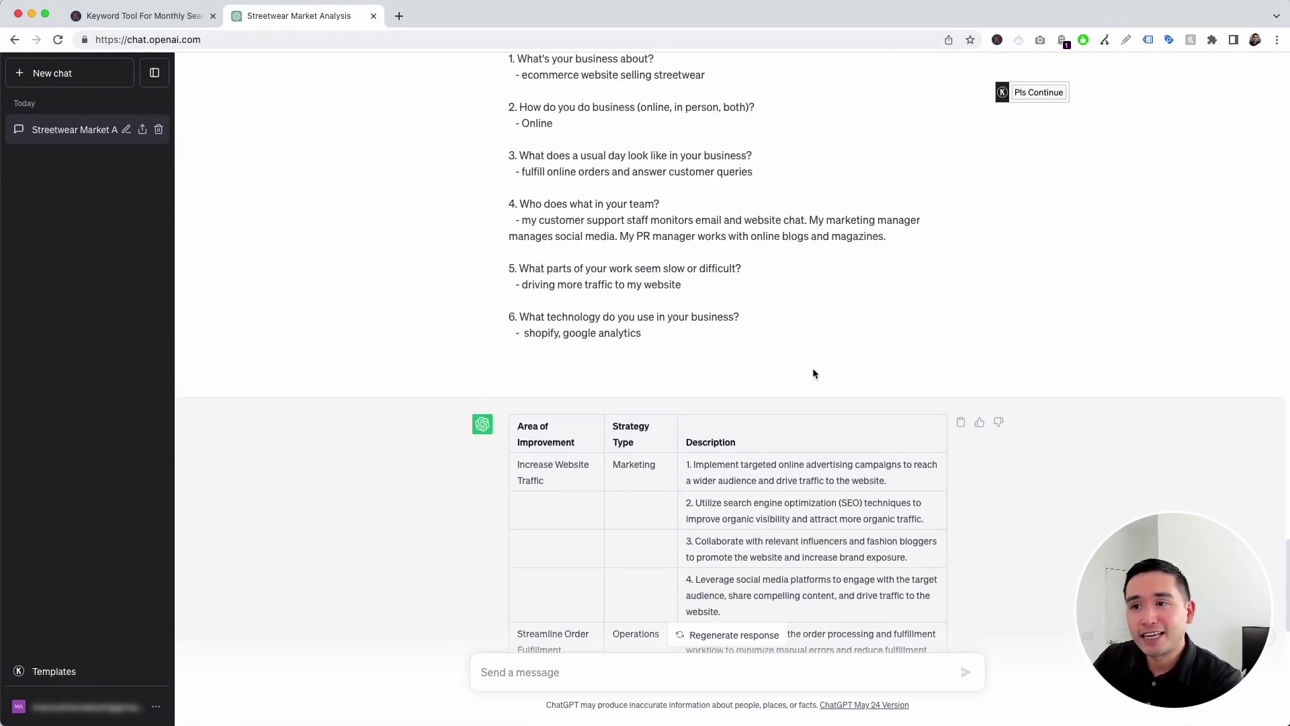
pyautogui.scroll(1, 813, 370)
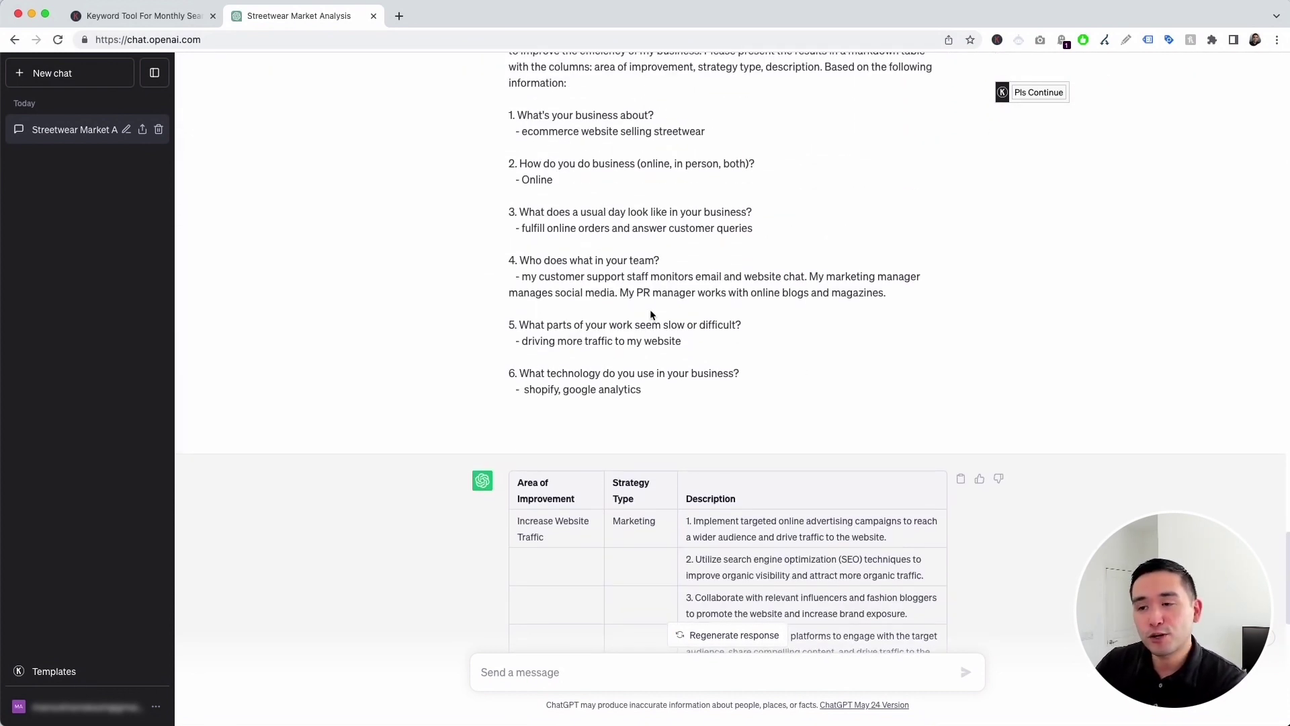
pyautogui.scroll(-3, 649, 310)
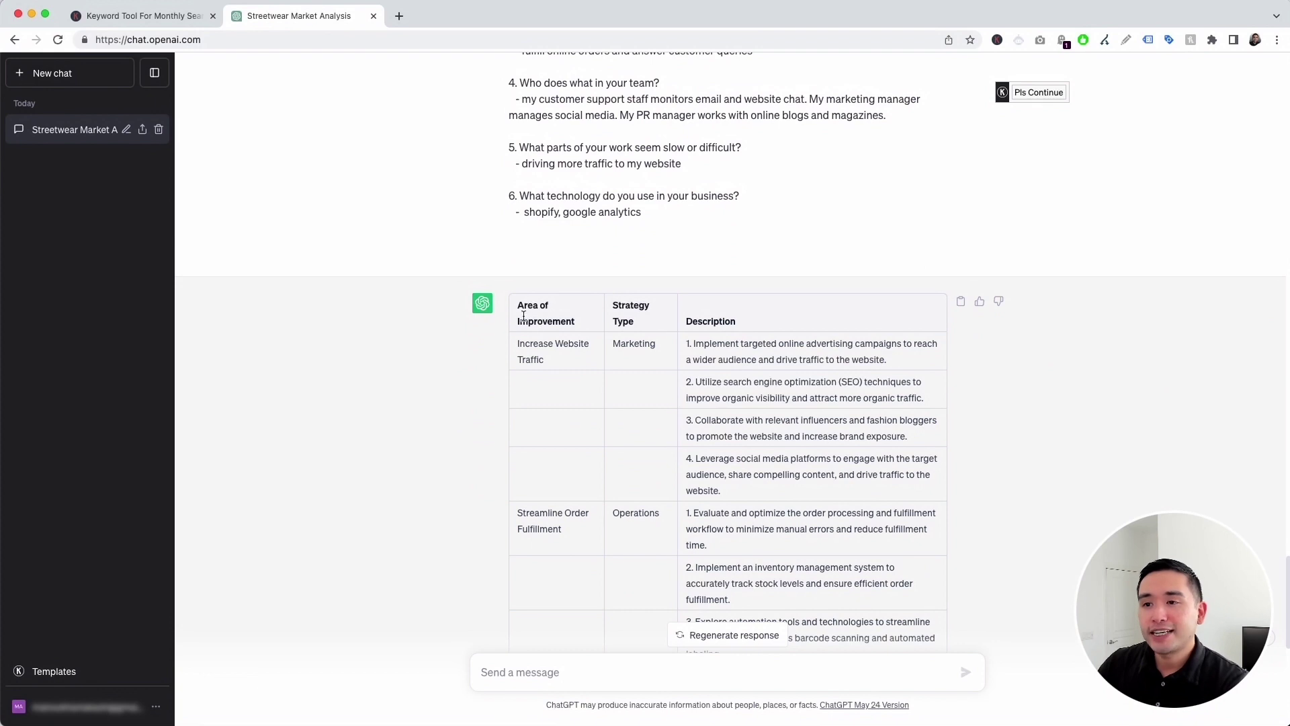
pyautogui.scroll(-3, 528, 315)
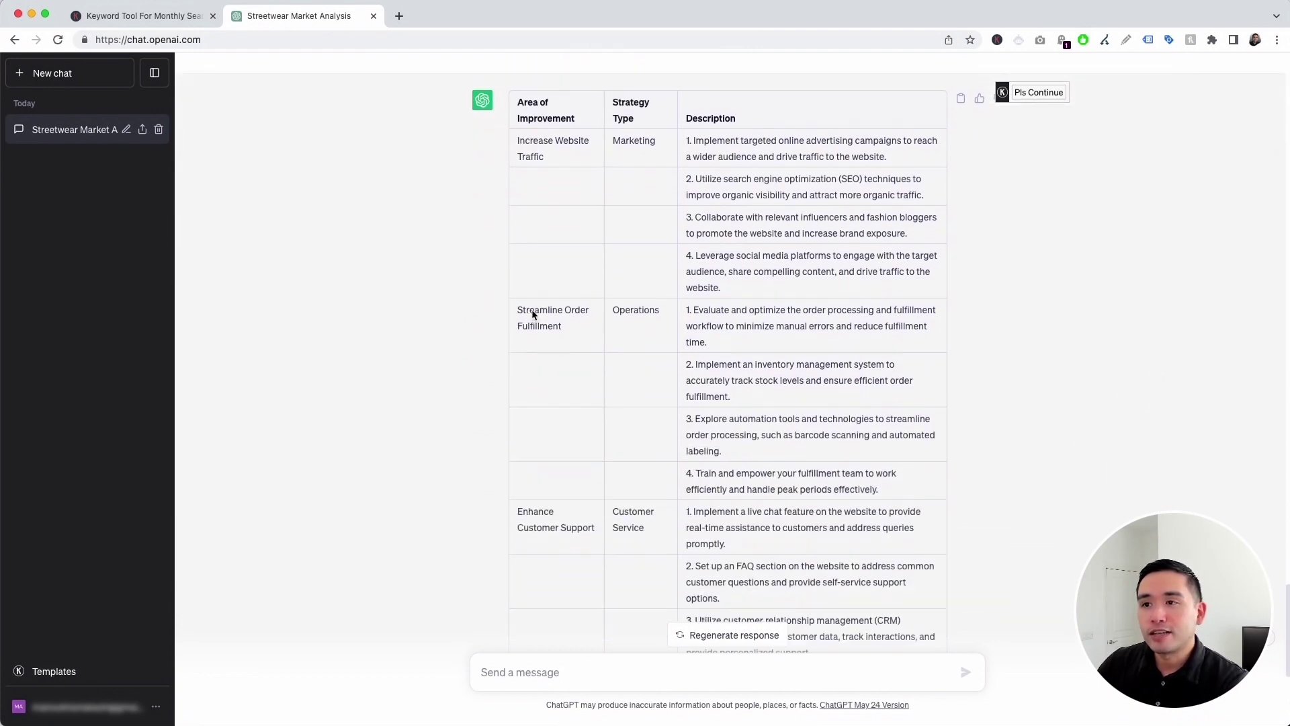
pyautogui.scroll(-2, 545, 343)
pyautogui.scroll(4, 558, 383)
pyautogui.moveTo(516, 137); pyautogui.dragTo(564, 373)
pyautogui.click(633, 278)
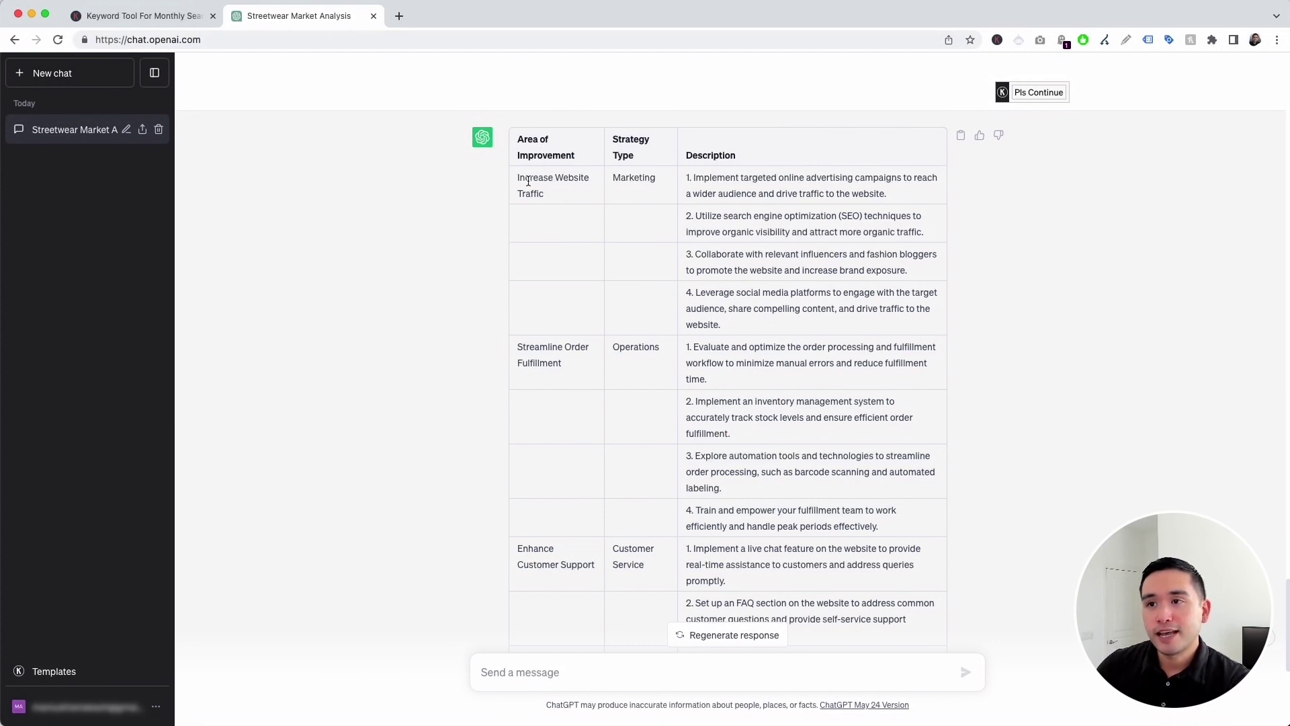
# Read the marketing strategies for increasing website traffic, including the online advertising, SEO and influencer suggestions
pyautogui.moveTo(527, 179); pyautogui.dragTo(659, 180)
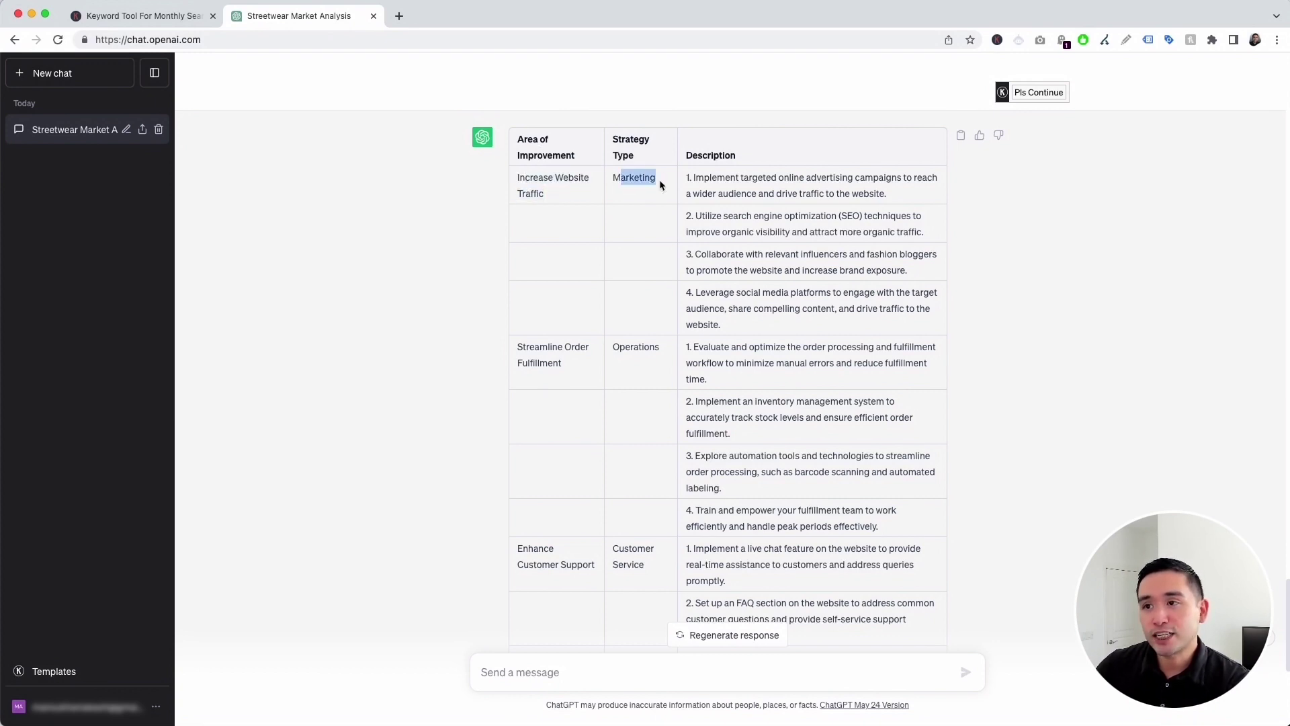
pyautogui.click(701, 177)
pyautogui.moveTo(694, 179); pyautogui.dragTo(916, 193)
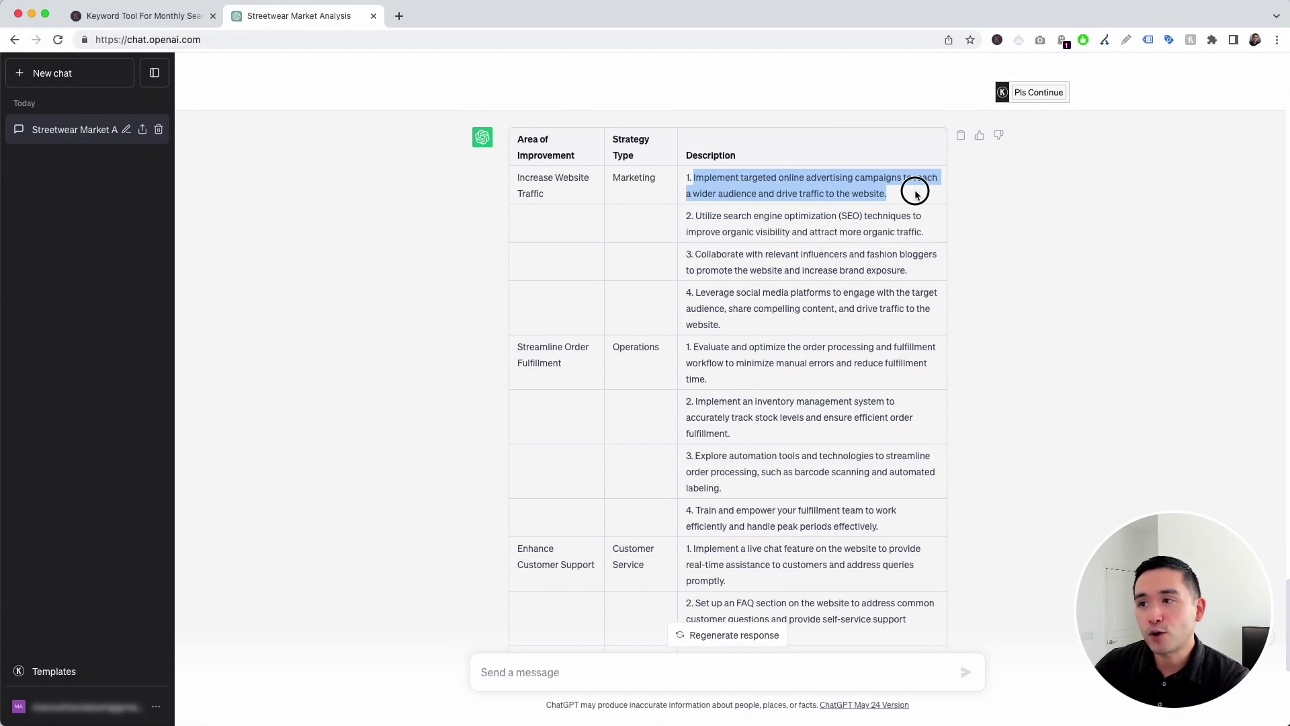
pyautogui.moveTo(702, 215); pyautogui.dragTo(922, 231)
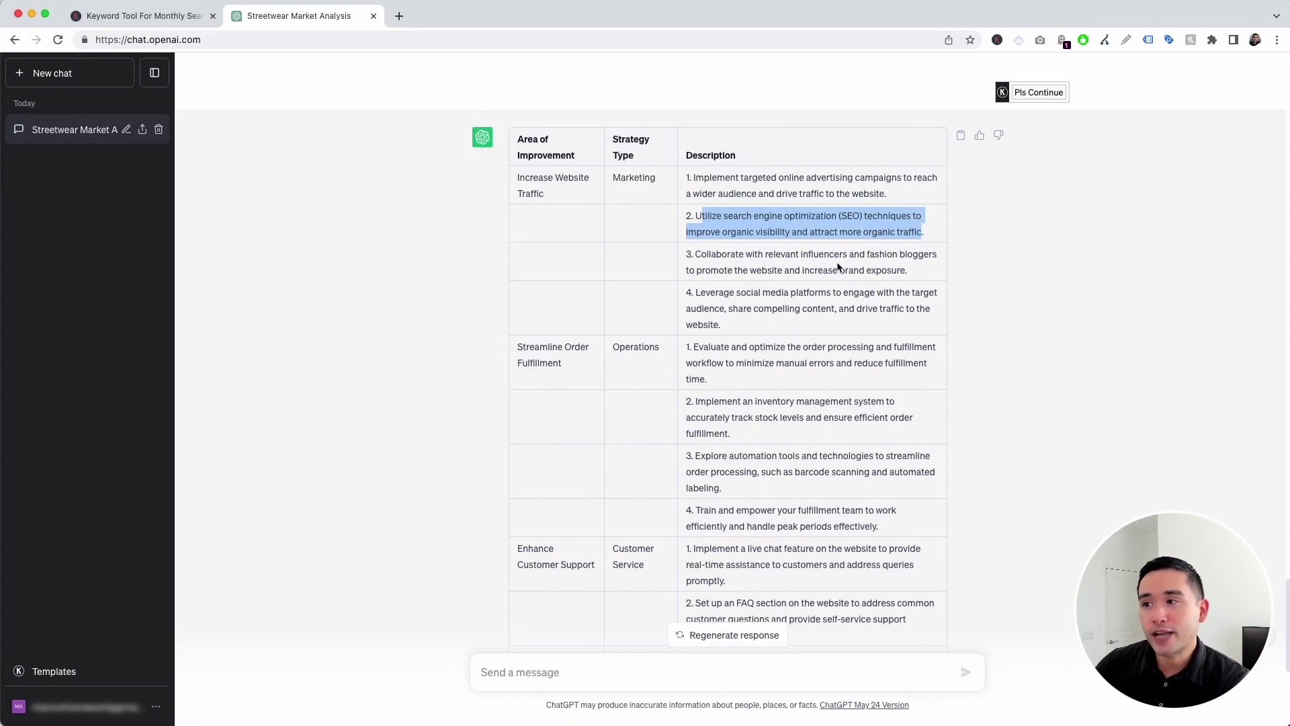
pyautogui.scroll(-1, 806, 266)
pyautogui.moveTo(716, 258); pyautogui.dragTo(757, 276)
pyautogui.click(757, 276)
pyautogui.scroll(-1, 758, 277)
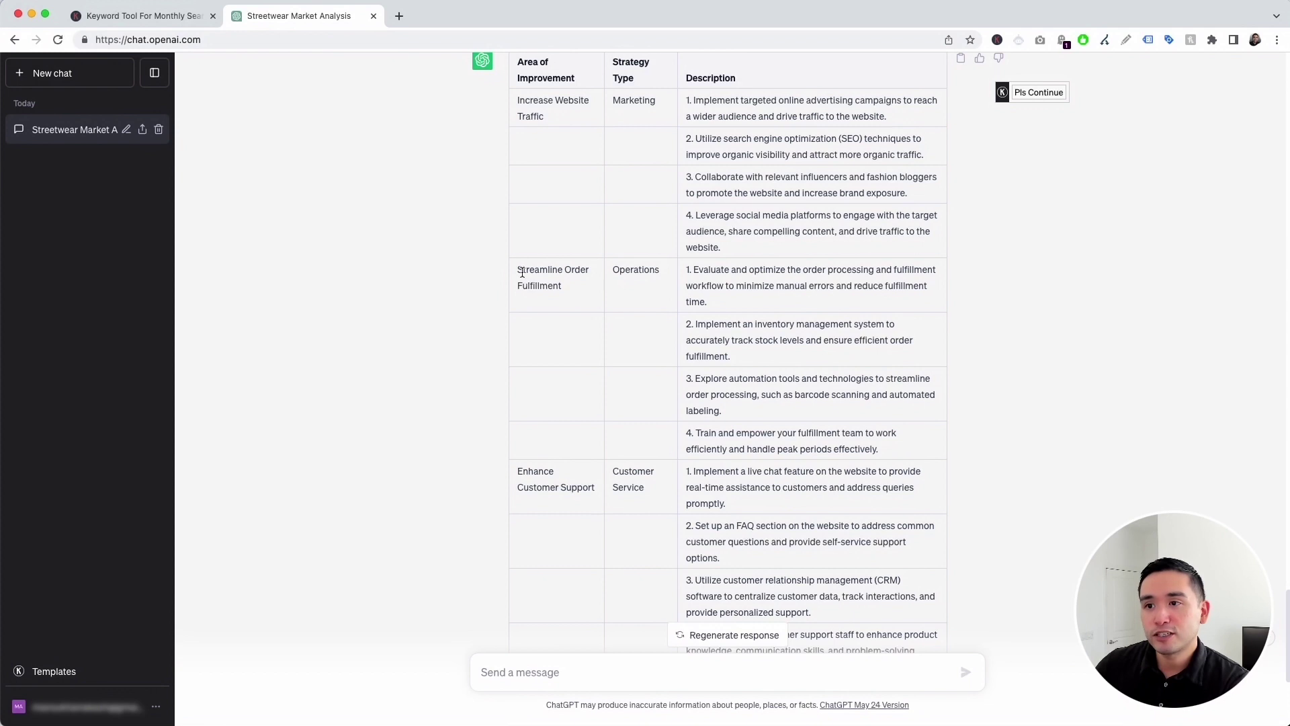
# Review the operations strategies for streamlining order fulfillment and skim the customer support and marketing optimization rows of the table
pyautogui.moveTo(522, 273); pyautogui.dragTo(660, 269)
pyautogui.click(572, 285)
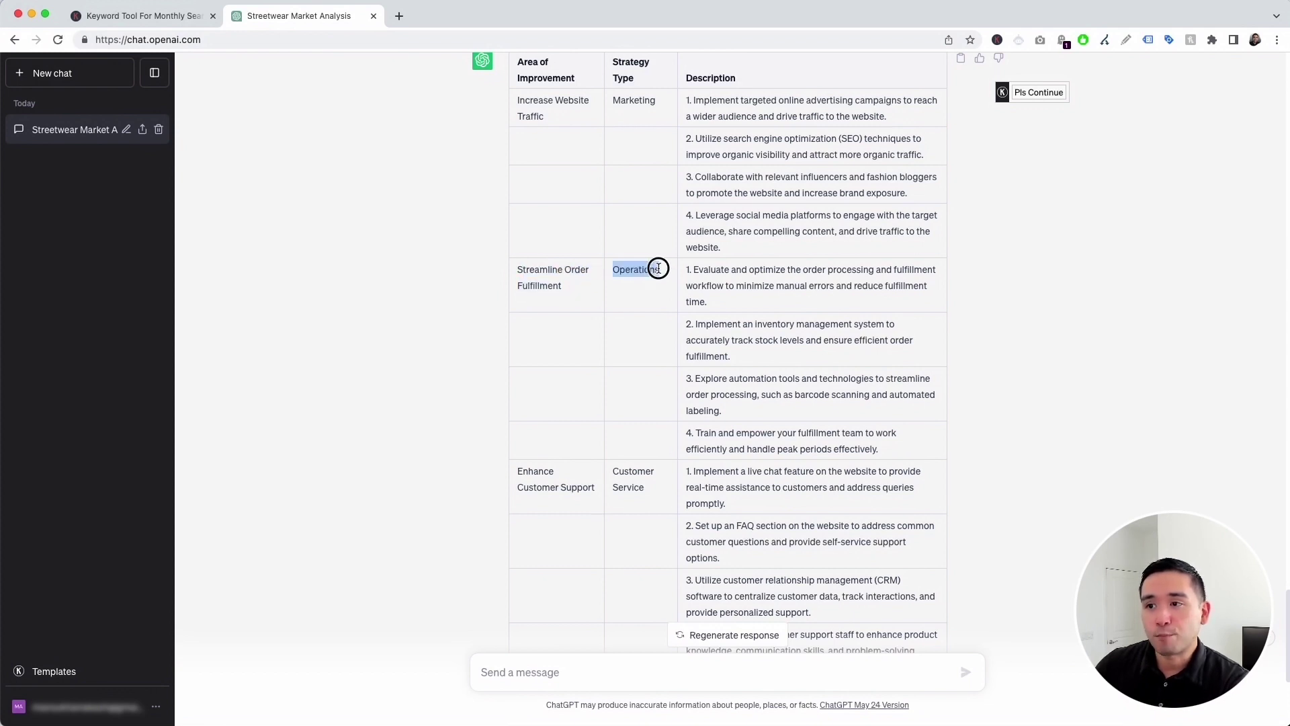
pyautogui.click(692, 270)
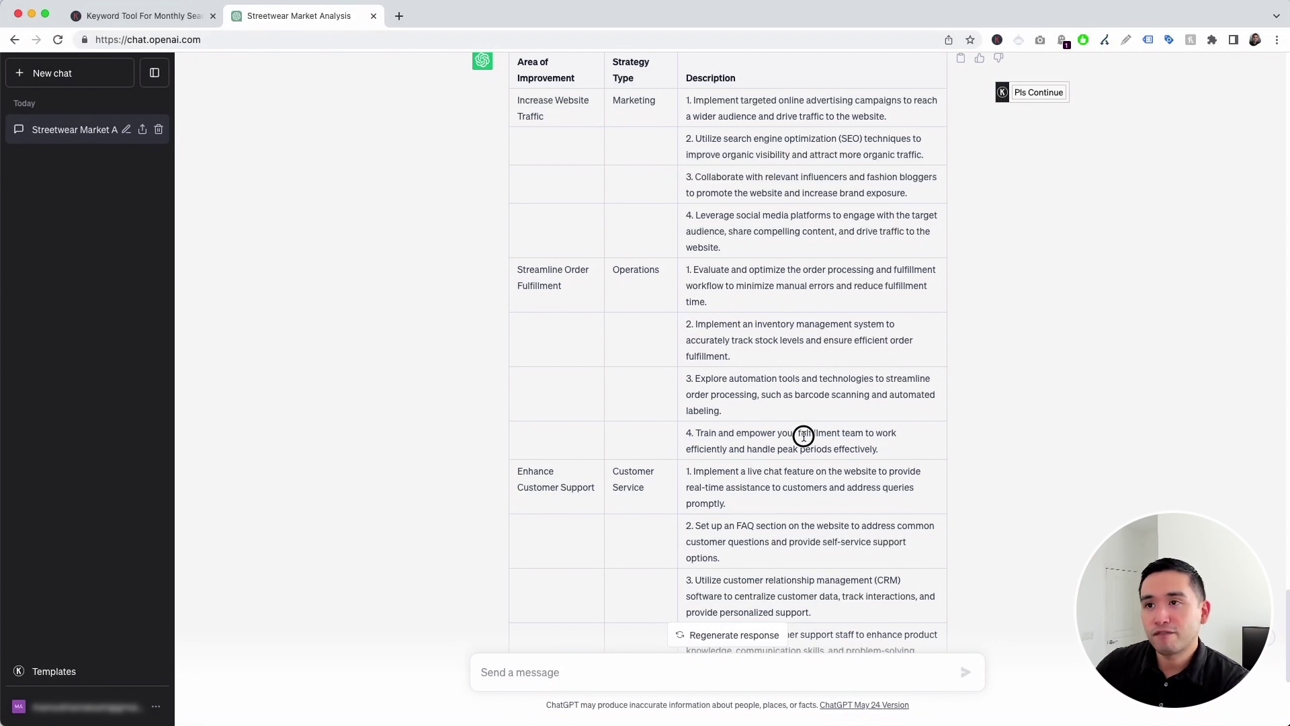
pyautogui.scroll(-5, 743, 350)
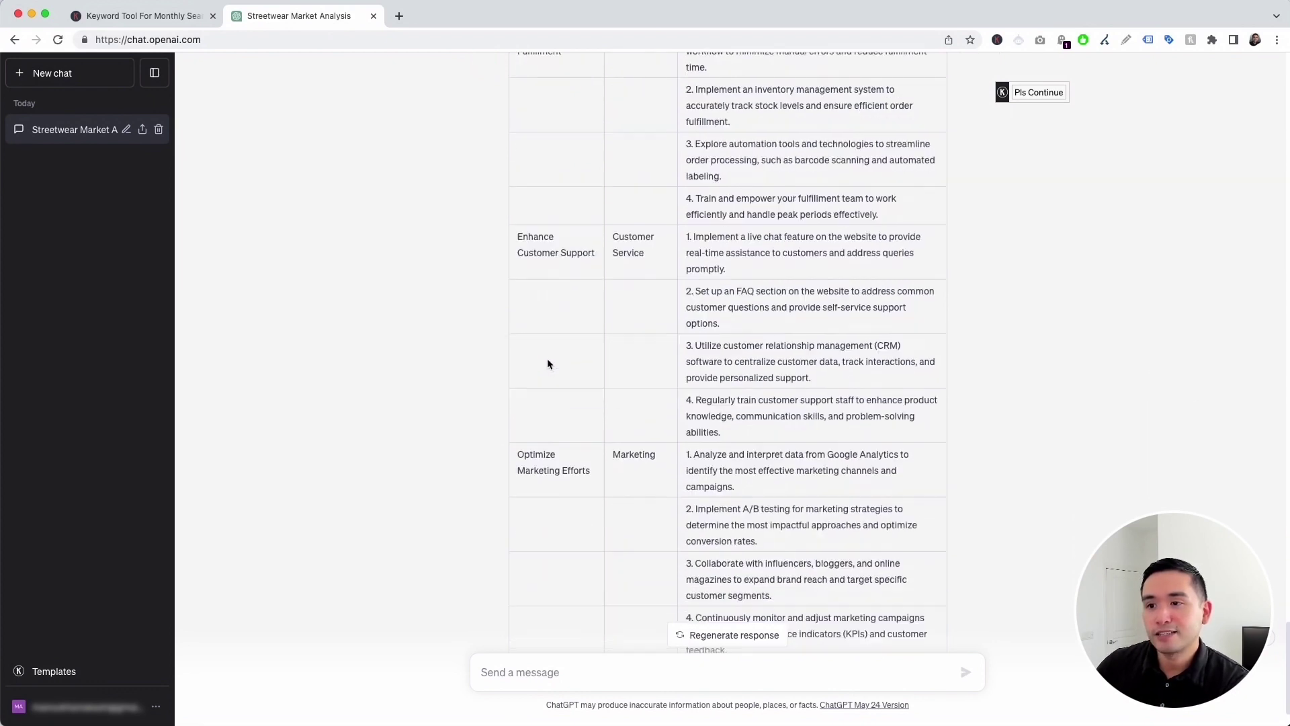
pyautogui.scroll(3, 649, 398)
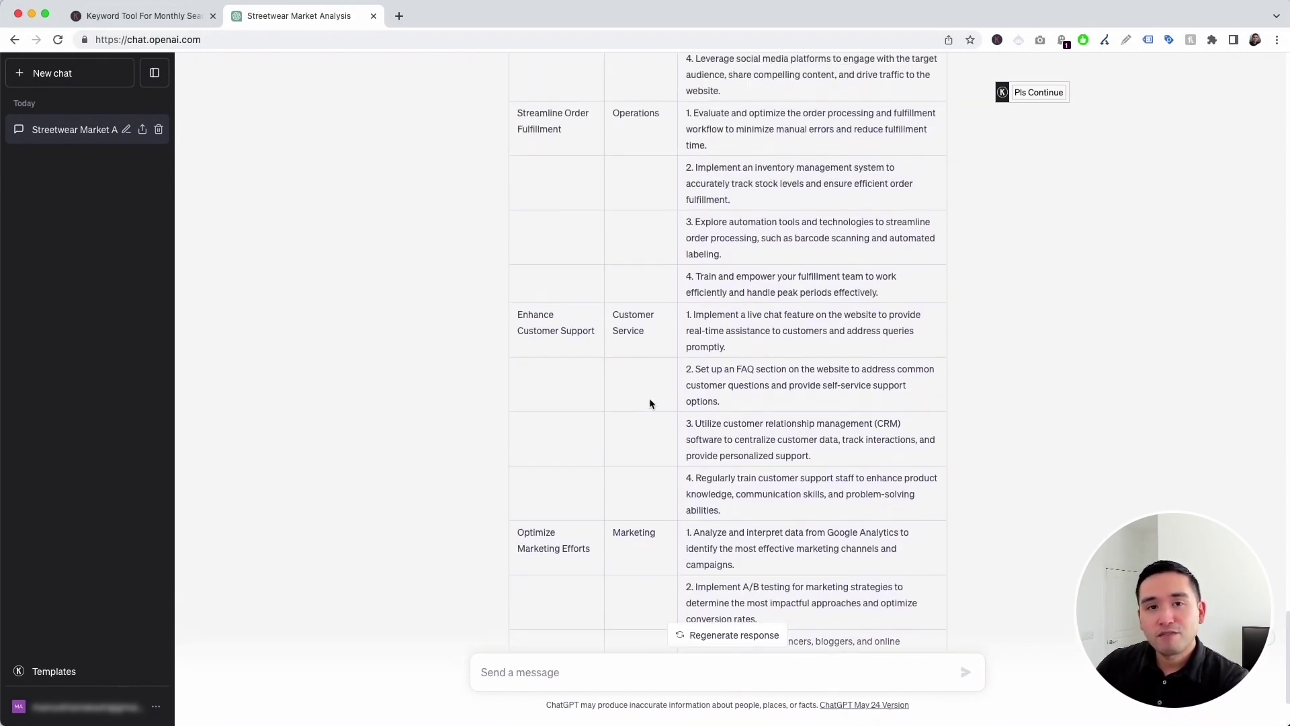
pyautogui.scroll(3, 644, 388)
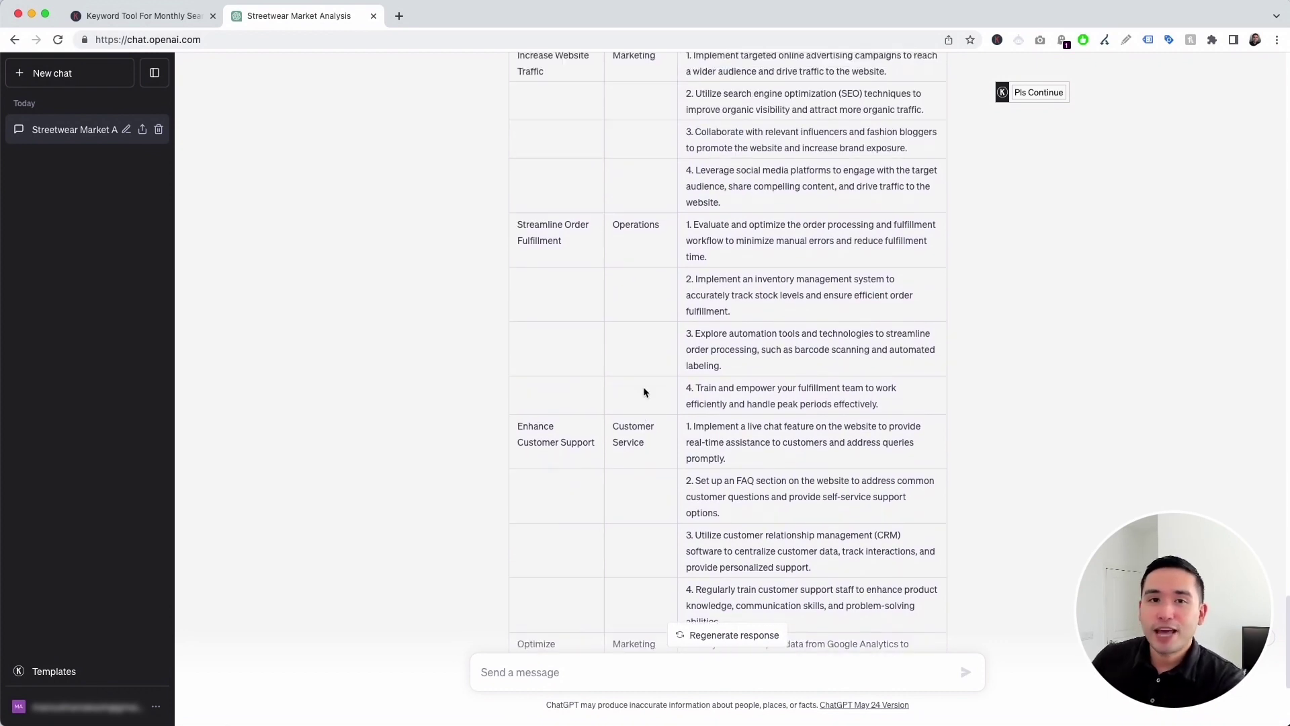
pyautogui.scroll(4, 645, 390)
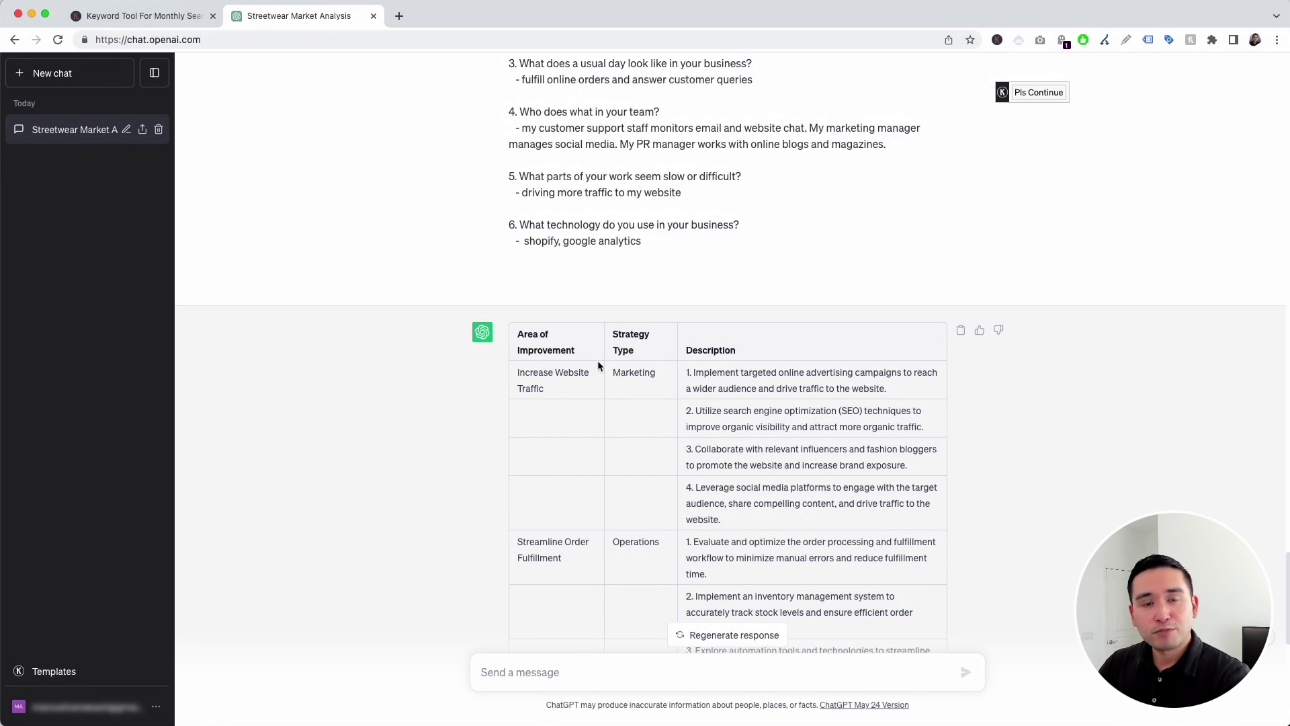
pyautogui.scroll(1, 598, 363)
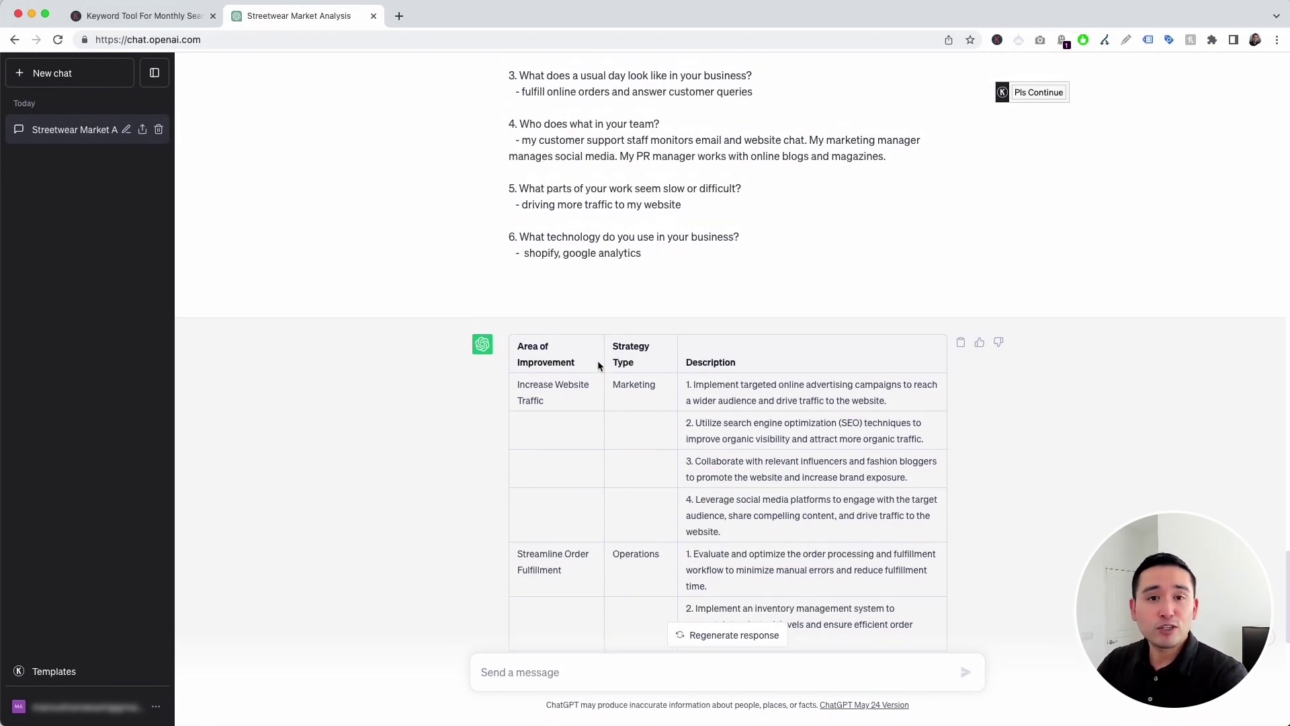